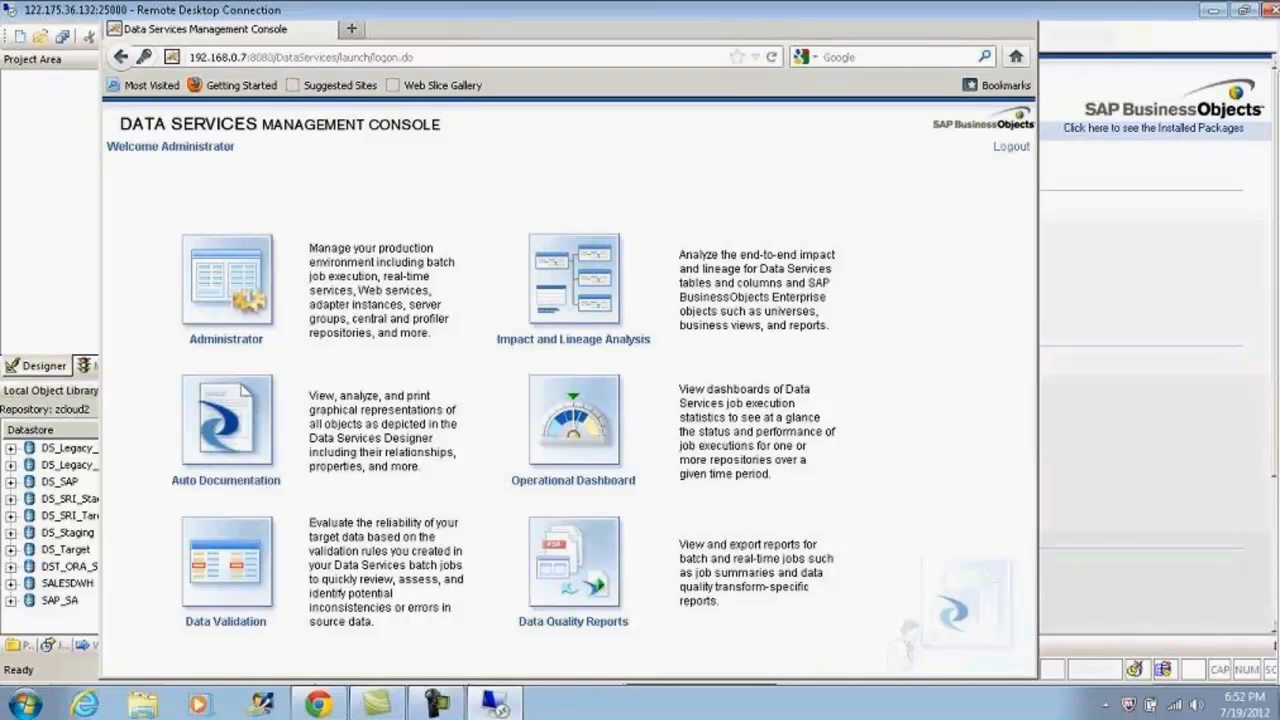
mouse_move(497, 706)
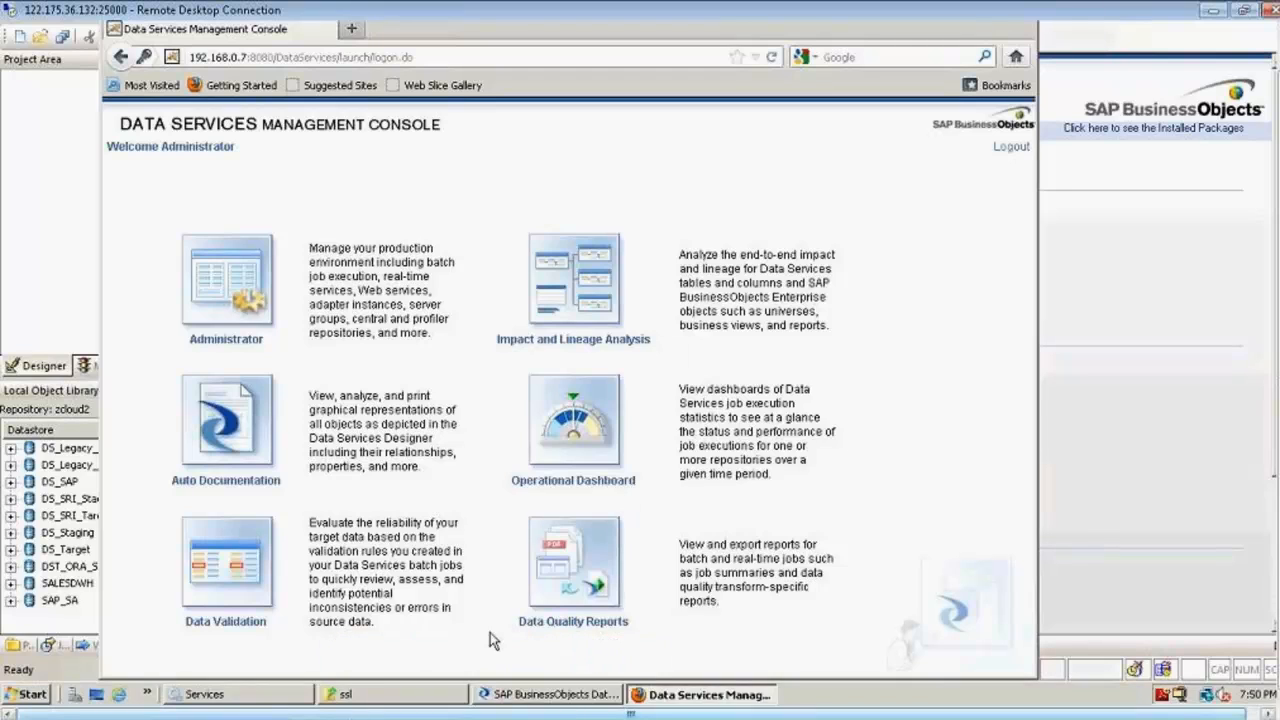
left_click(433, 705)
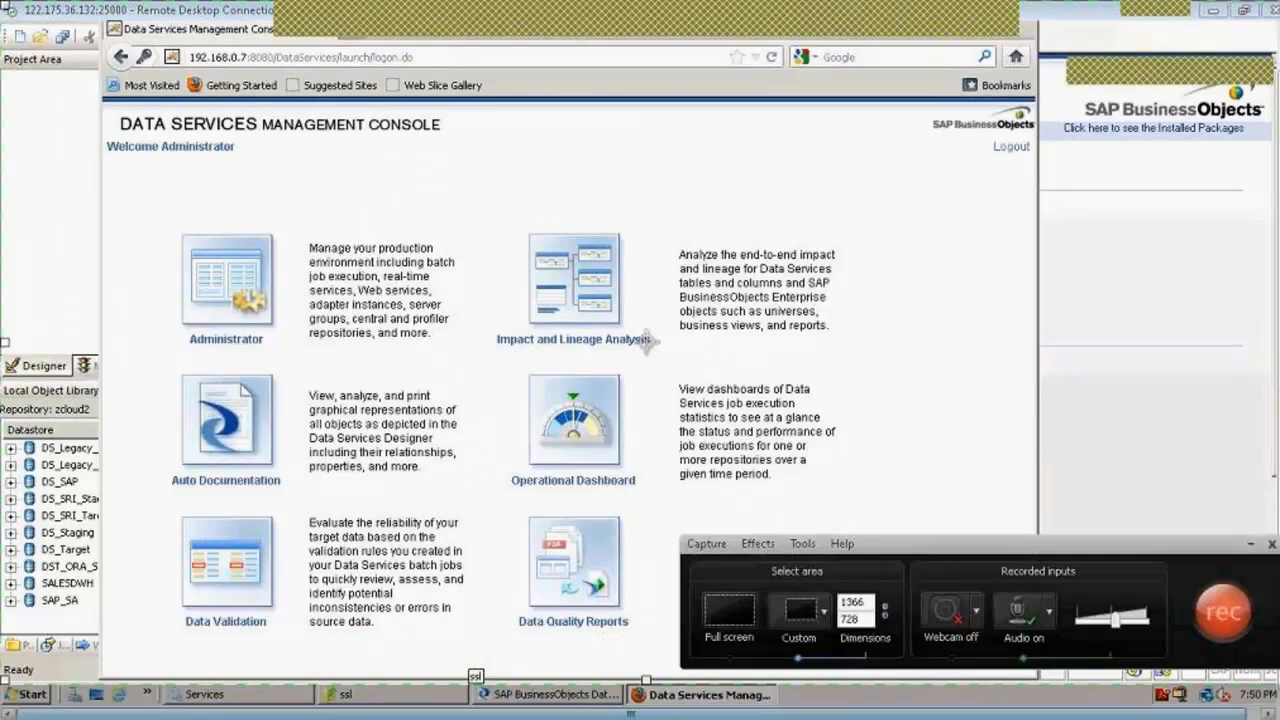
left_click(1222, 614)
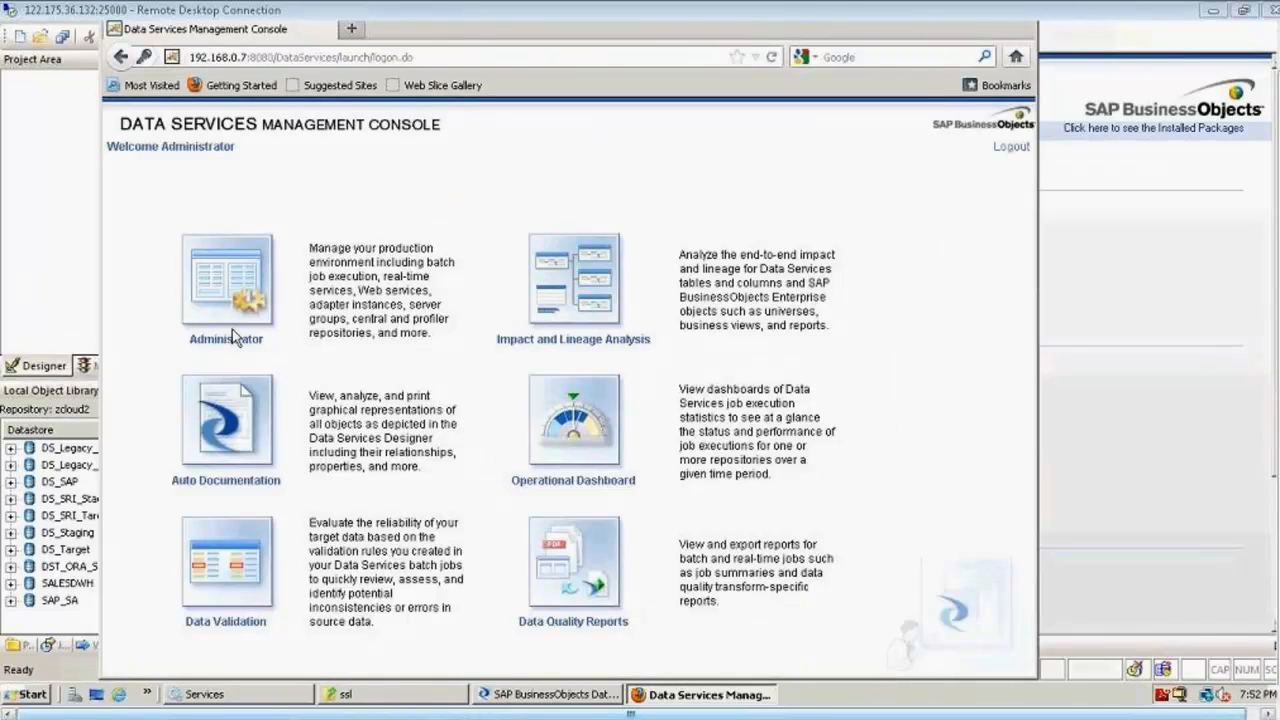
Open the Administrator module to view the overview of system status for the batch repositories
left_click(234, 294)
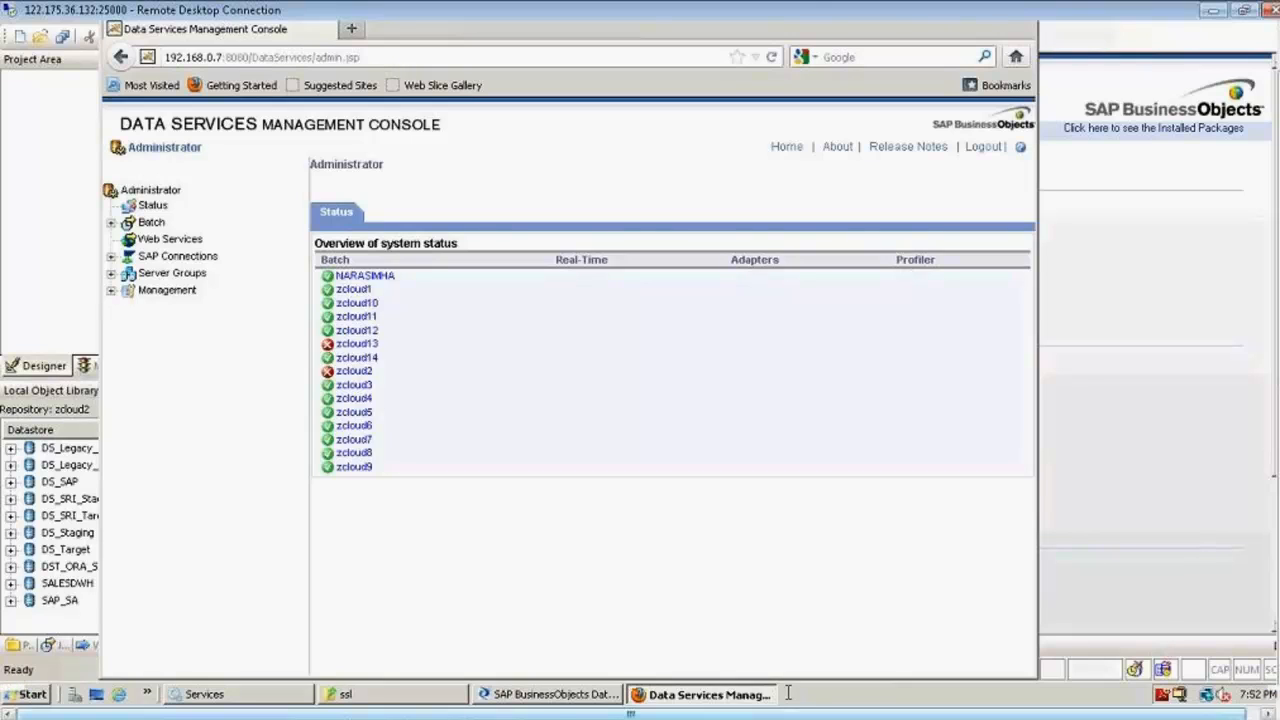
left_click(670, 698)
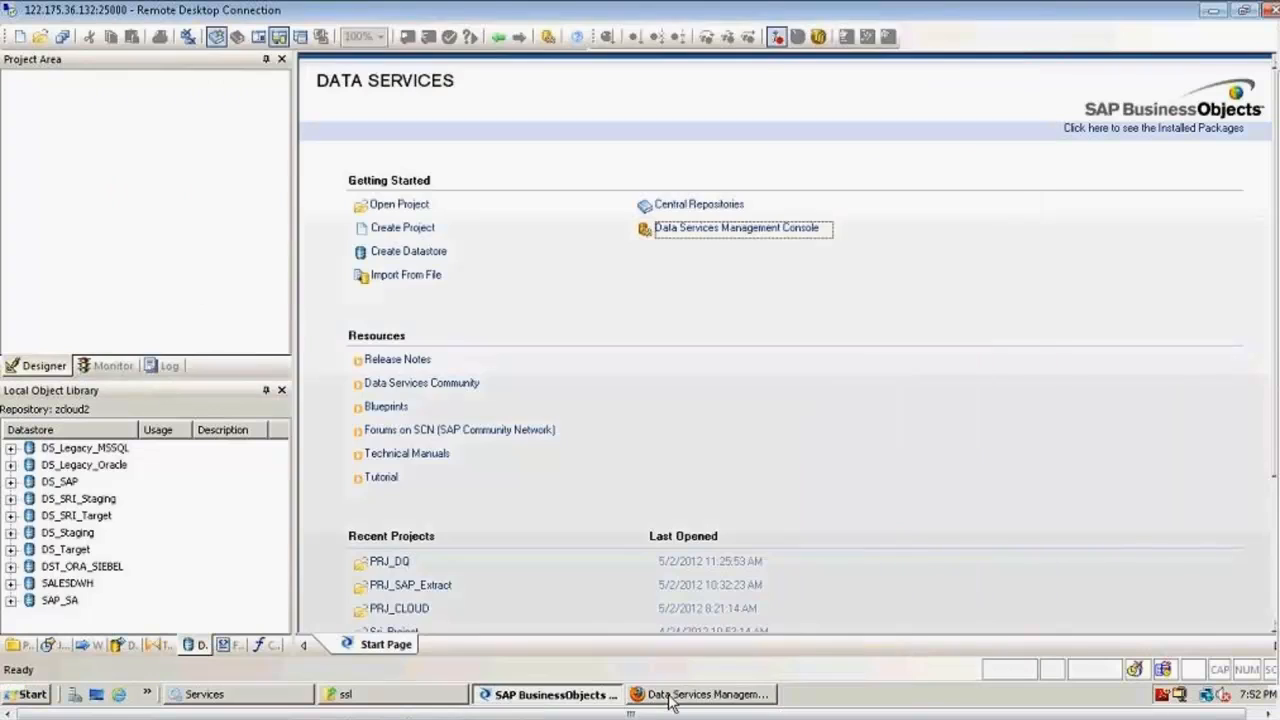
left_click(670, 700)
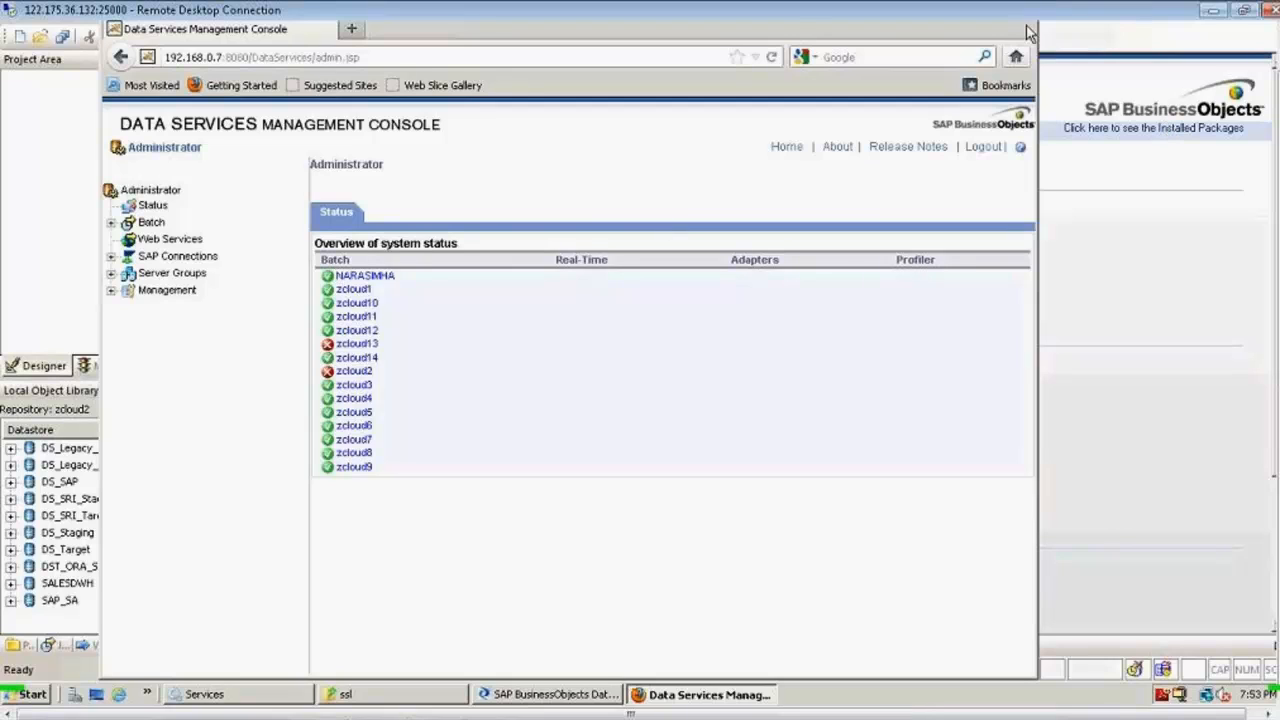
key("ctrl+t")
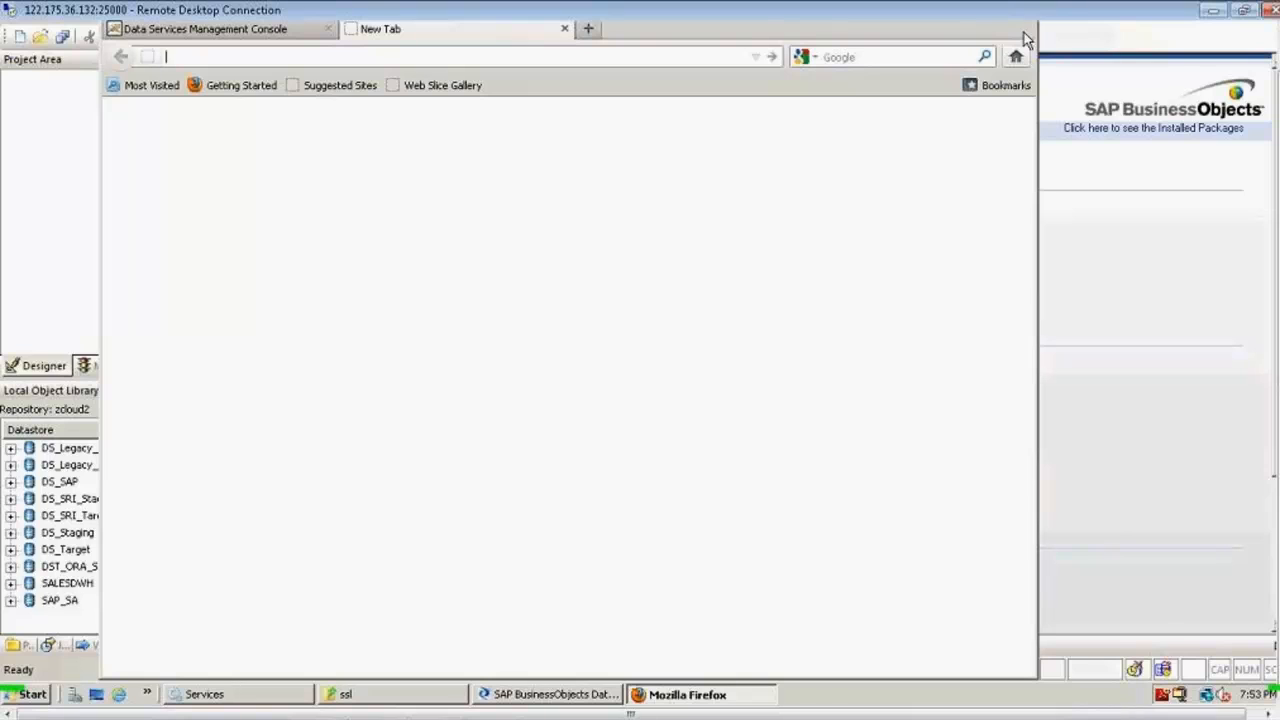
left_click(564, 29)
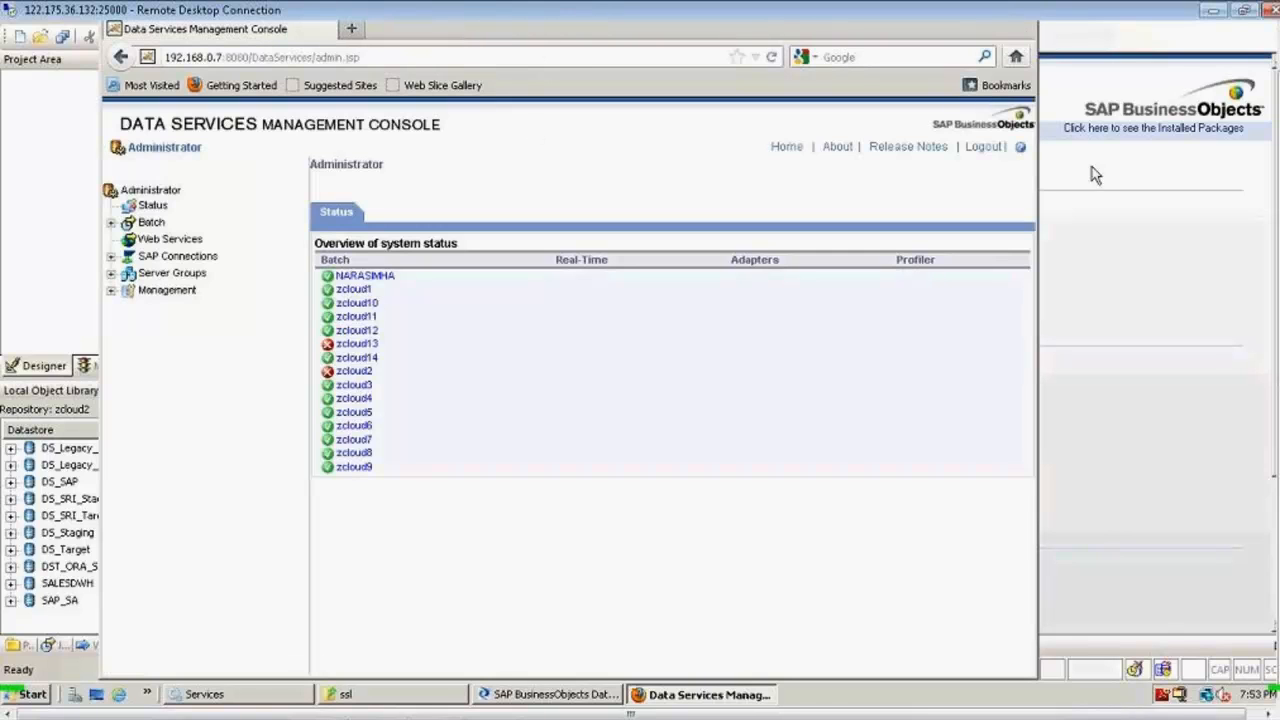
Log out of the Data Services Management Console and close its browser window
left_click(988, 147)
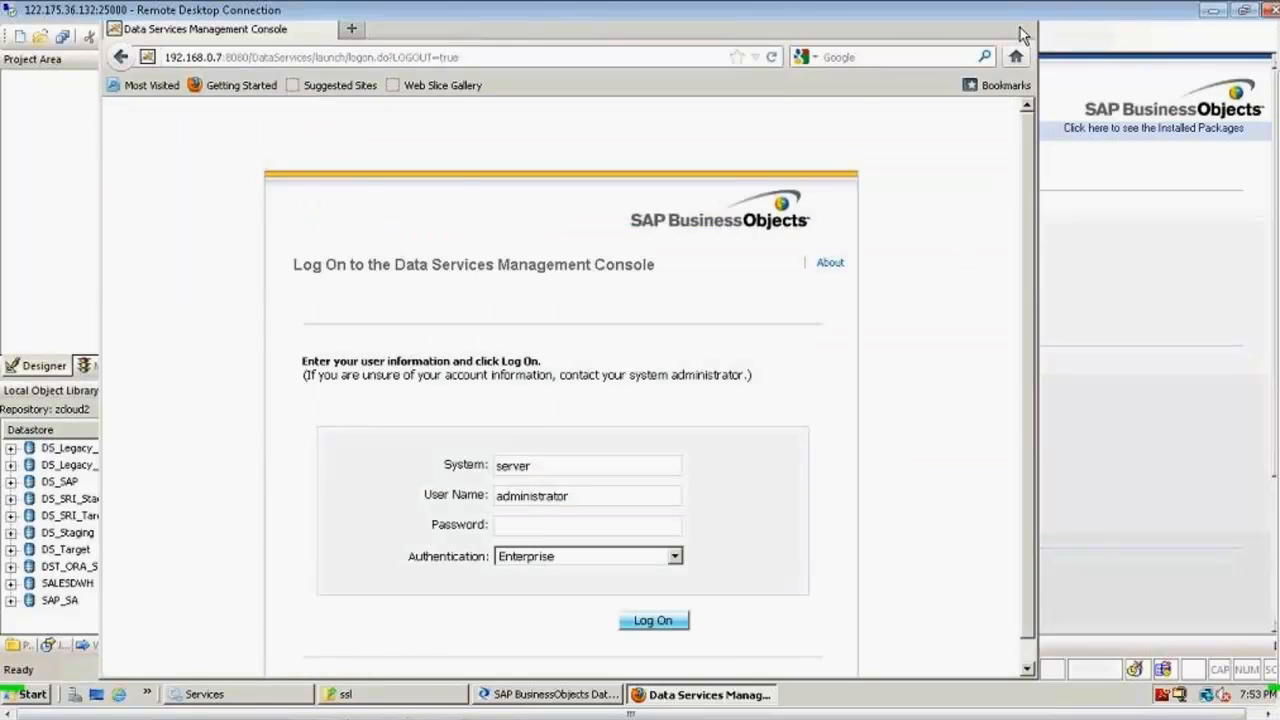
right_click(313, 37)
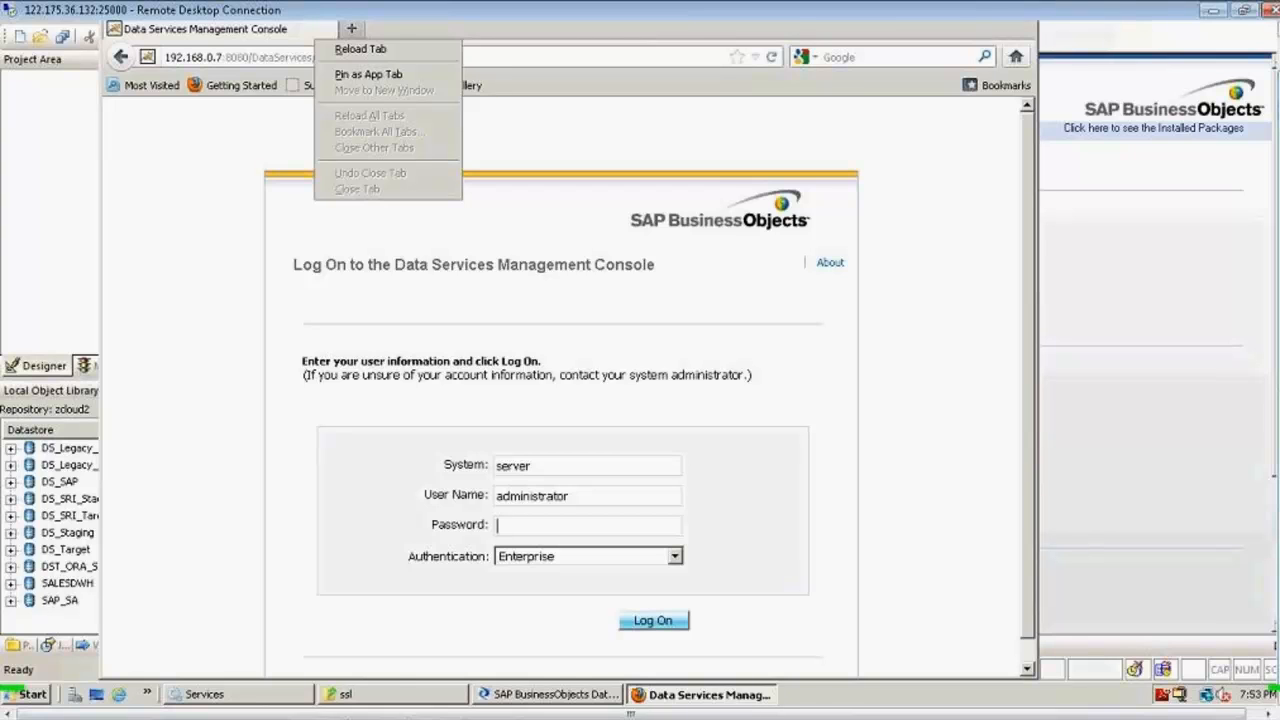
left_click_drag(1276, 140, 1256, 14)
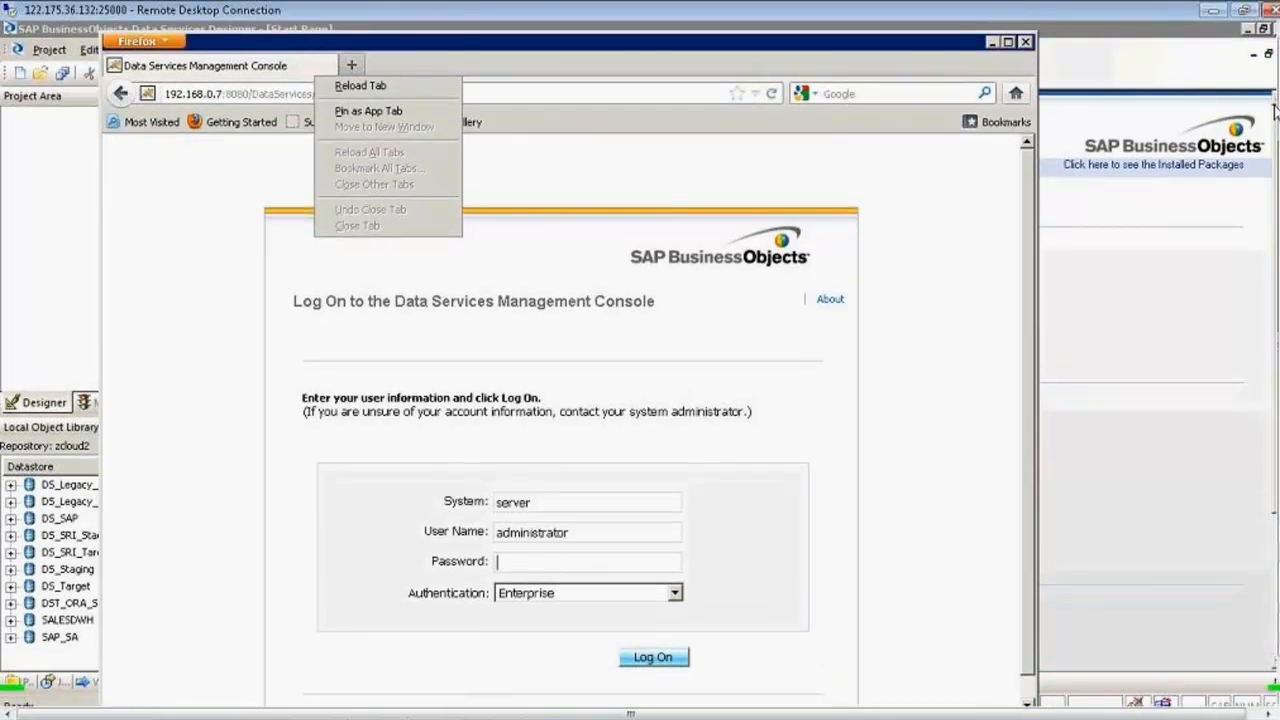
left_click(1026, 43)
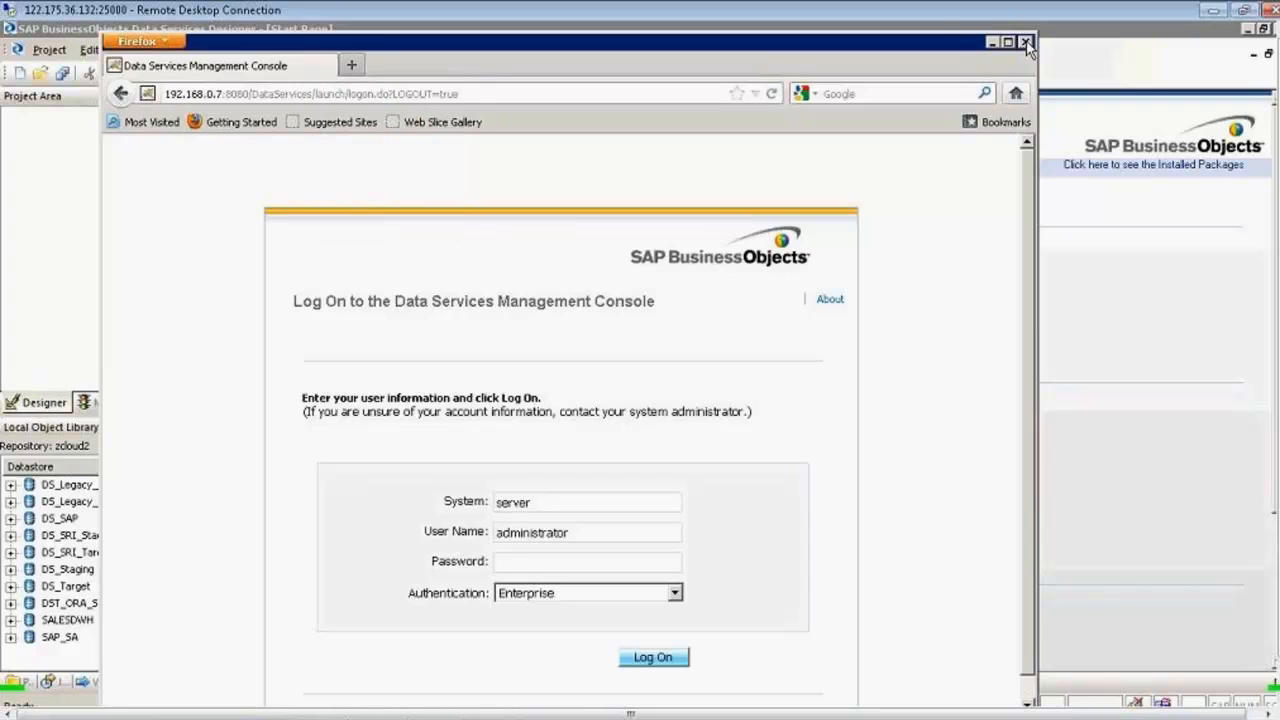
left_click(1026, 43)
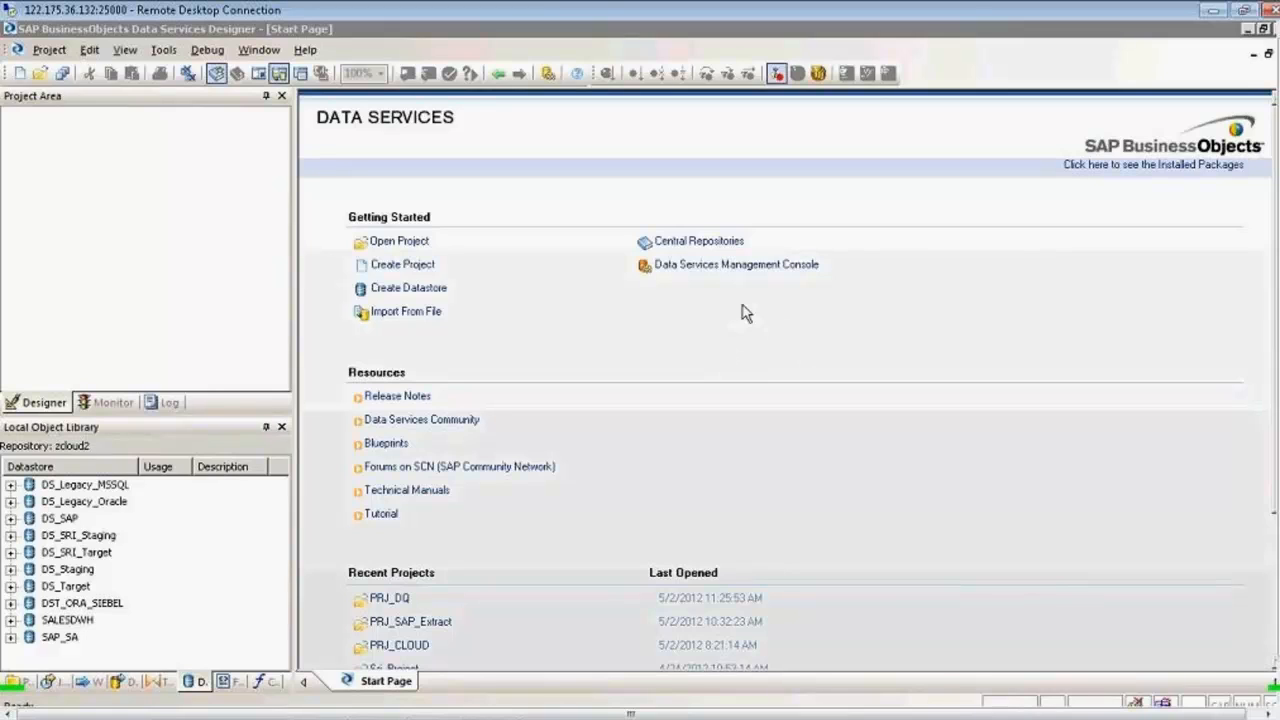
Launch the Data Services Management Console from the SAP BusinessObjects Data Services 4.0 SP1 program group
left_click(726, 266)
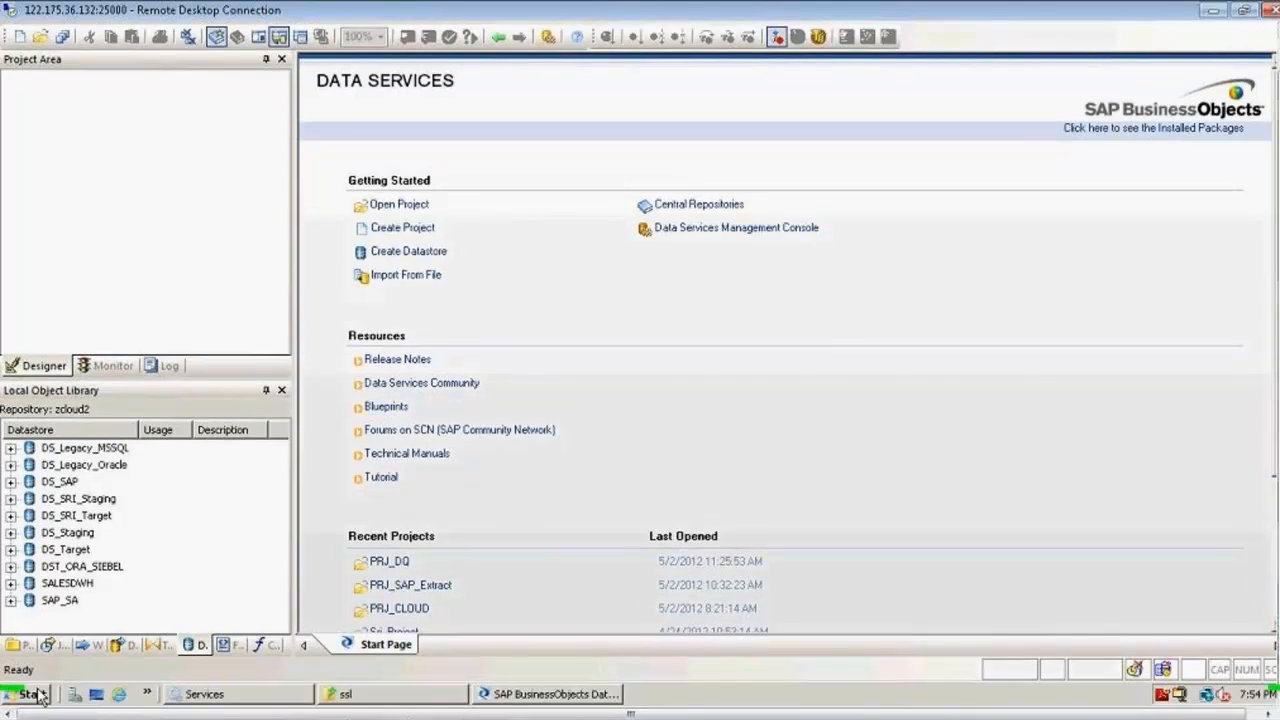
left_click(32, 694)
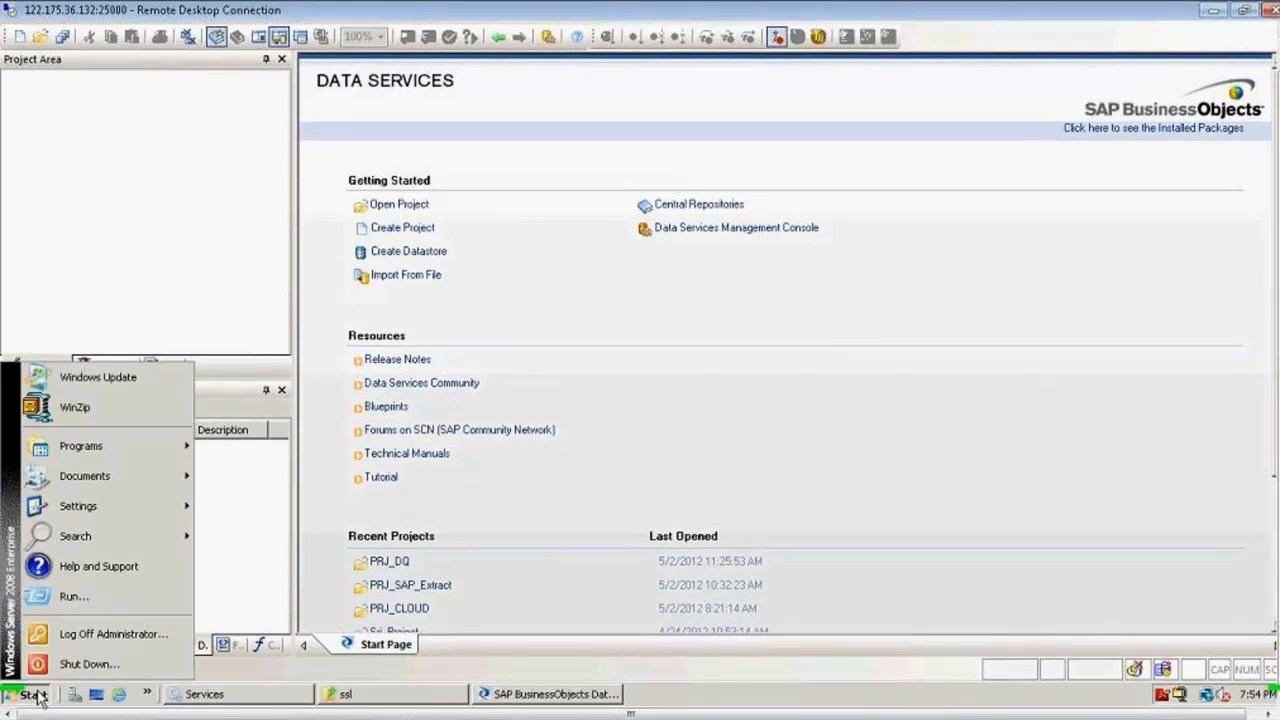
mouse_move(100, 452)
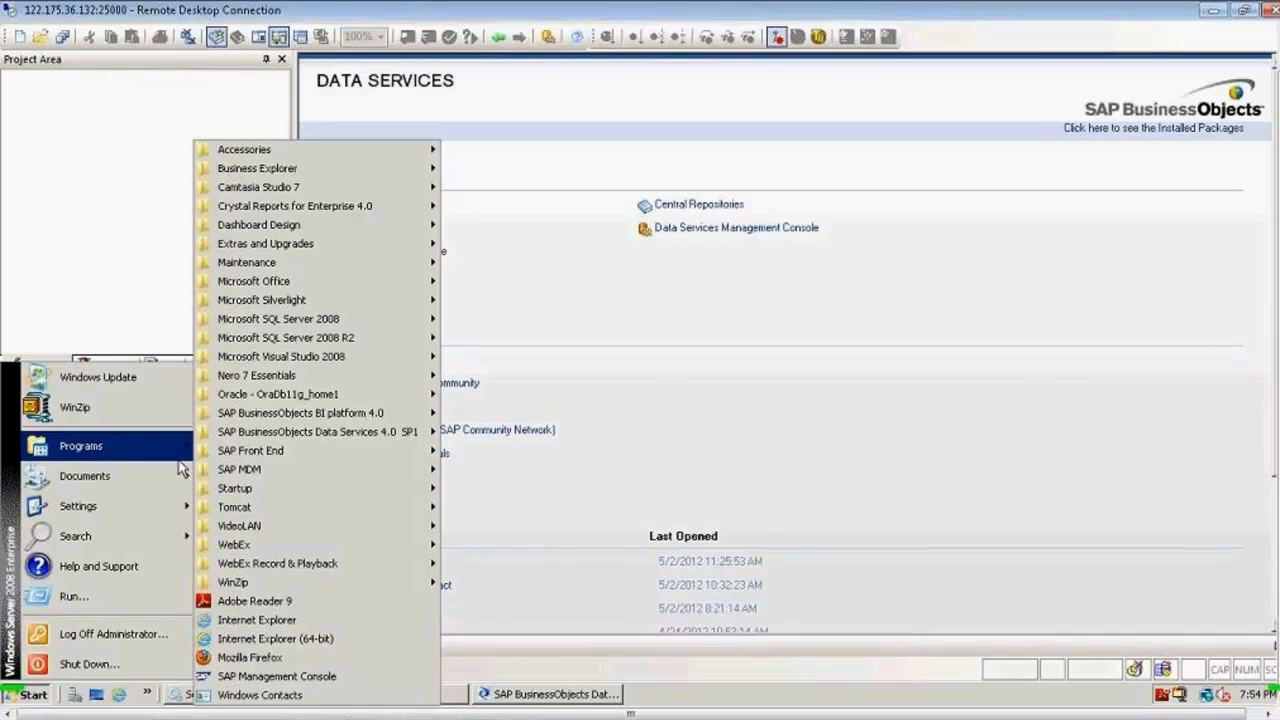
mouse_move(277, 440)
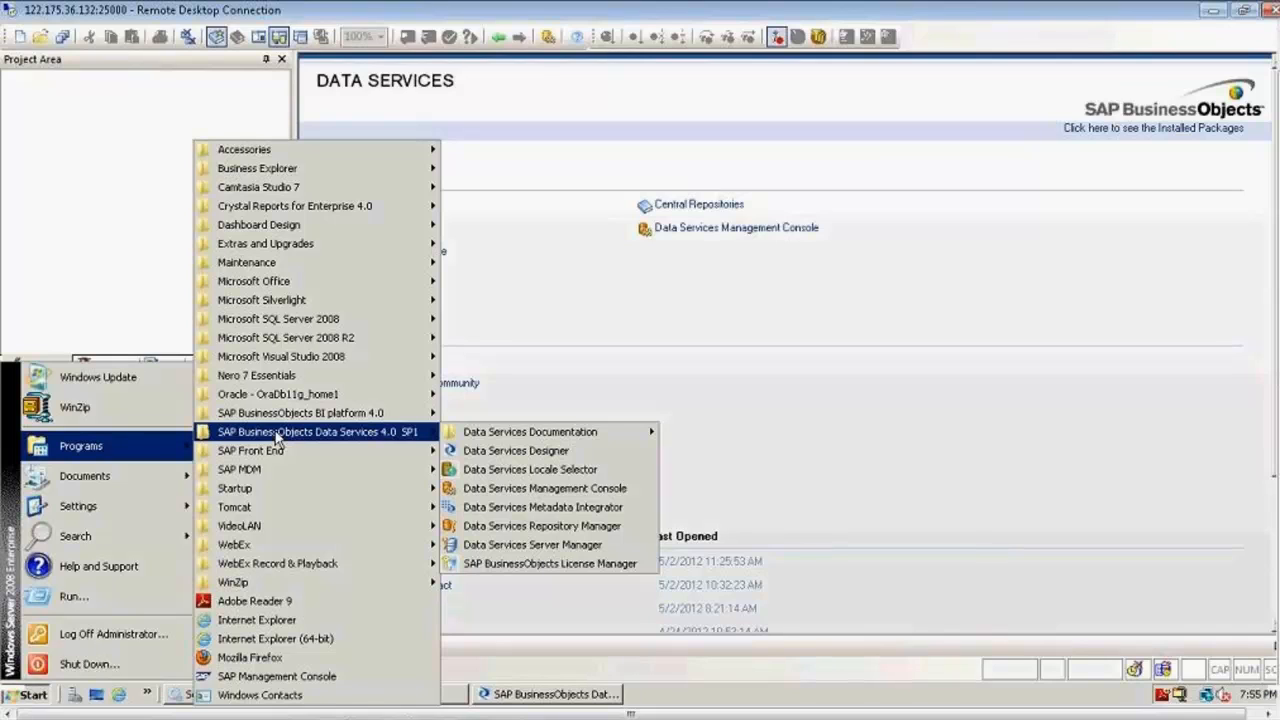
left_click(614, 489)
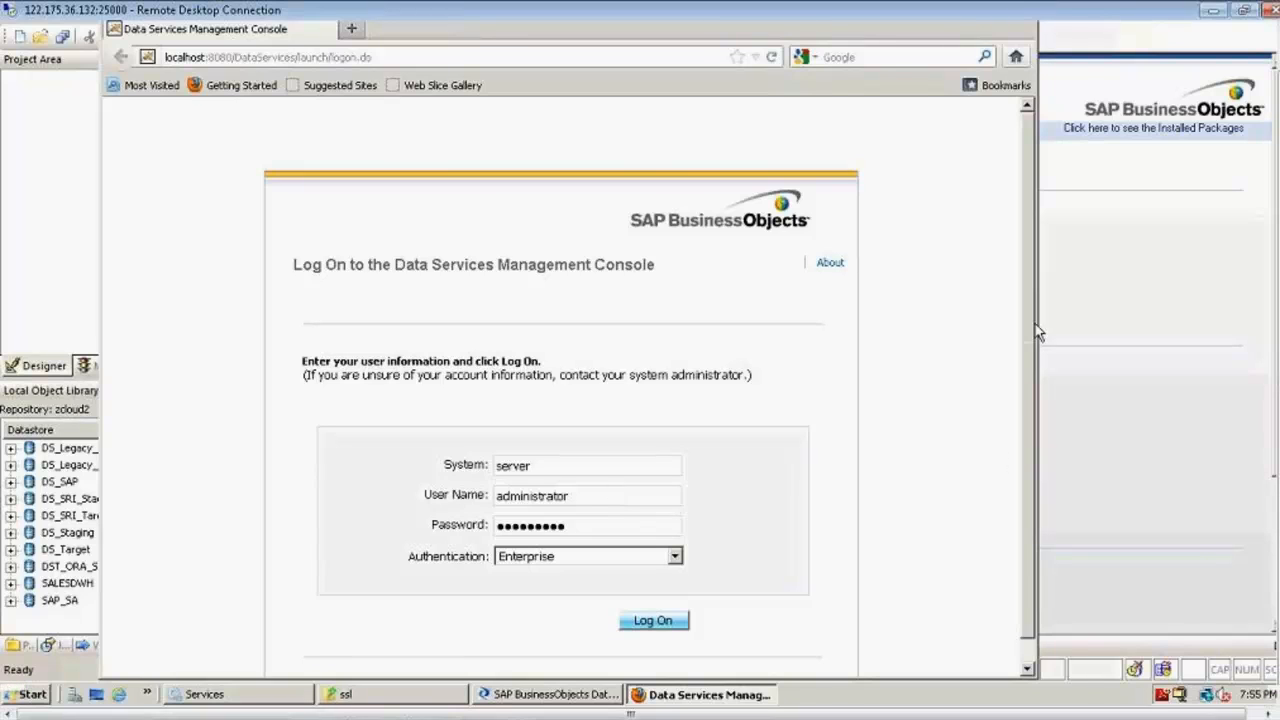
Log on to the console with Enterprise authentication and highlight the localhost:8080 part of its address
scroll(1030, 509, "down", 1)
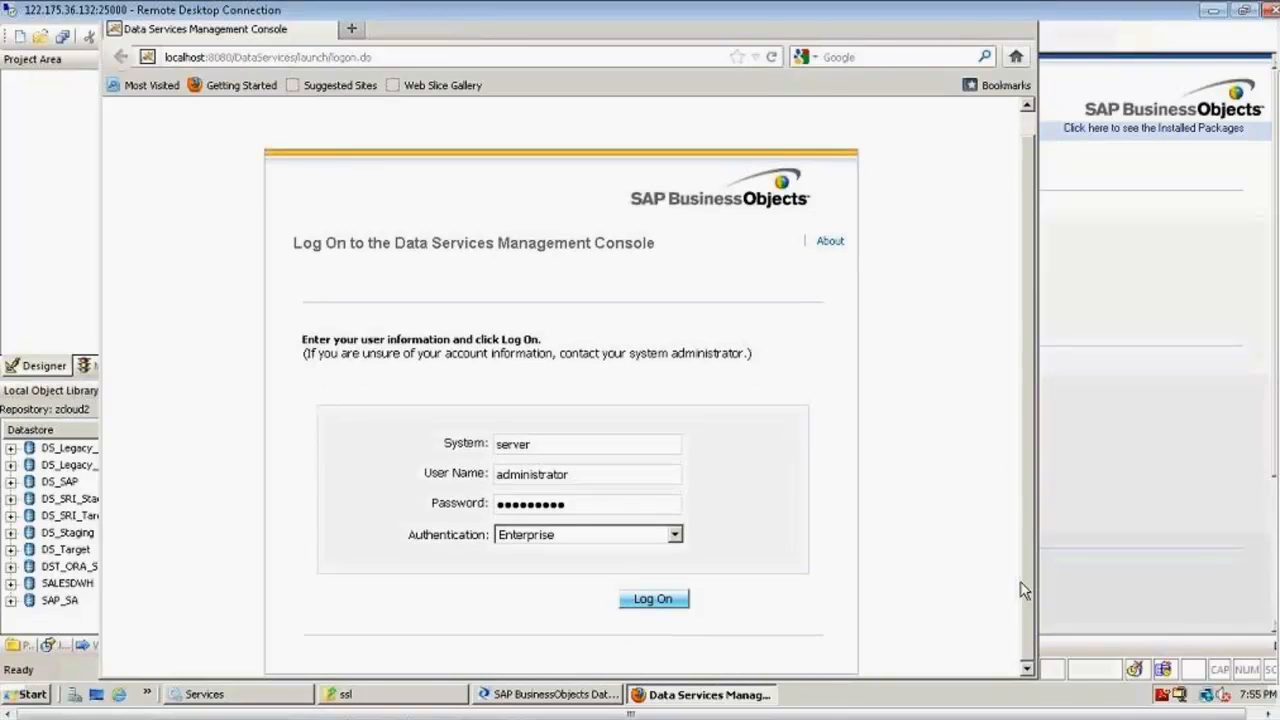
left_click(653, 600)
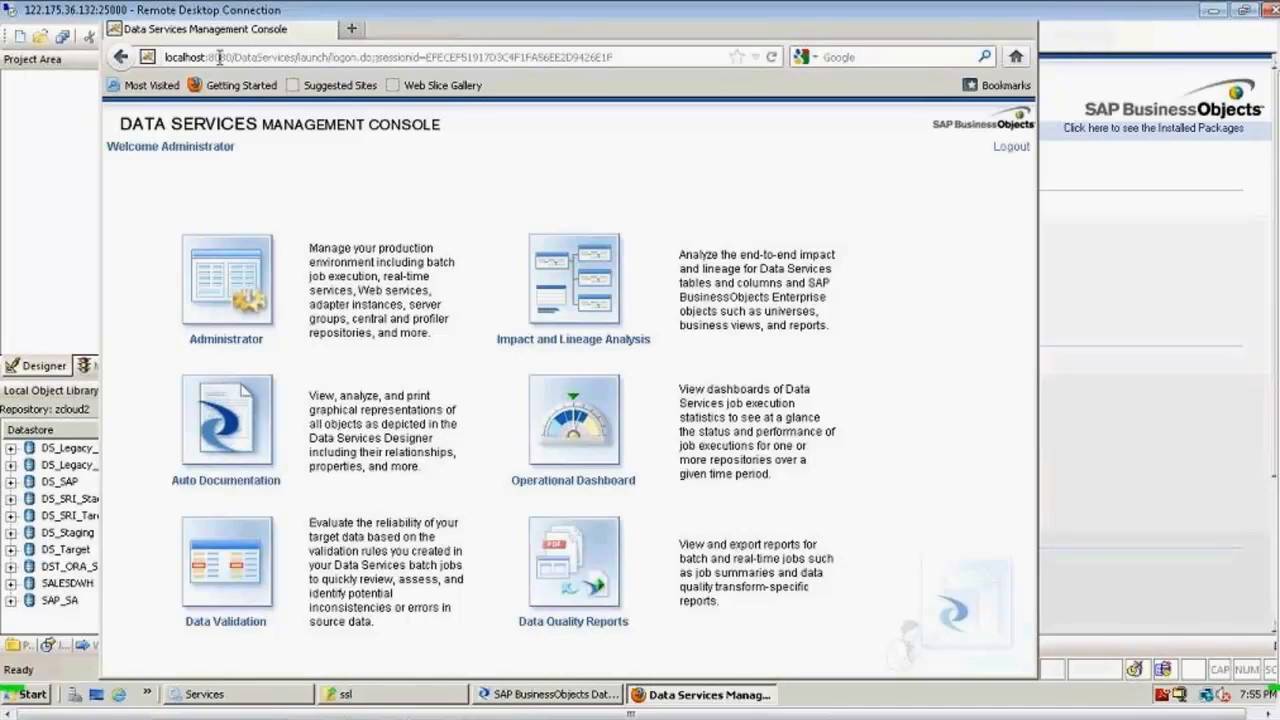
left_click_drag(232, 57, 147, 40)
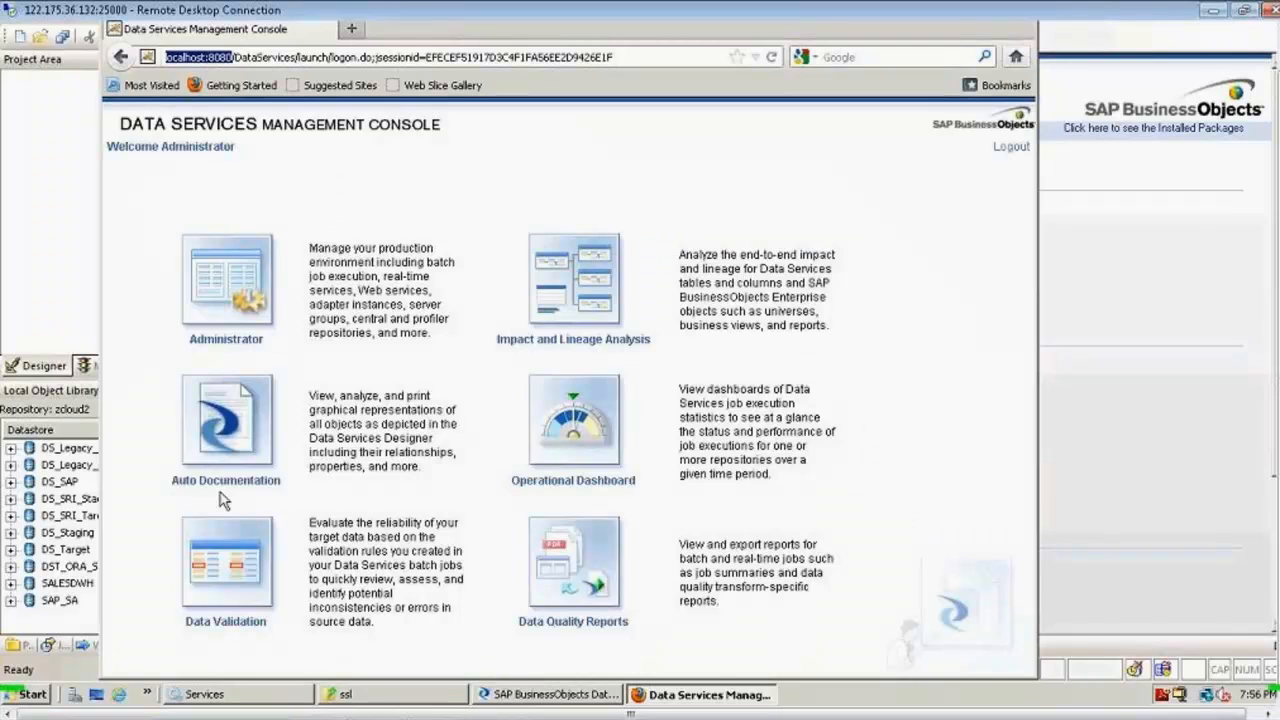
Open the Administrator module and display the batch job status of the zcloud2 repository
left_click(225, 343)
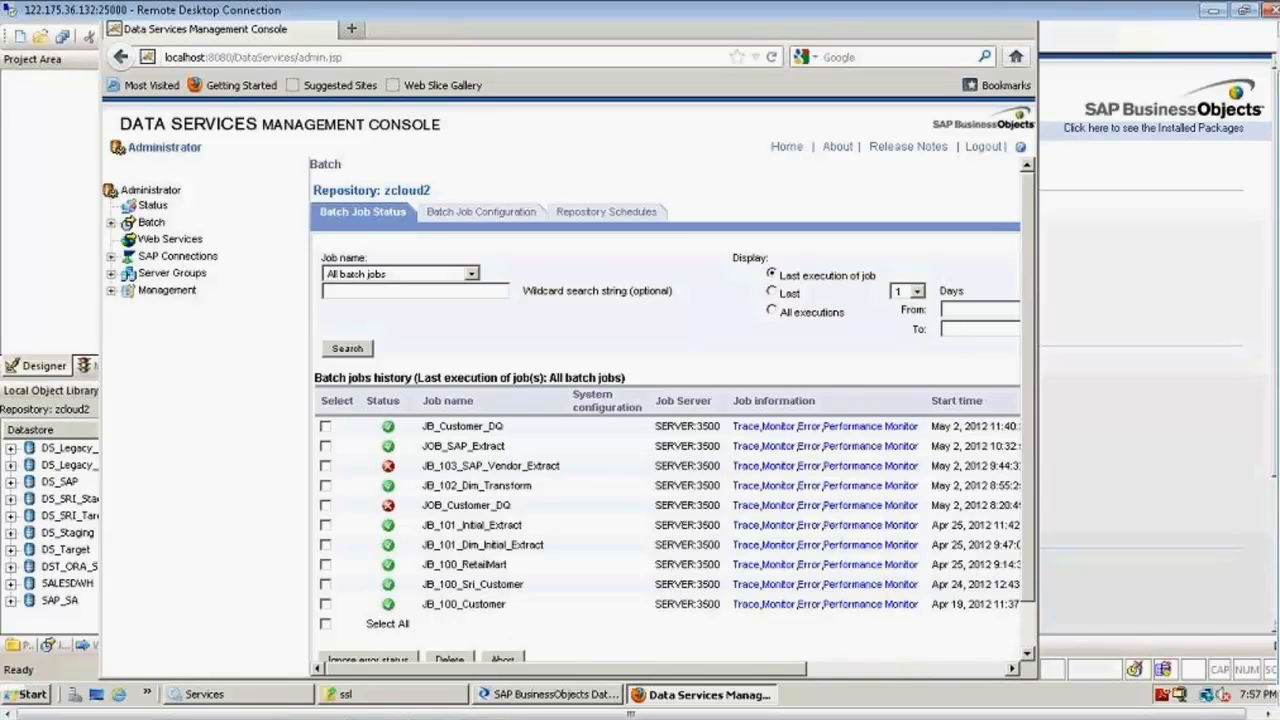
scroll(640, 360, "up", 1)
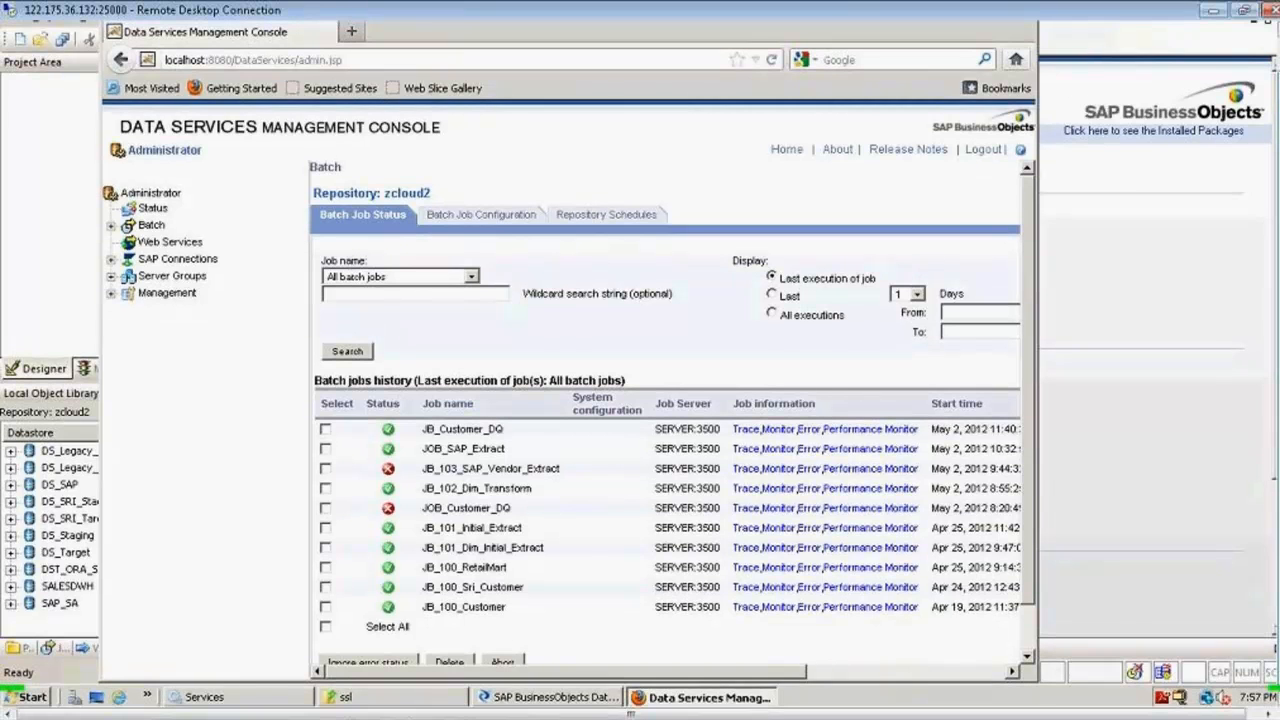
scroll(640, 360, "up", 2)
scroll(640, 360, "down", 2)
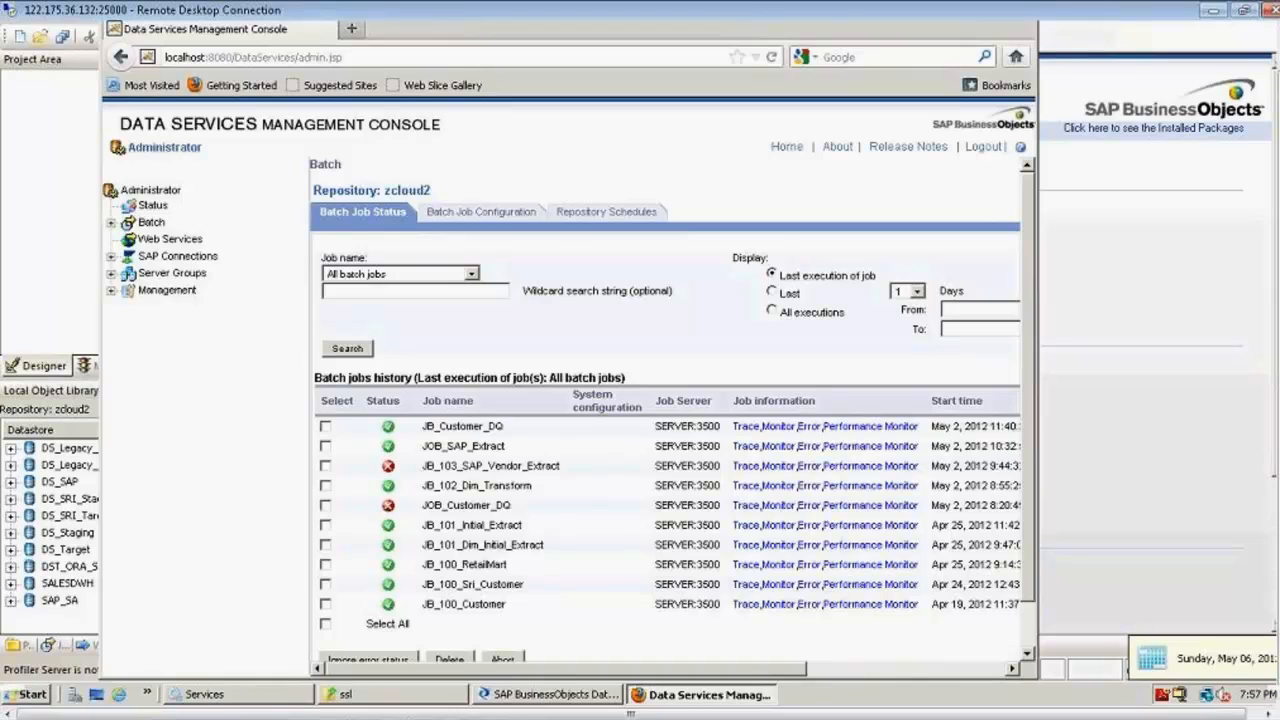
left_click(1240, 700)
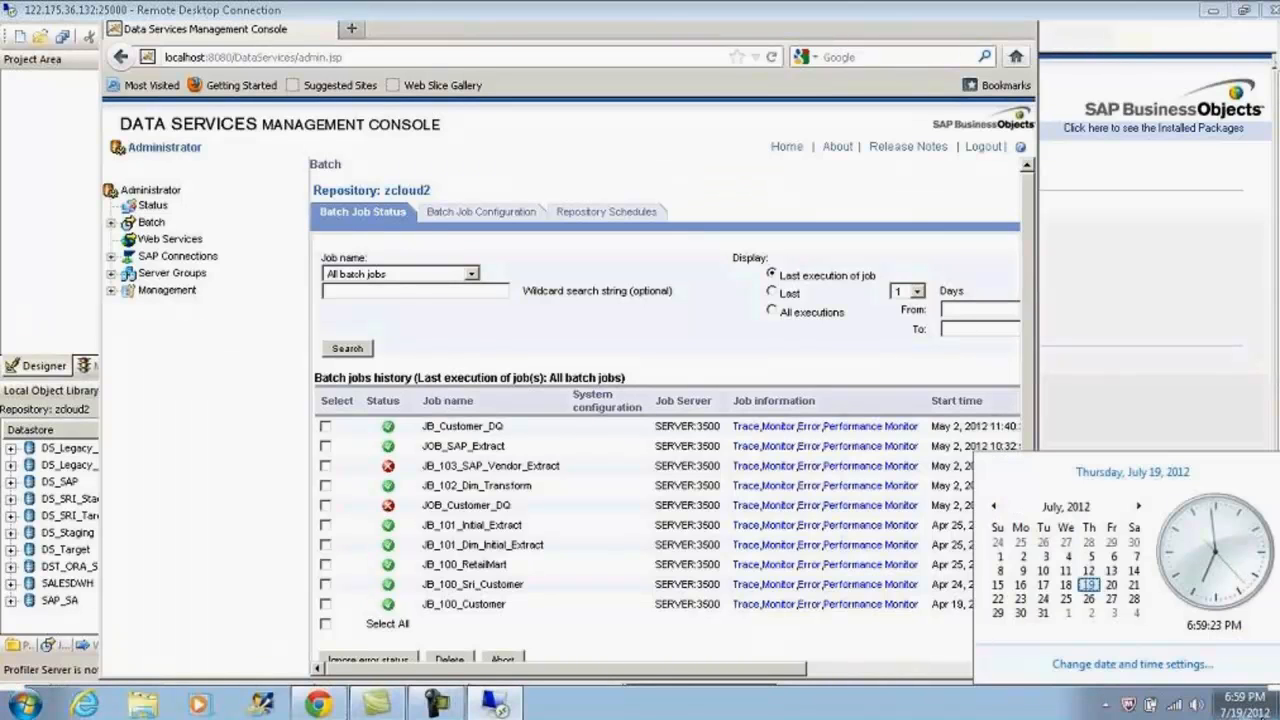
left_click(1052, 150)
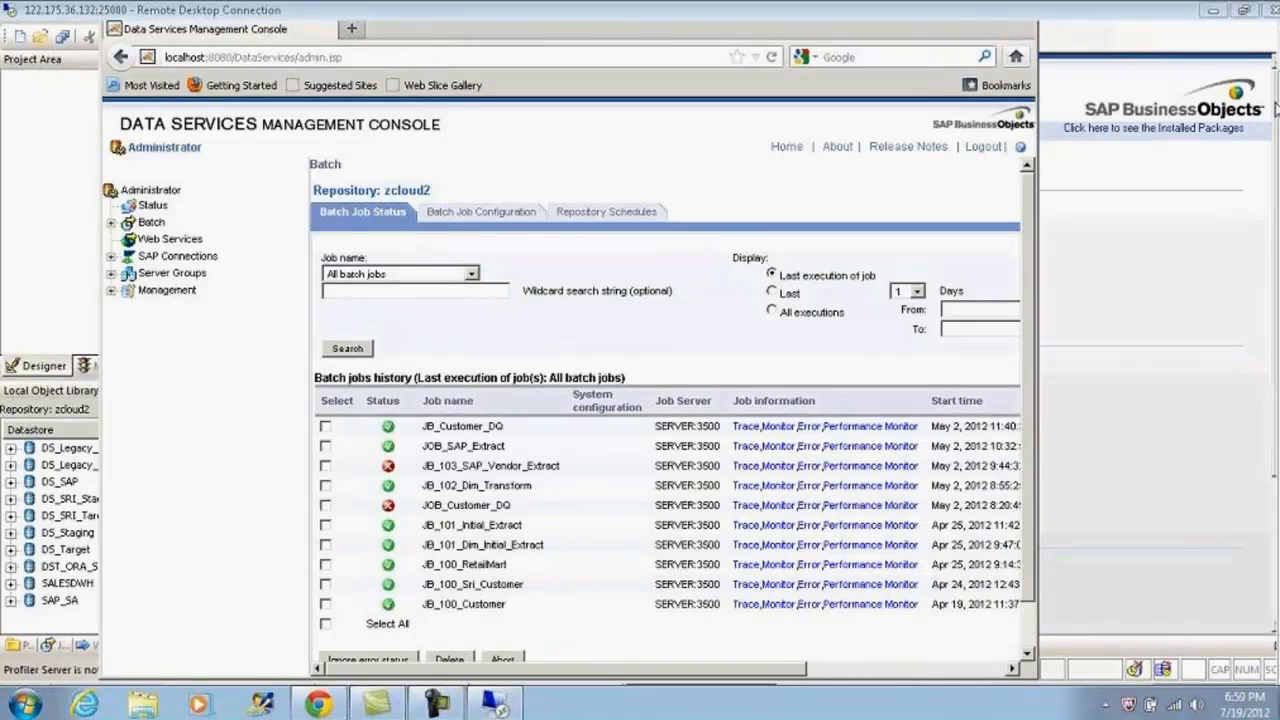
left_click_drag(1277, 110, 1277, 72)
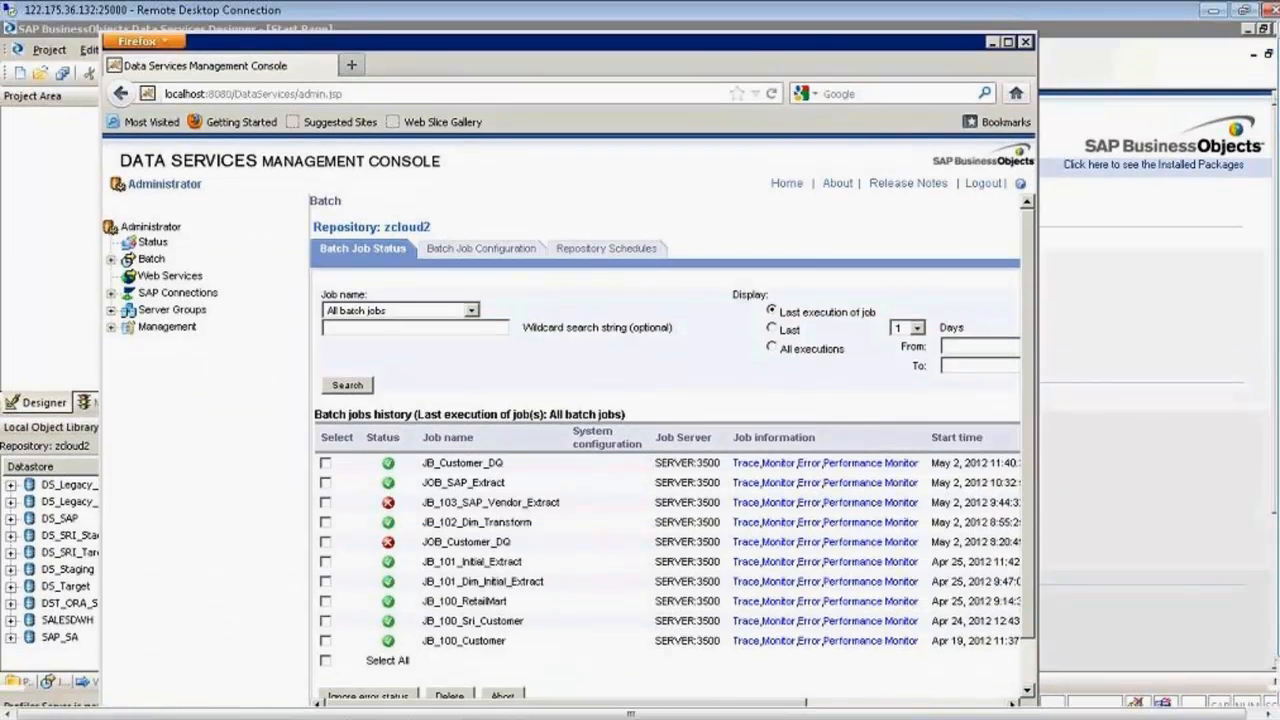
left_click(1245, 12)
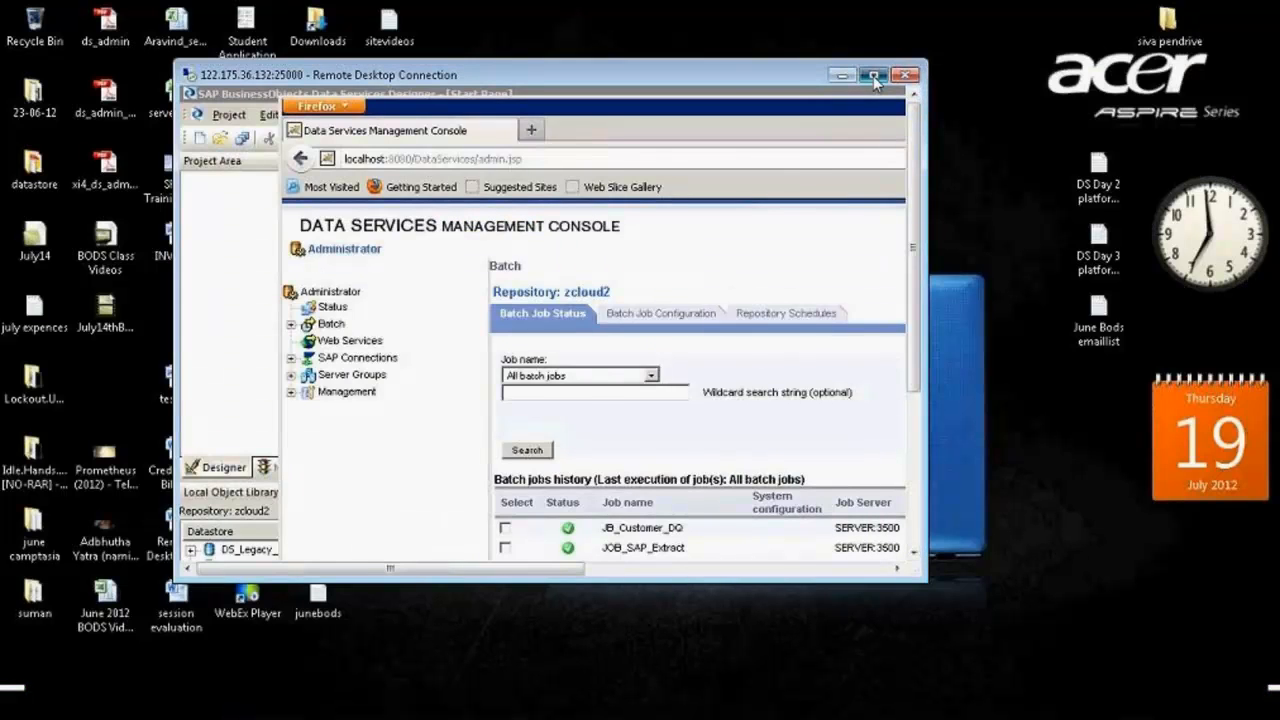
left_click(873, 76)
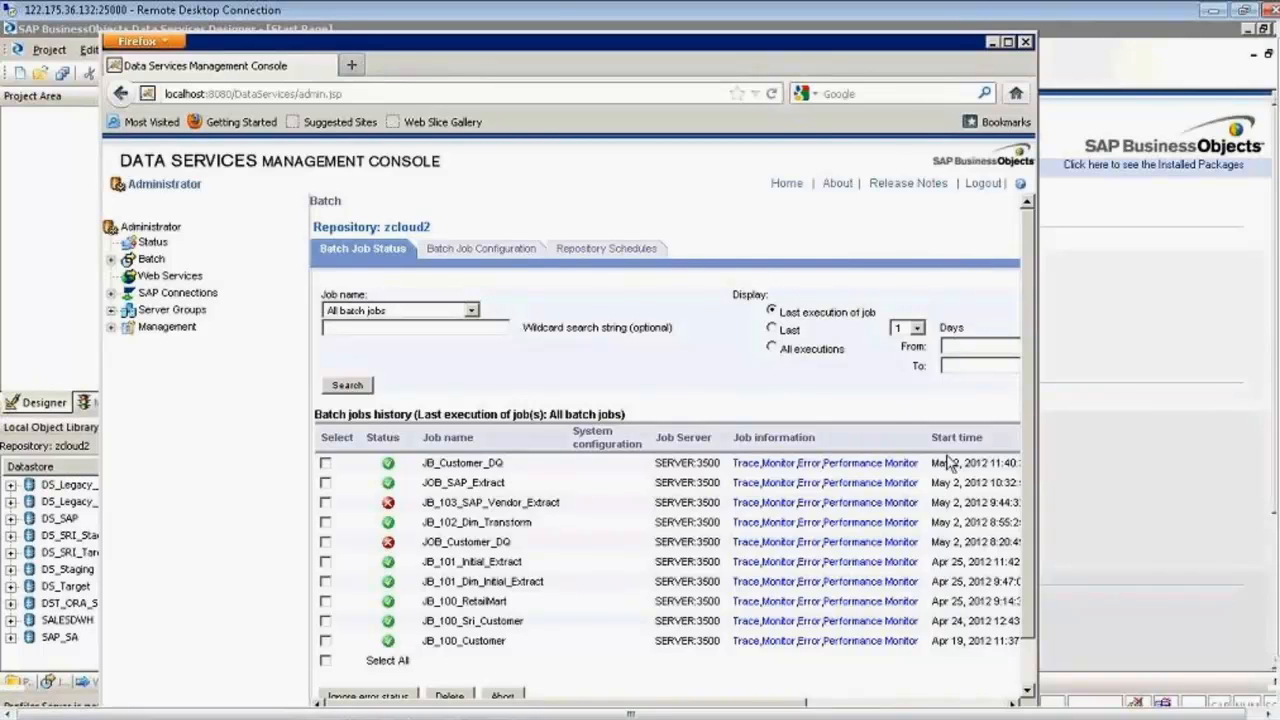
Maximize the browser window to show all columns of the batch jobs history, including end time and duration
left_click(980, 704)
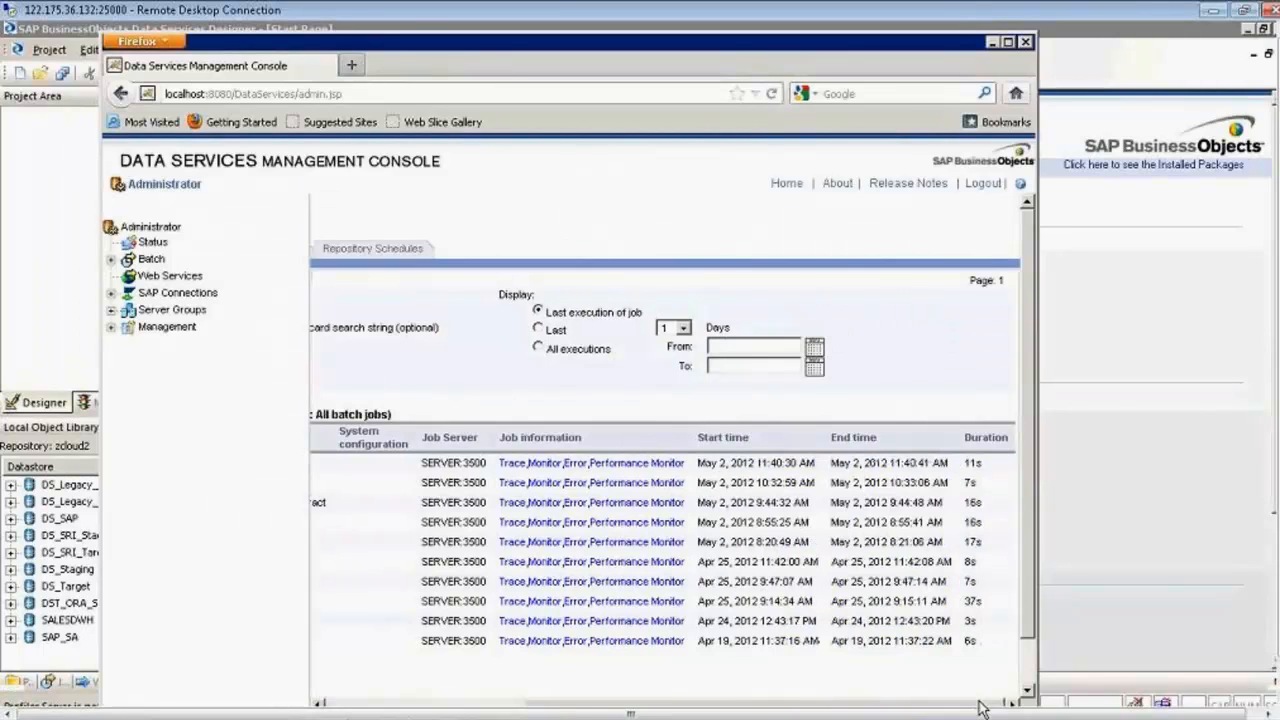
left_click_drag(971, 702, 711, 710)
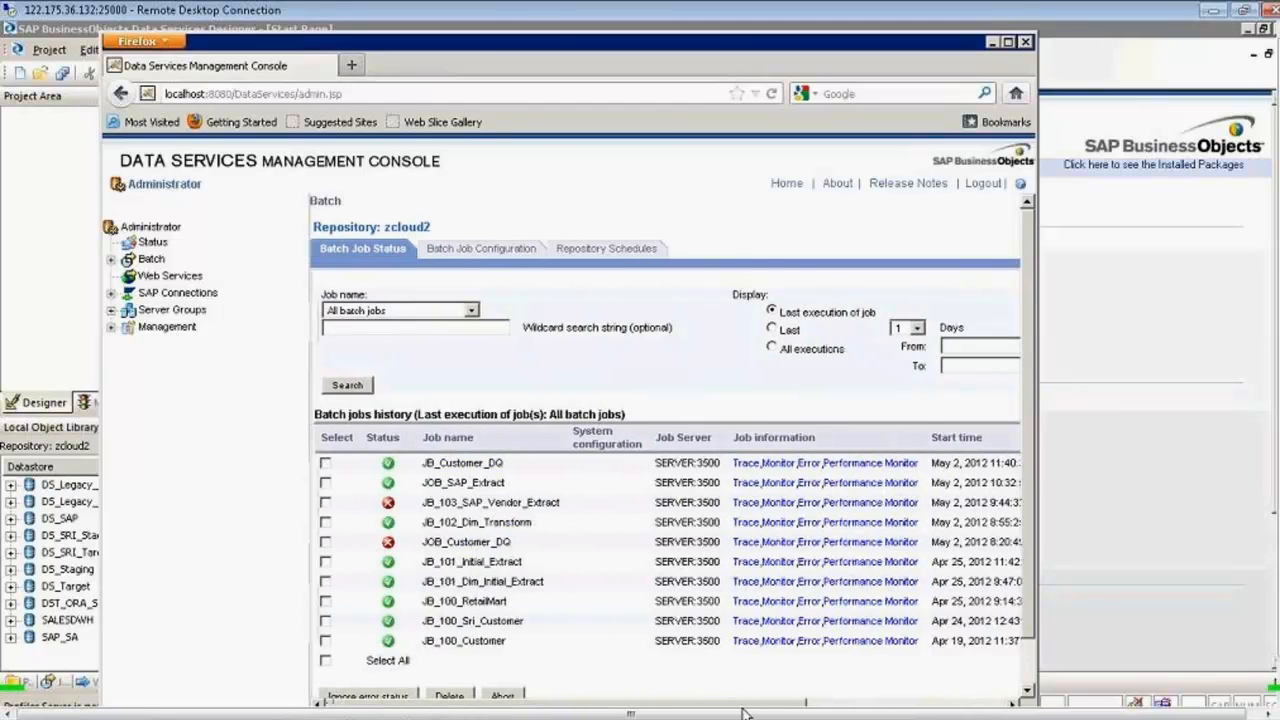
left_click(1008, 44)
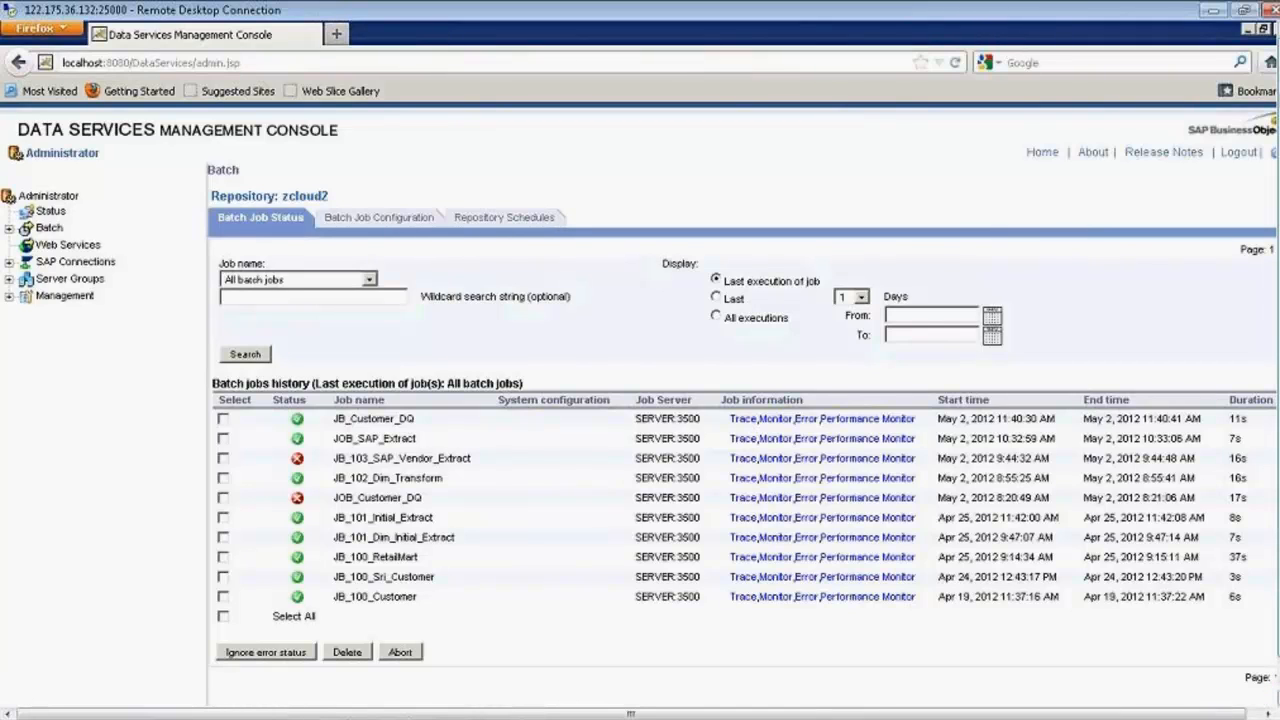
Display the batch job configuration of the zcloud2 repository
left_click_drag(1278, 400, 1278, 437)
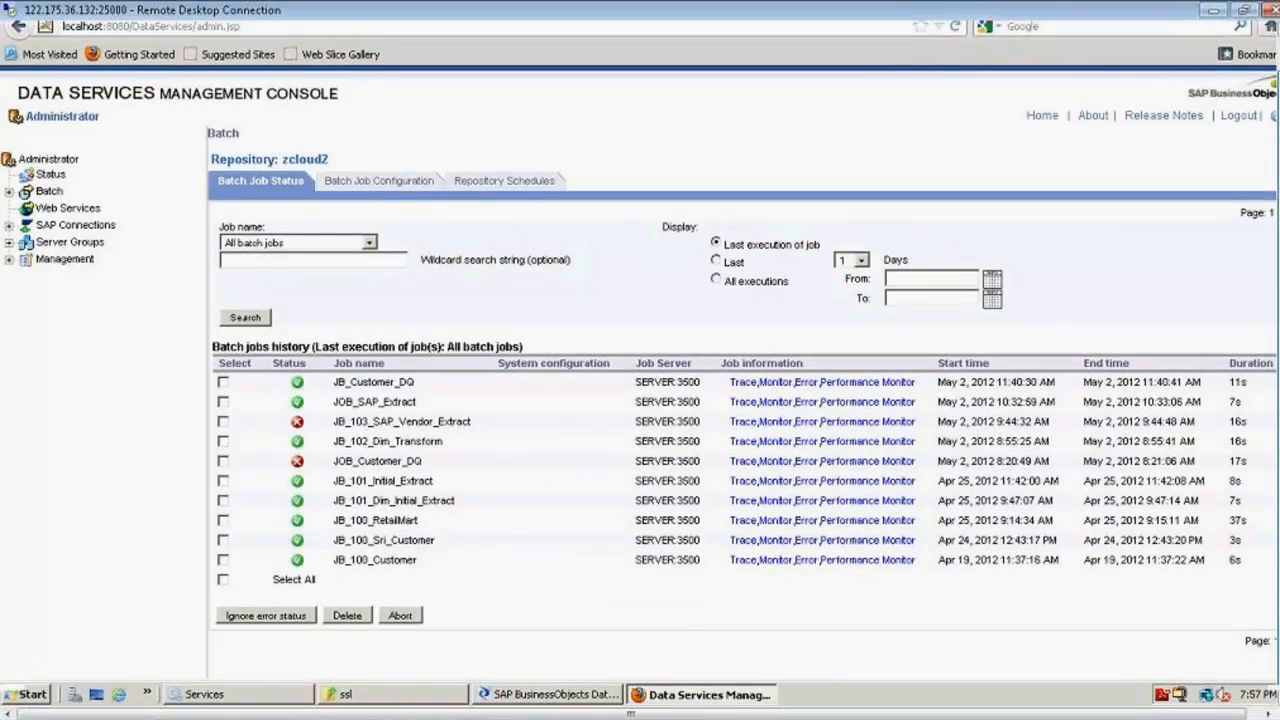
left_click_drag(1278, 437, 1278, 400)
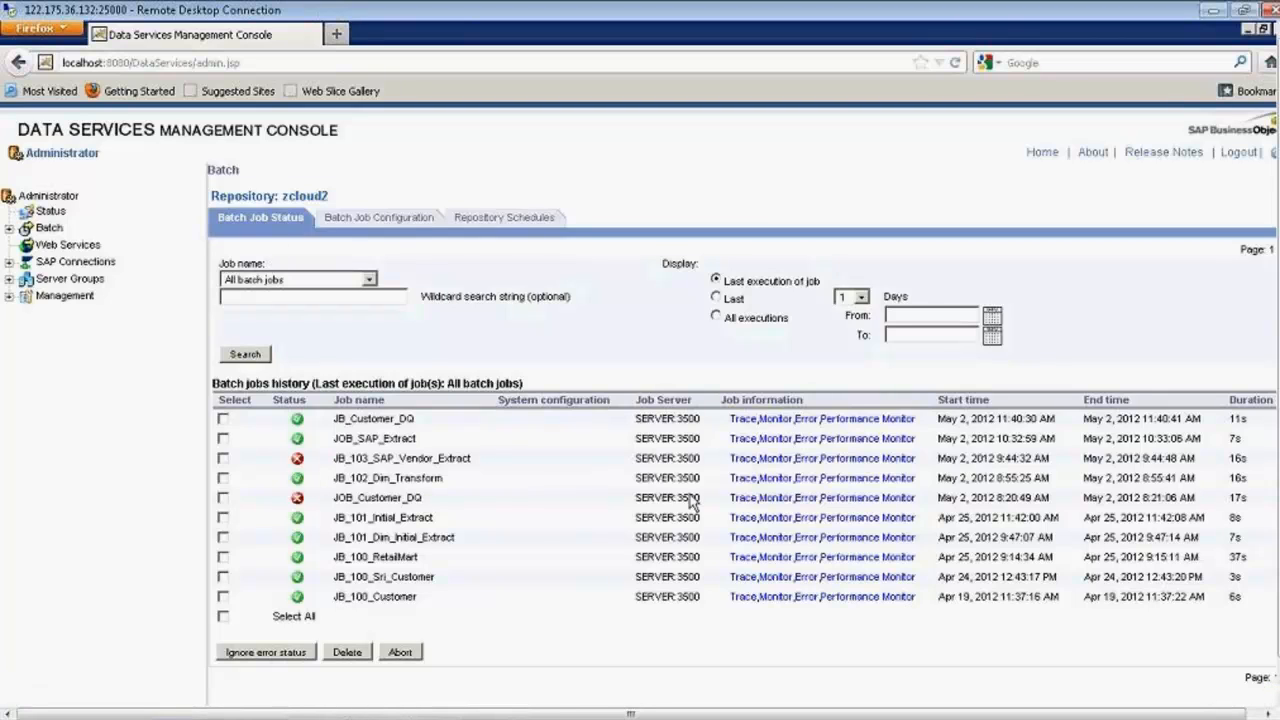
left_click(404, 220)
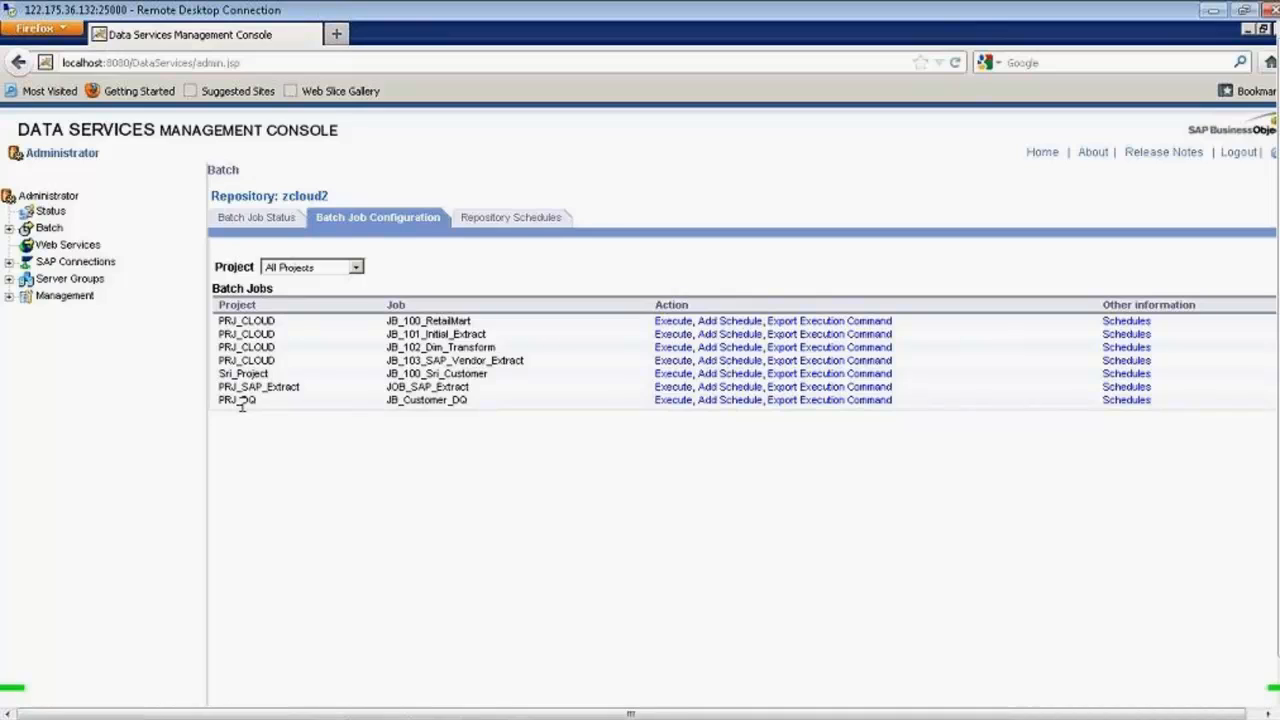
Filter the batch job configuration to the PRJ_CLOUD project and display the batch job status history
left_click(356, 269)
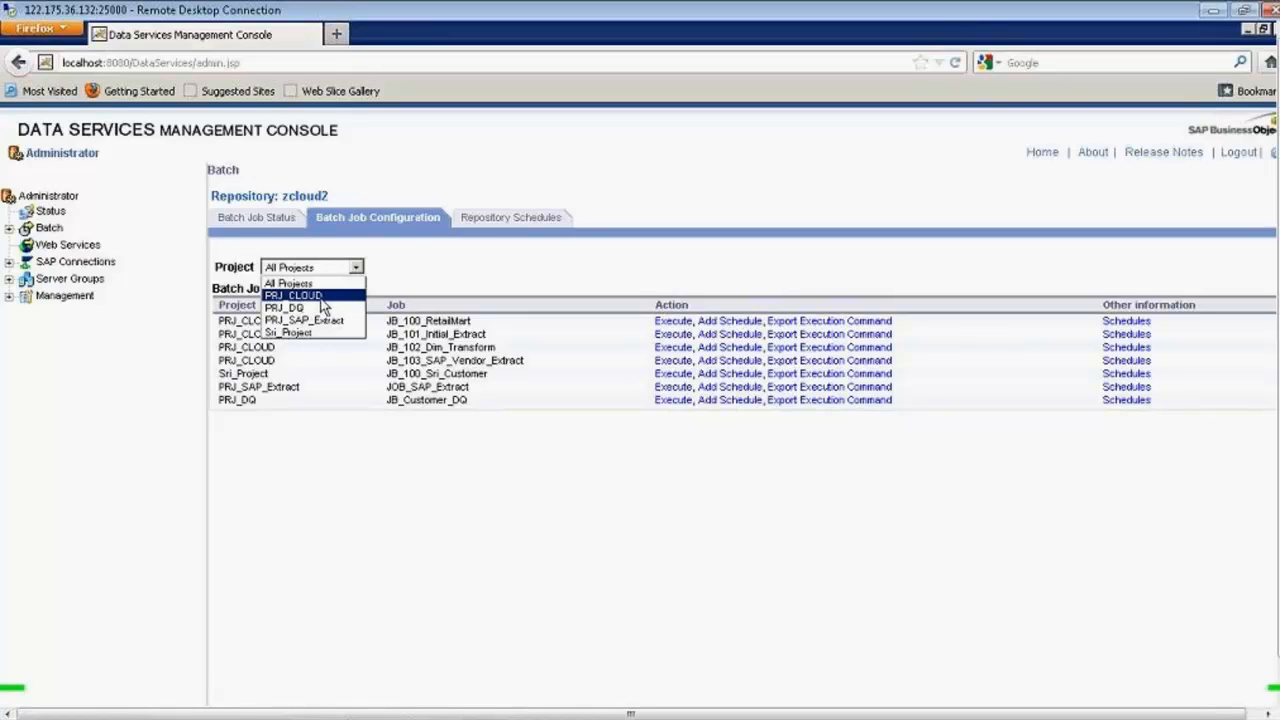
left_click(322, 297)
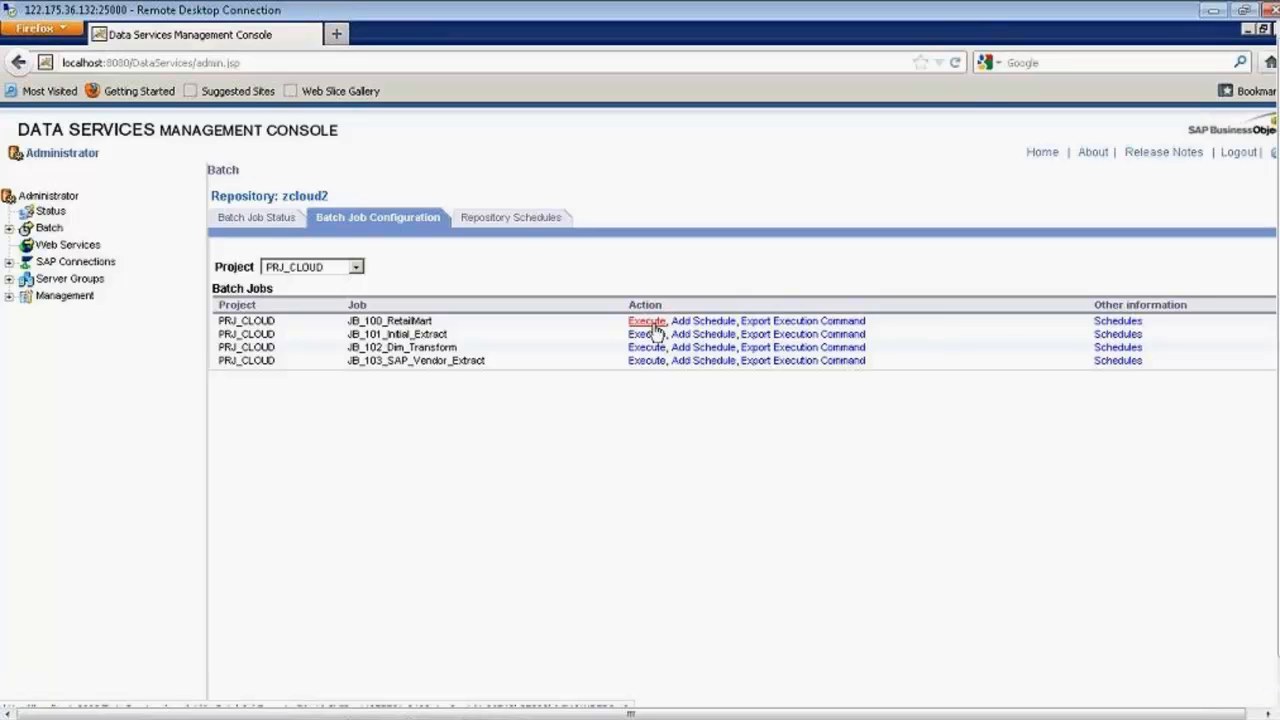
left_click(278, 220)
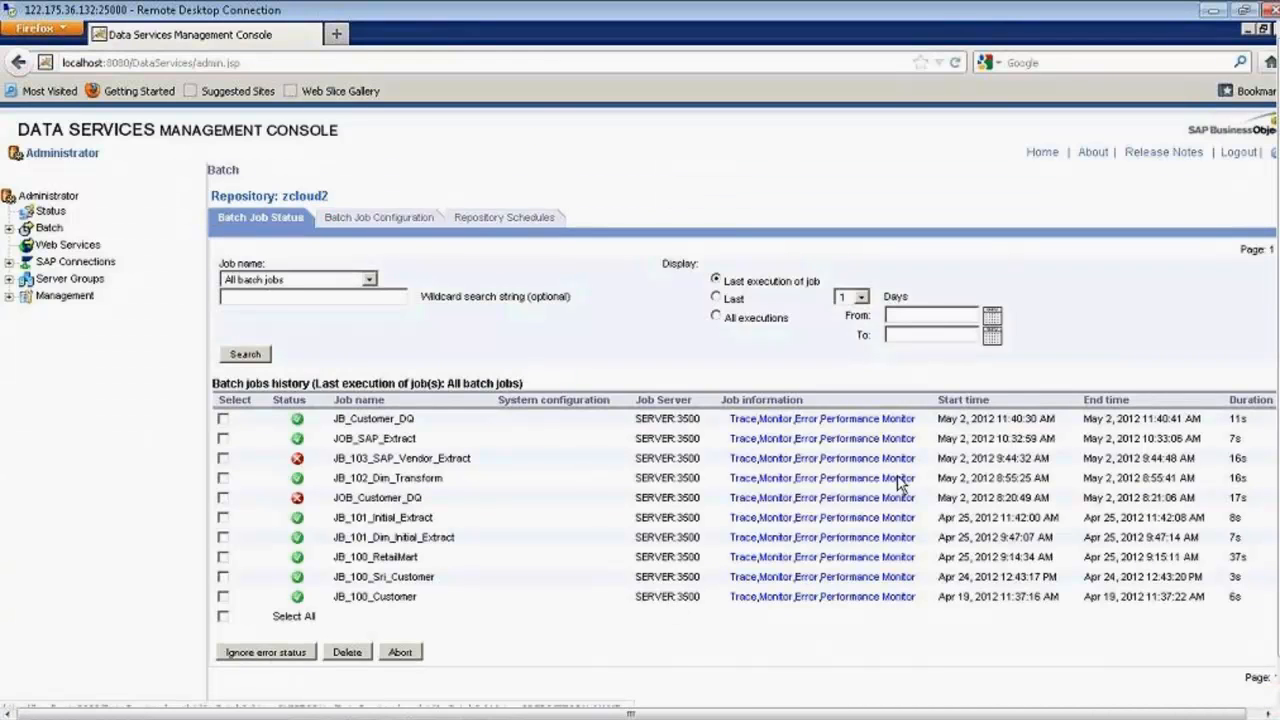
Try to execute JB_101_Initial_Extract from the batch job configuration with its default execution and trace options
left_click(390, 218)
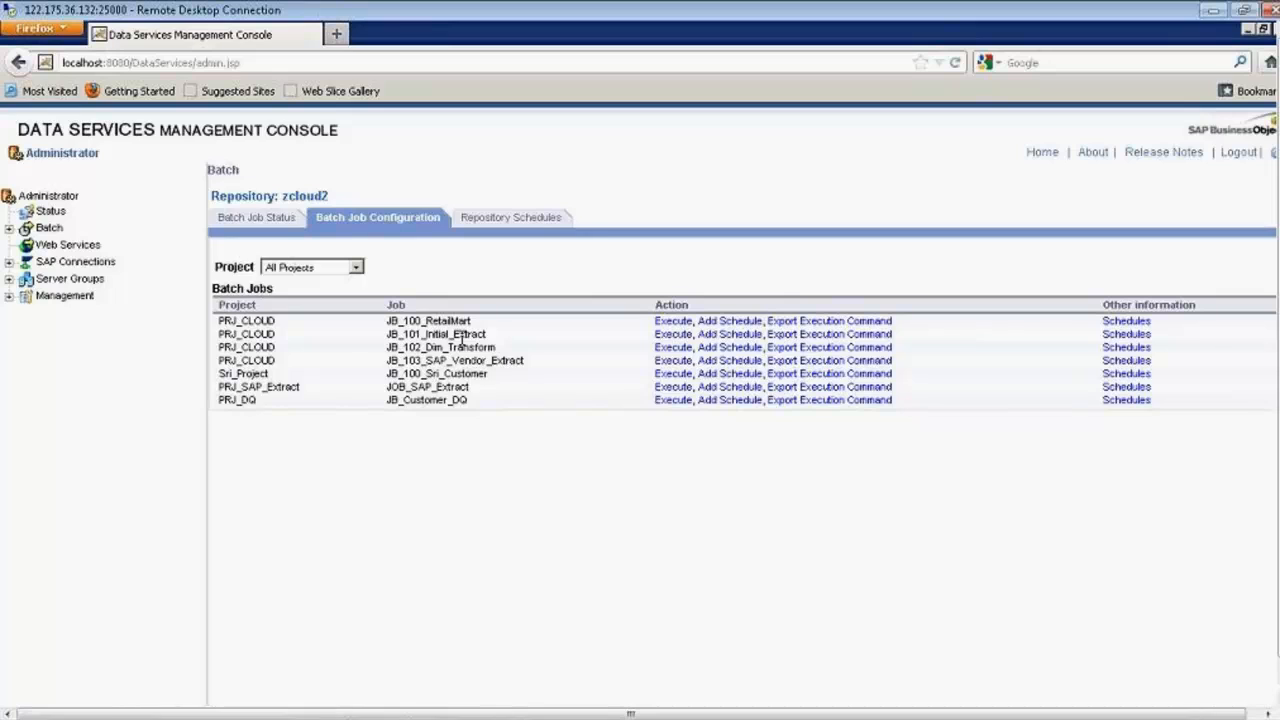
left_click(673, 334)
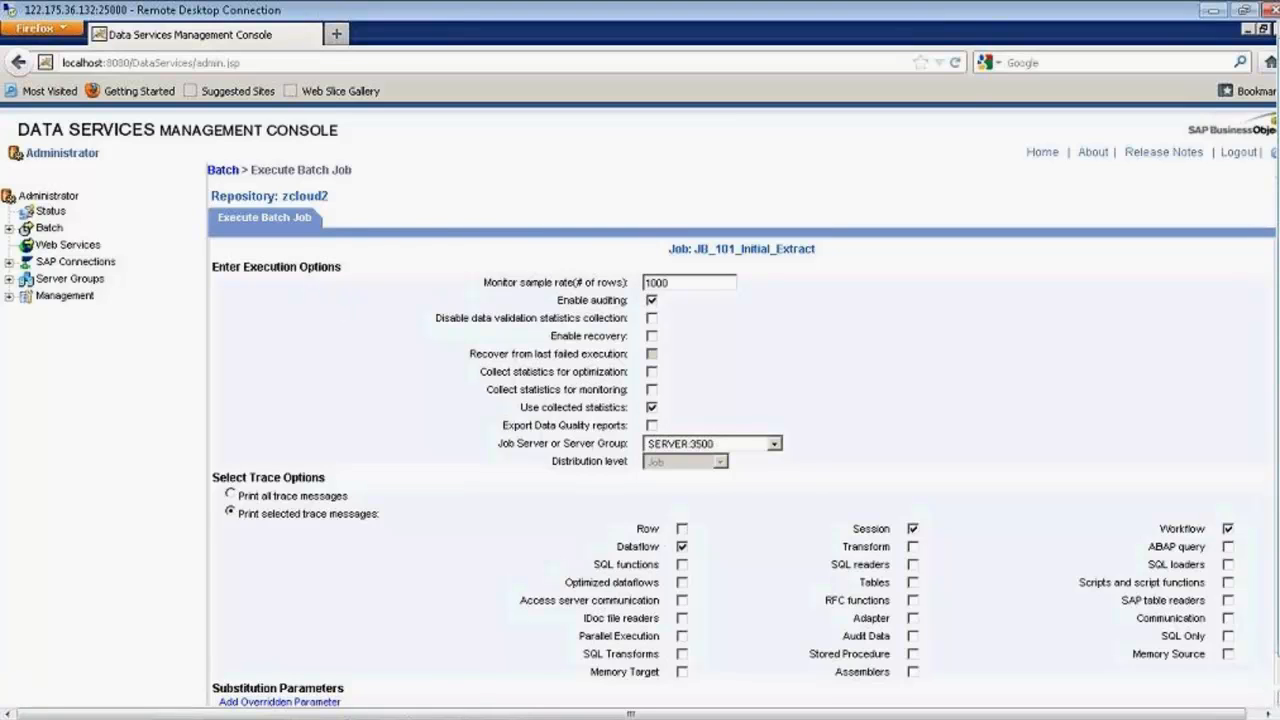
scroll(640, 363, "down", 1)
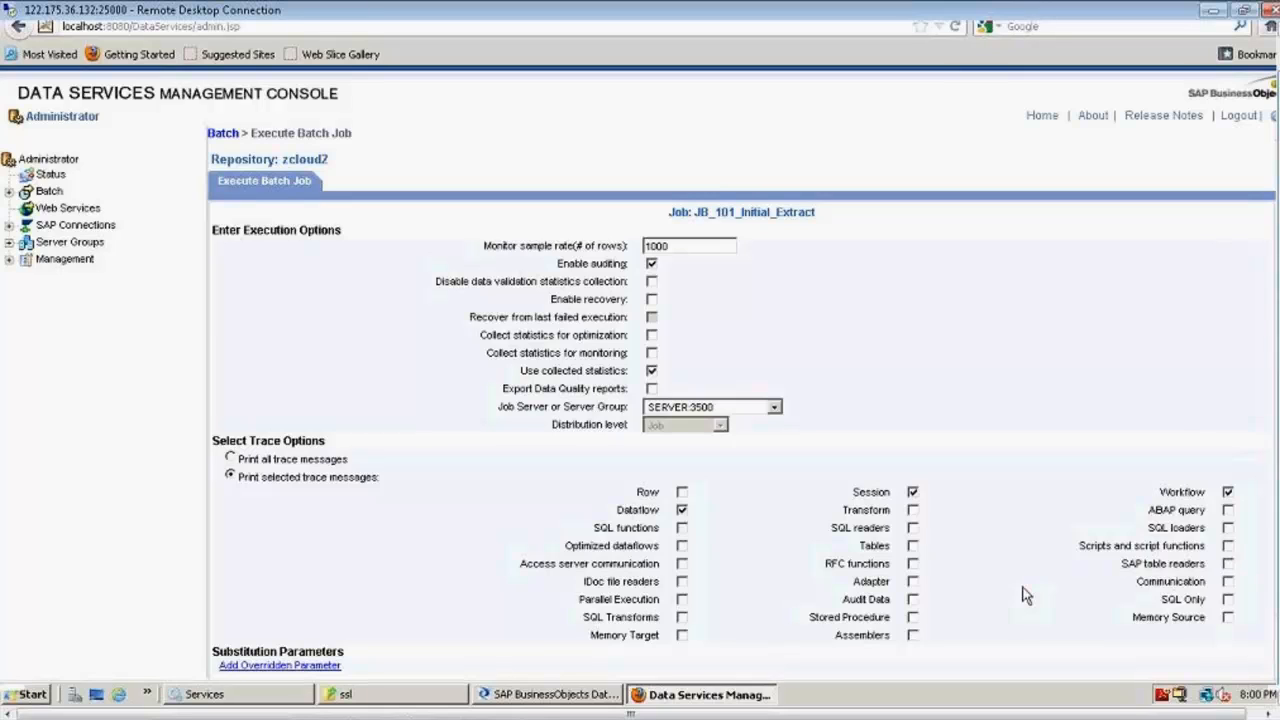
scroll(742, 400, "down", 2)
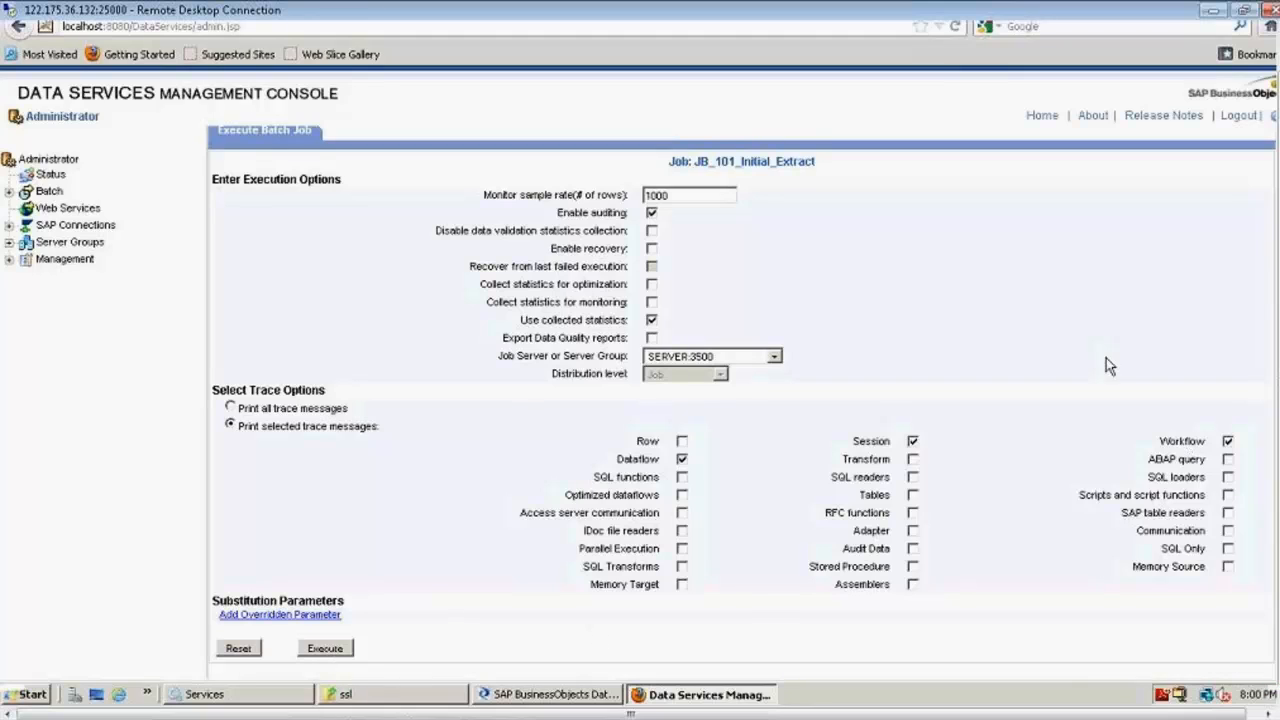
left_click(325, 648)
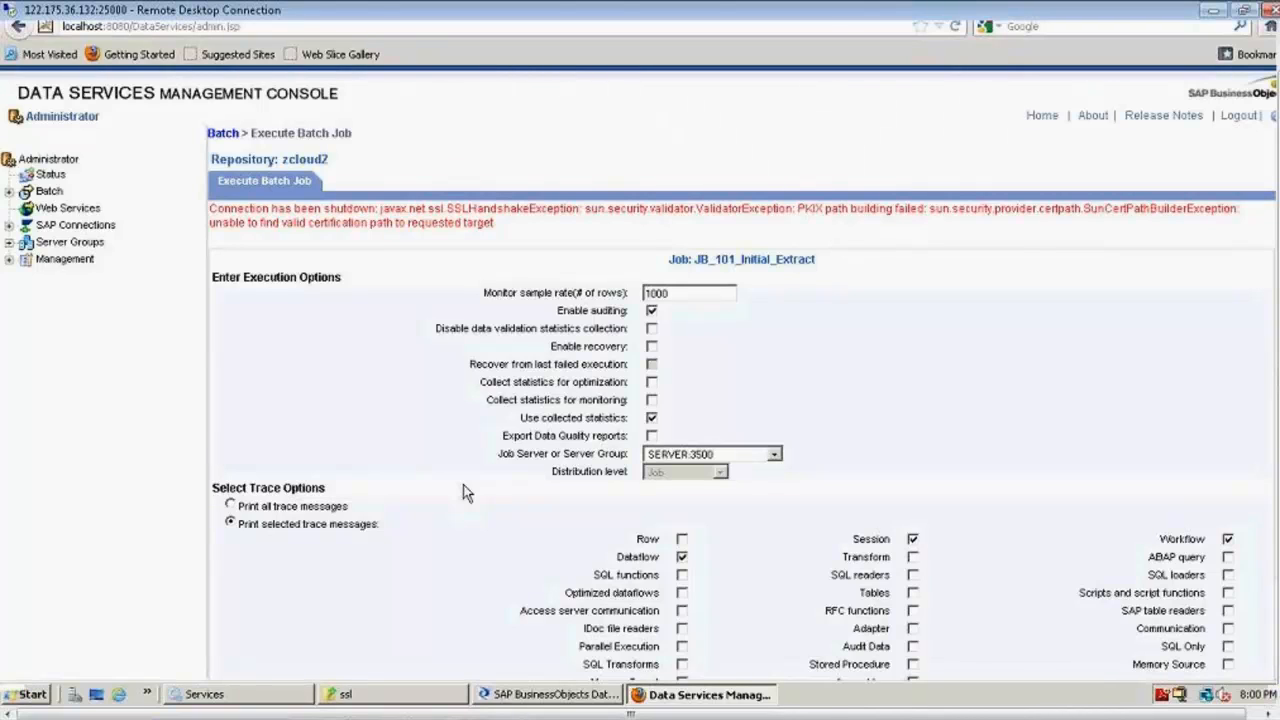
Leave the job execution page, check the batch job status history and return to the batch job configuration
left_click(225, 136)
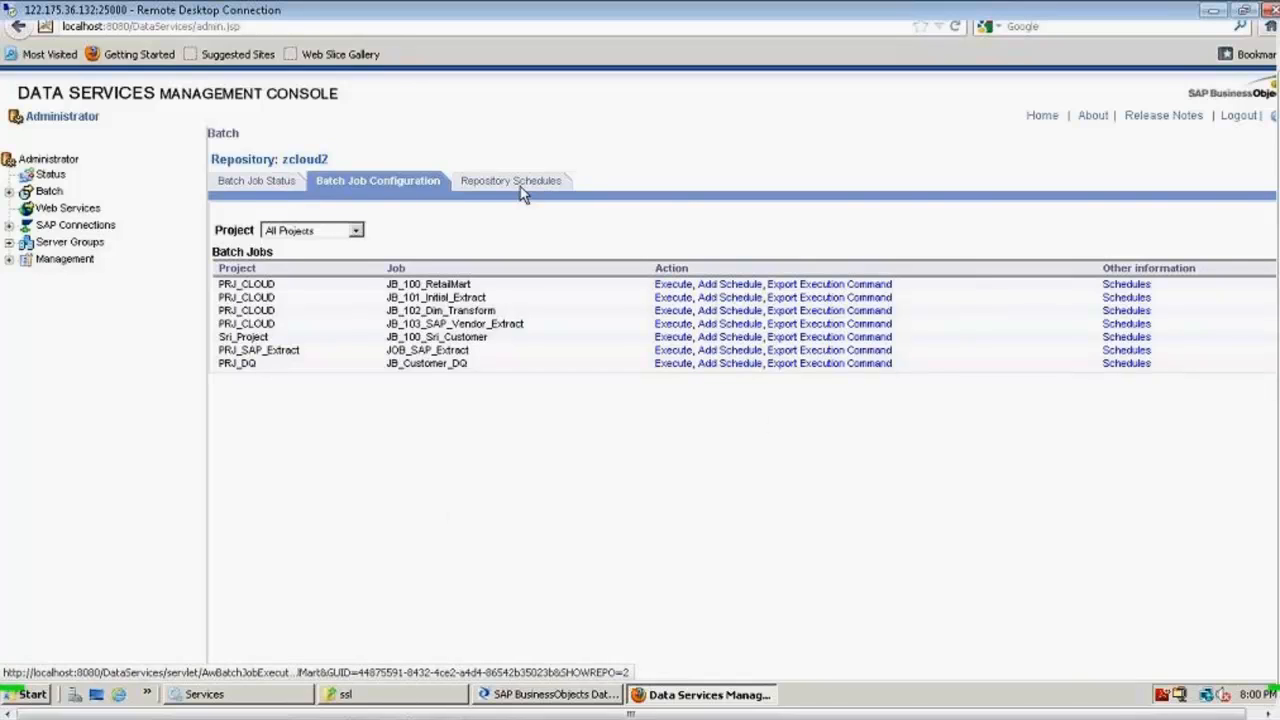
left_click(238, 182)
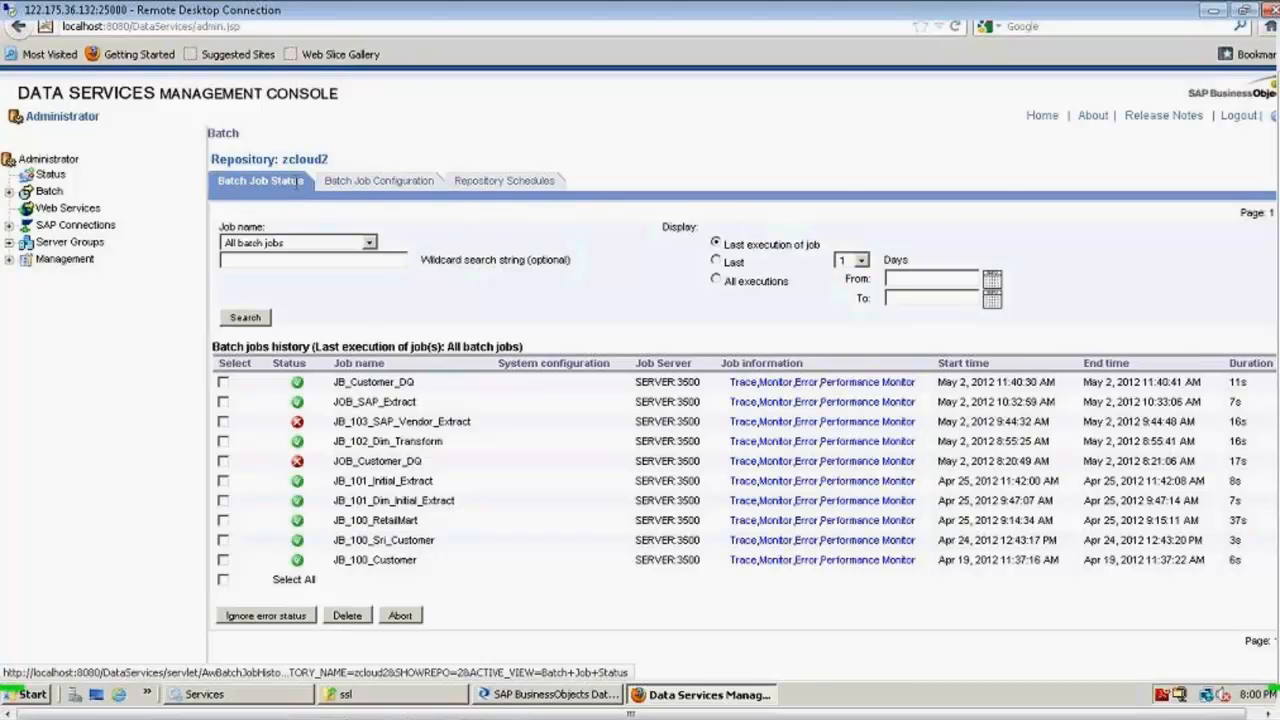
left_click(380, 183)
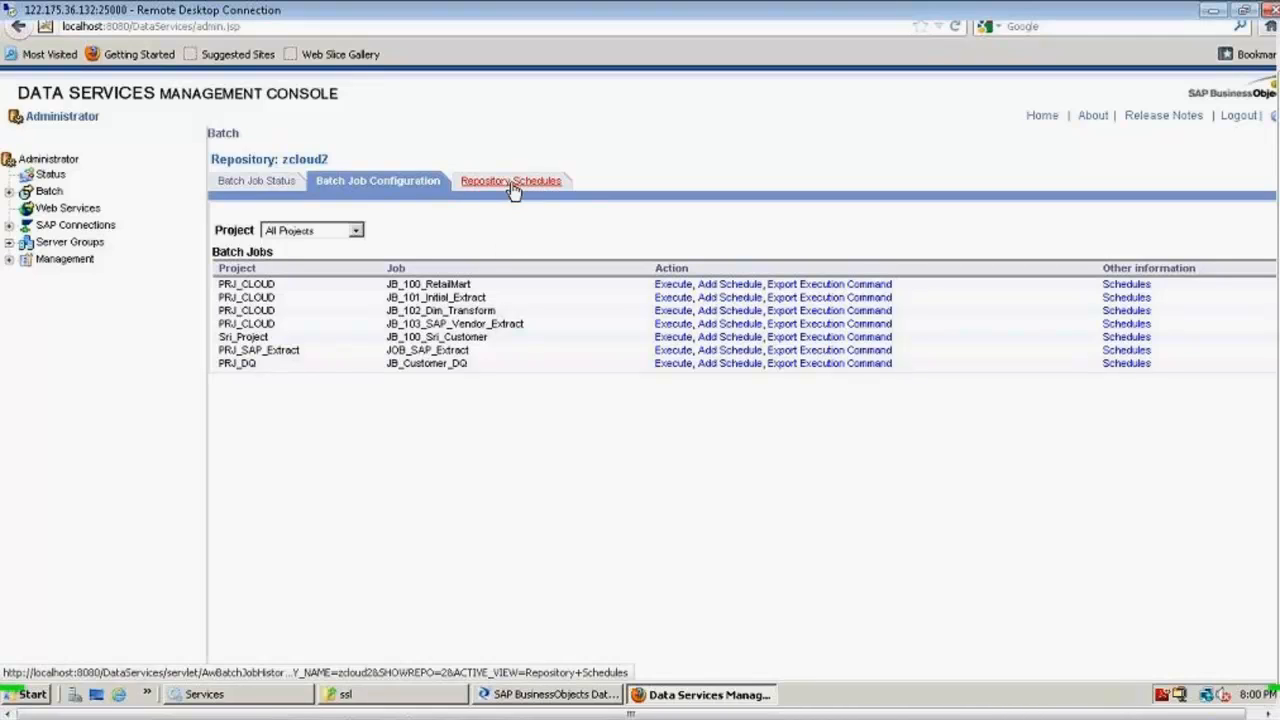
Open a new schedule for job JB_100_RetailMart and review its schedule name and day-of-week or day-of-month options
left_click(713, 286)
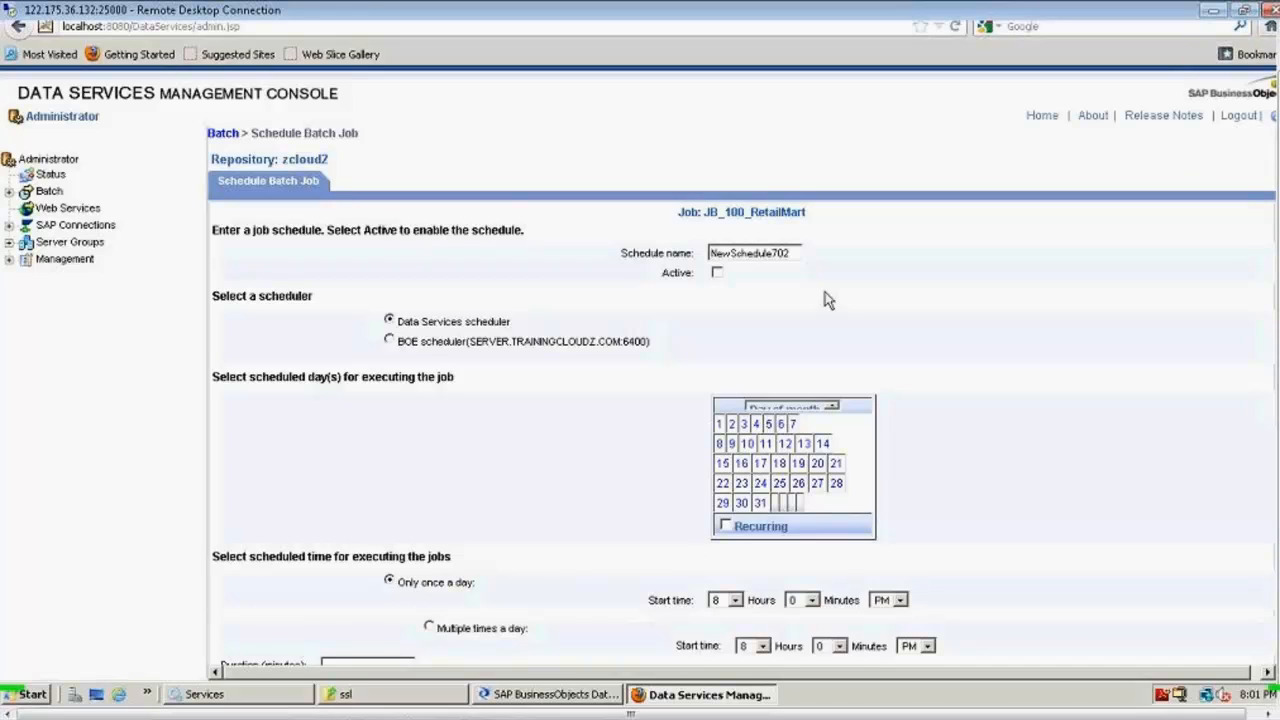
left_click_drag(795, 253, 626, 247)
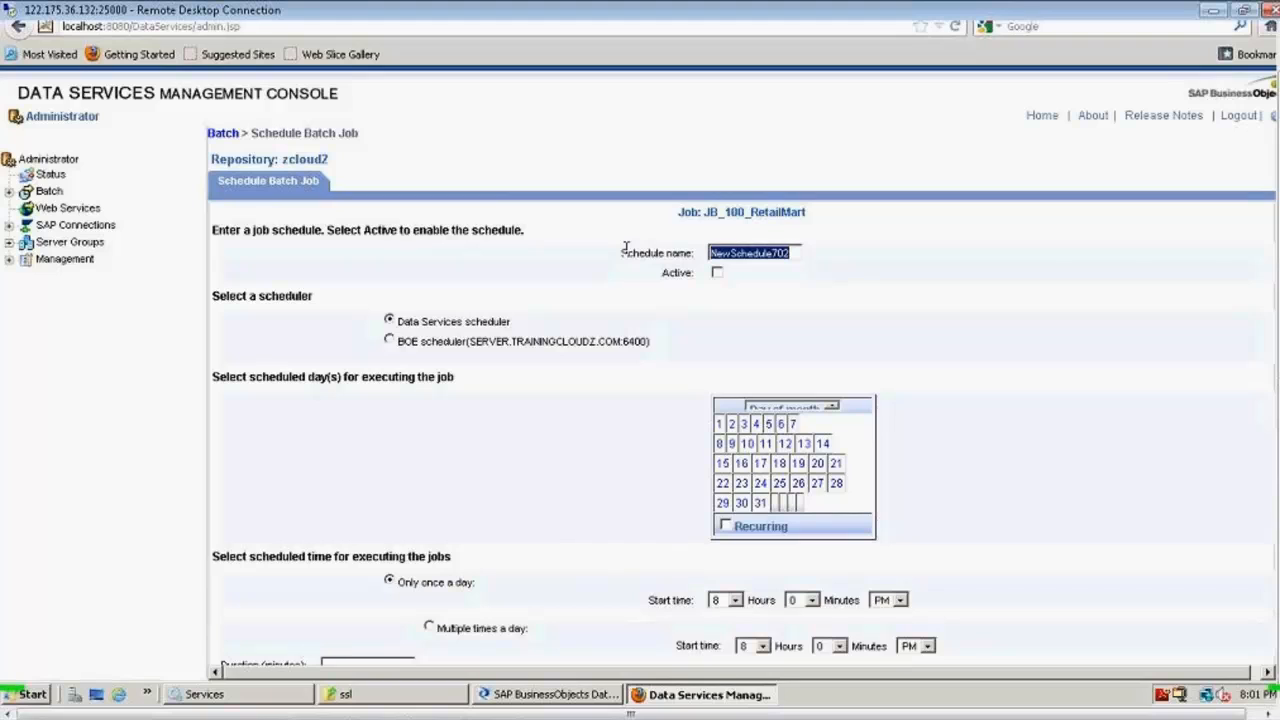
scroll(430, 375, "down", 2)
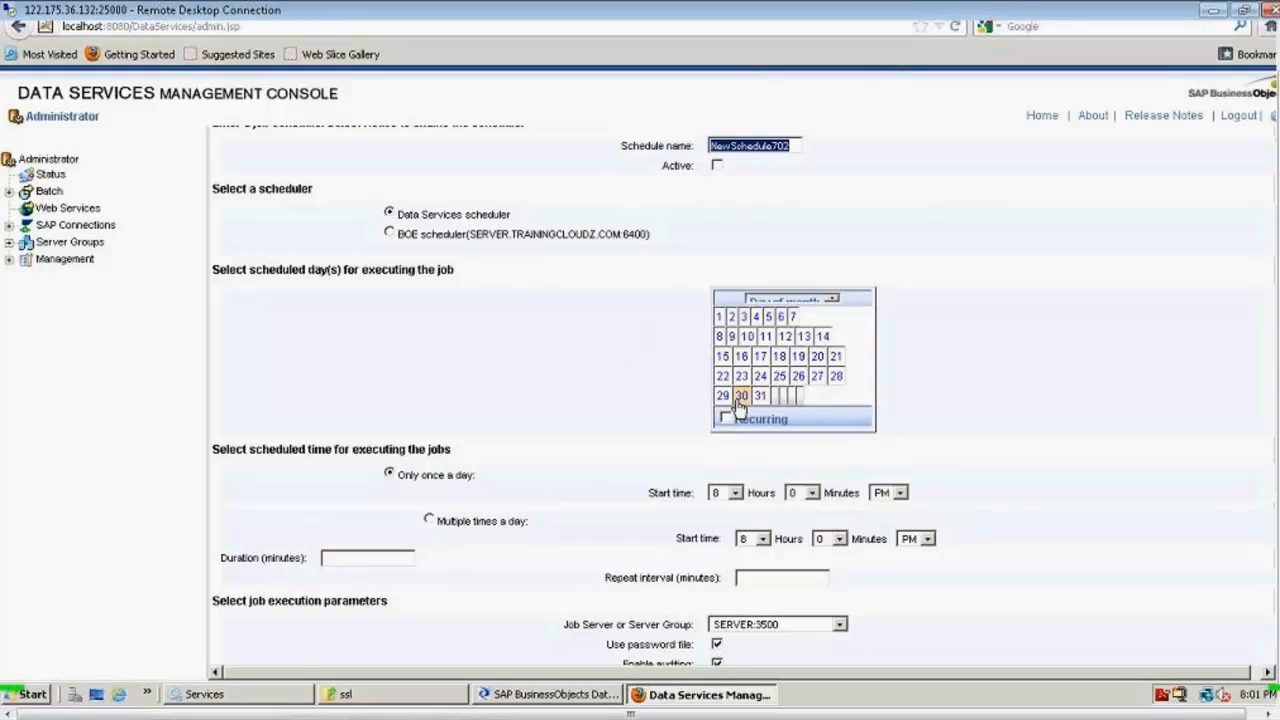
left_click(831, 300)
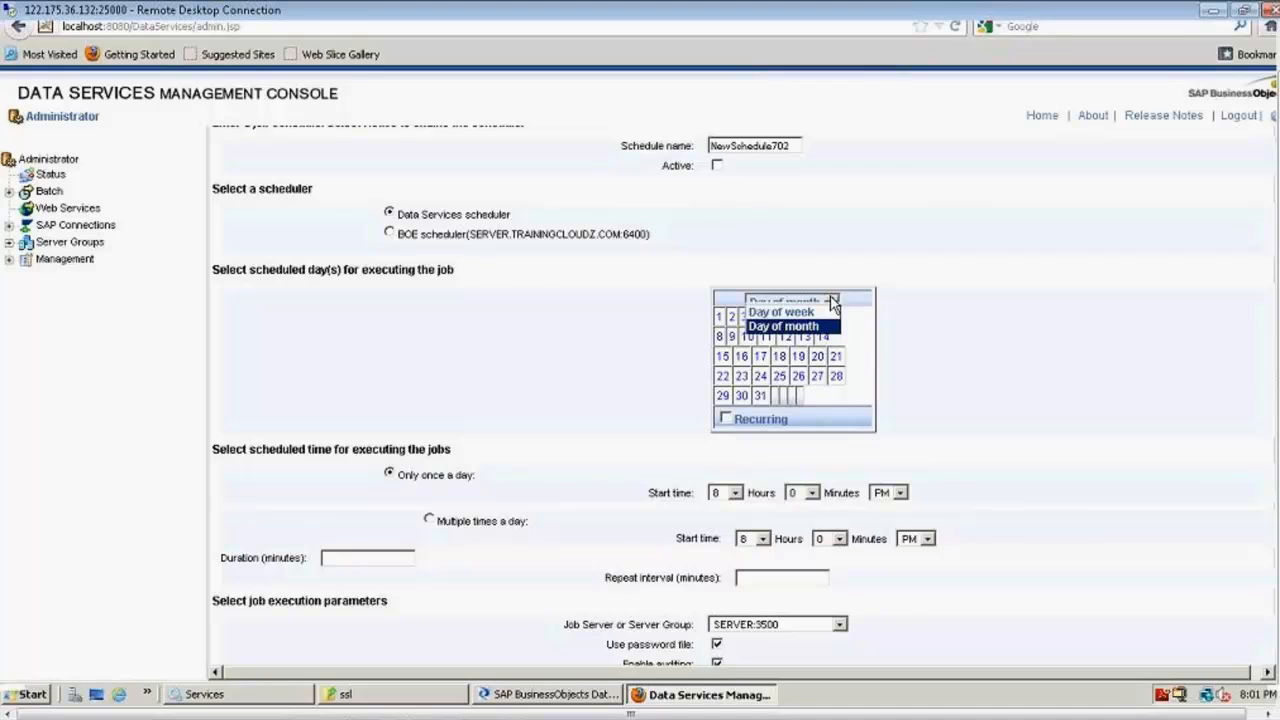
left_click(626, 376)
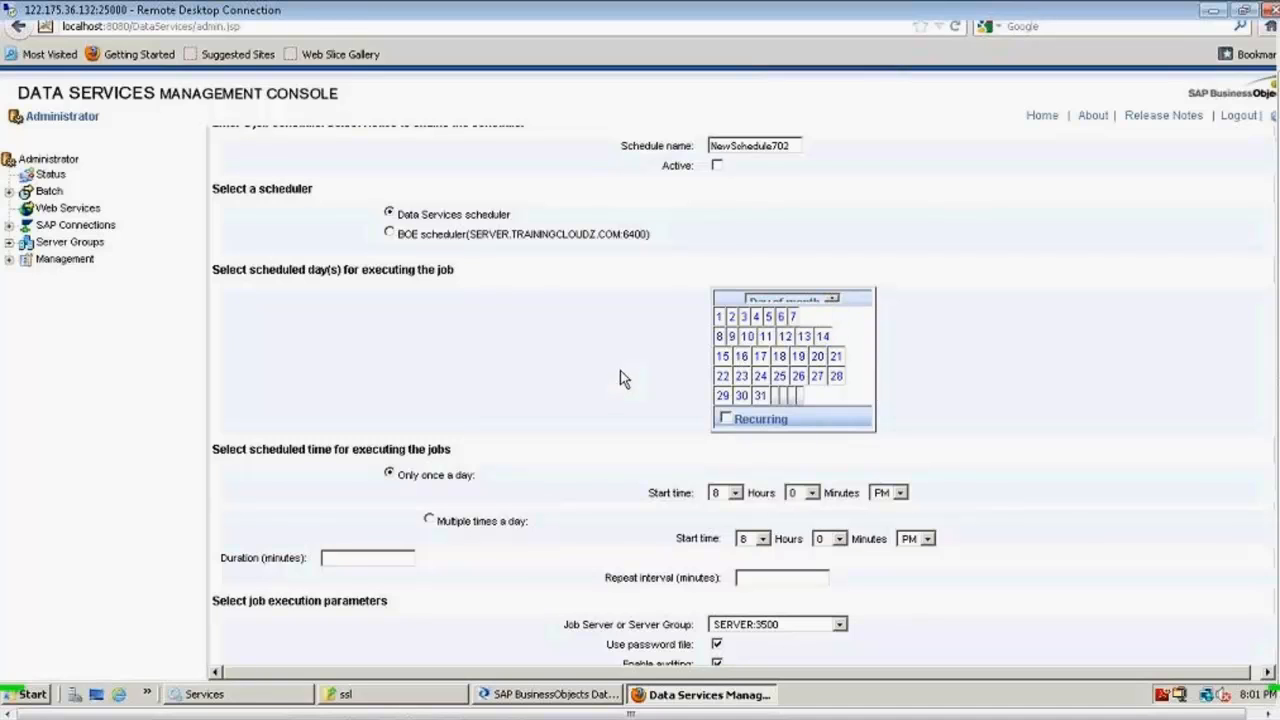
Expand the schedule's global variables, examine them with the execution parameters, and highlight the $G_File_Name value
scroll(588, 626, "down", 4)
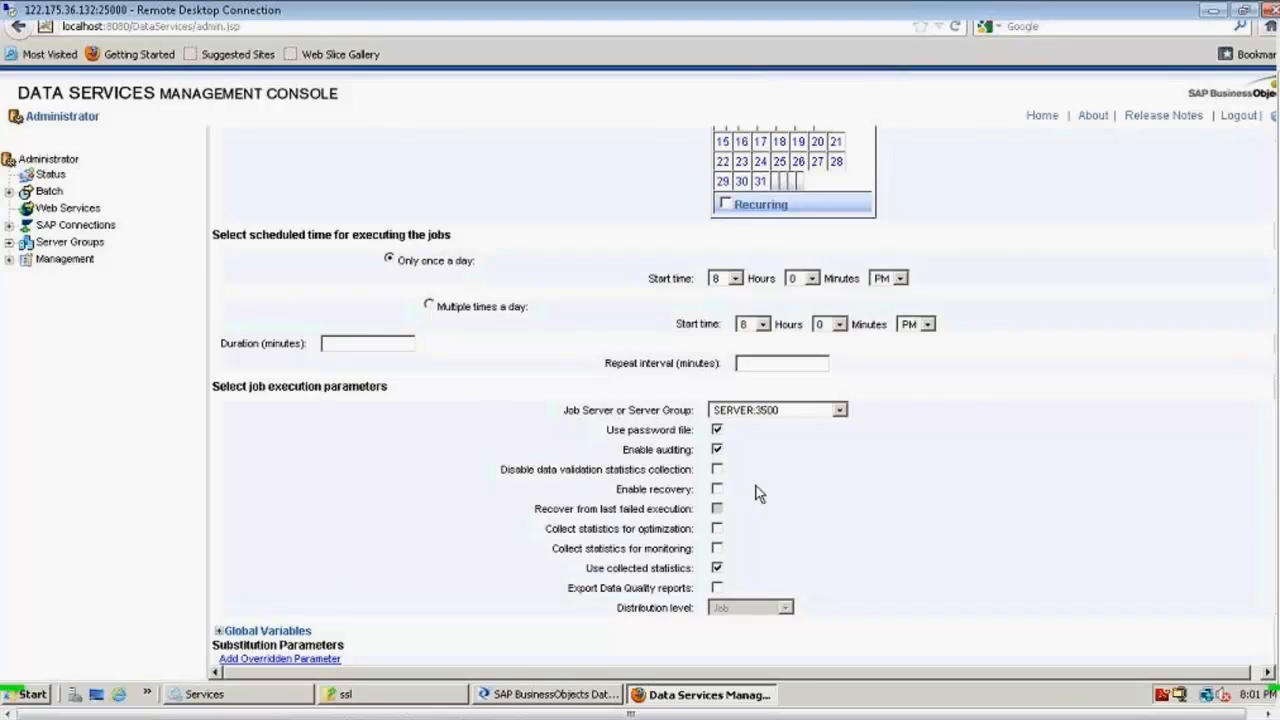
scroll(757, 492, "down", 1)
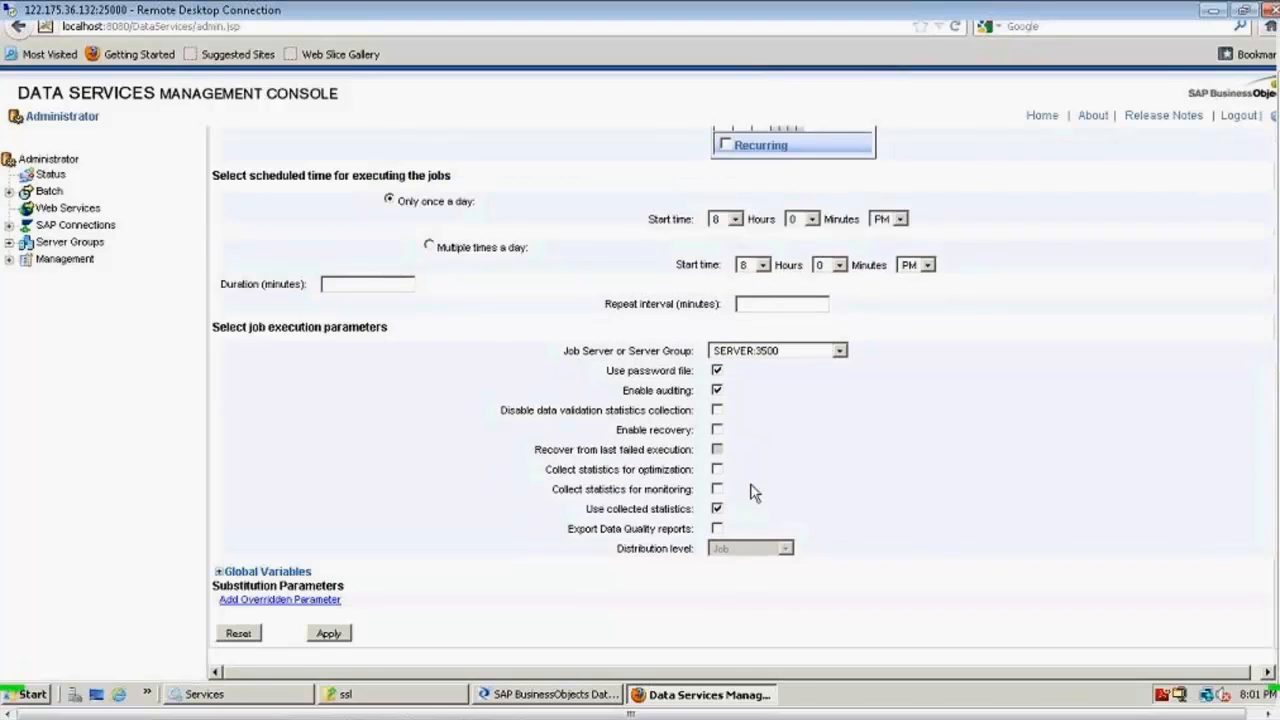
left_click(218, 572)
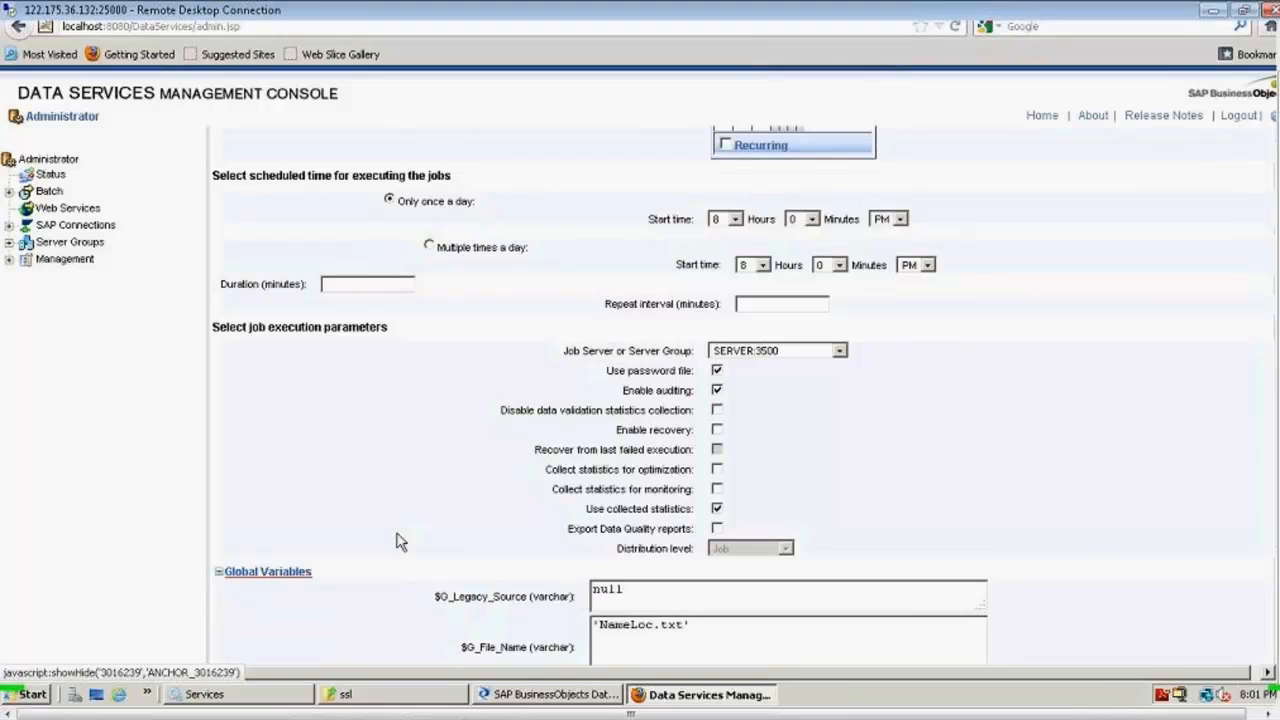
scroll(438, 515, "down", 3)
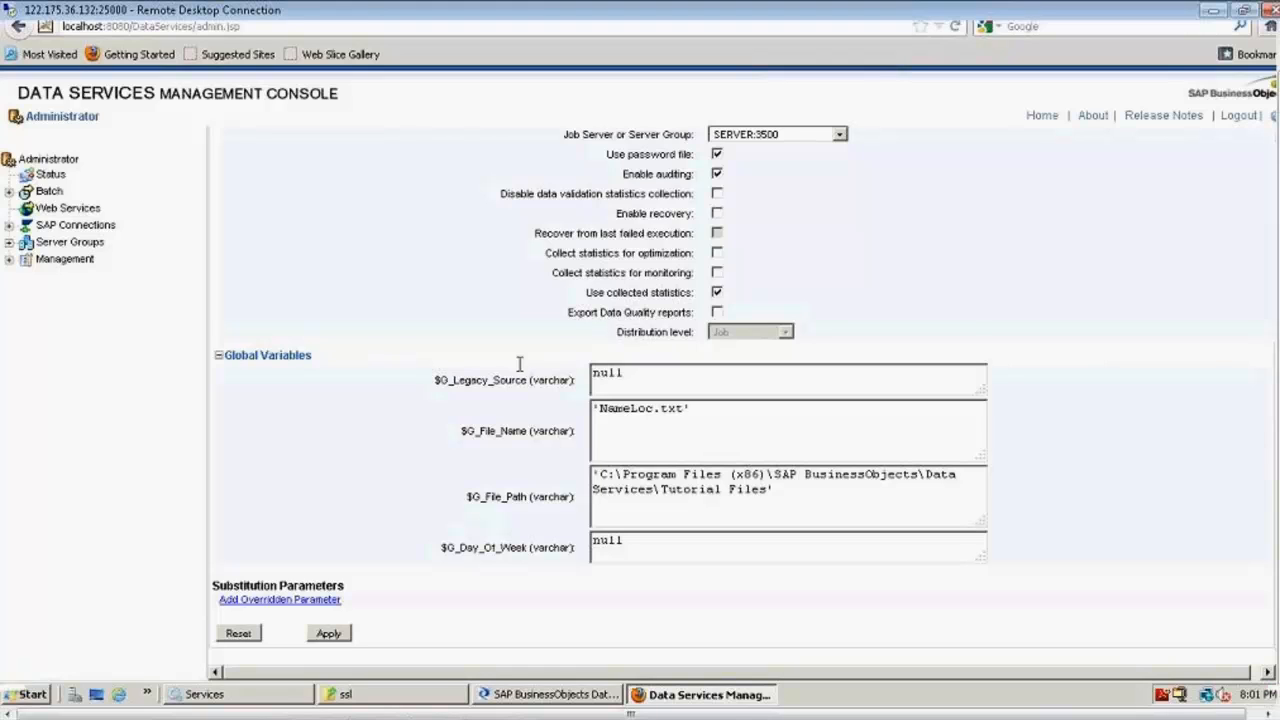
scroll(114, 361, "up", 7)
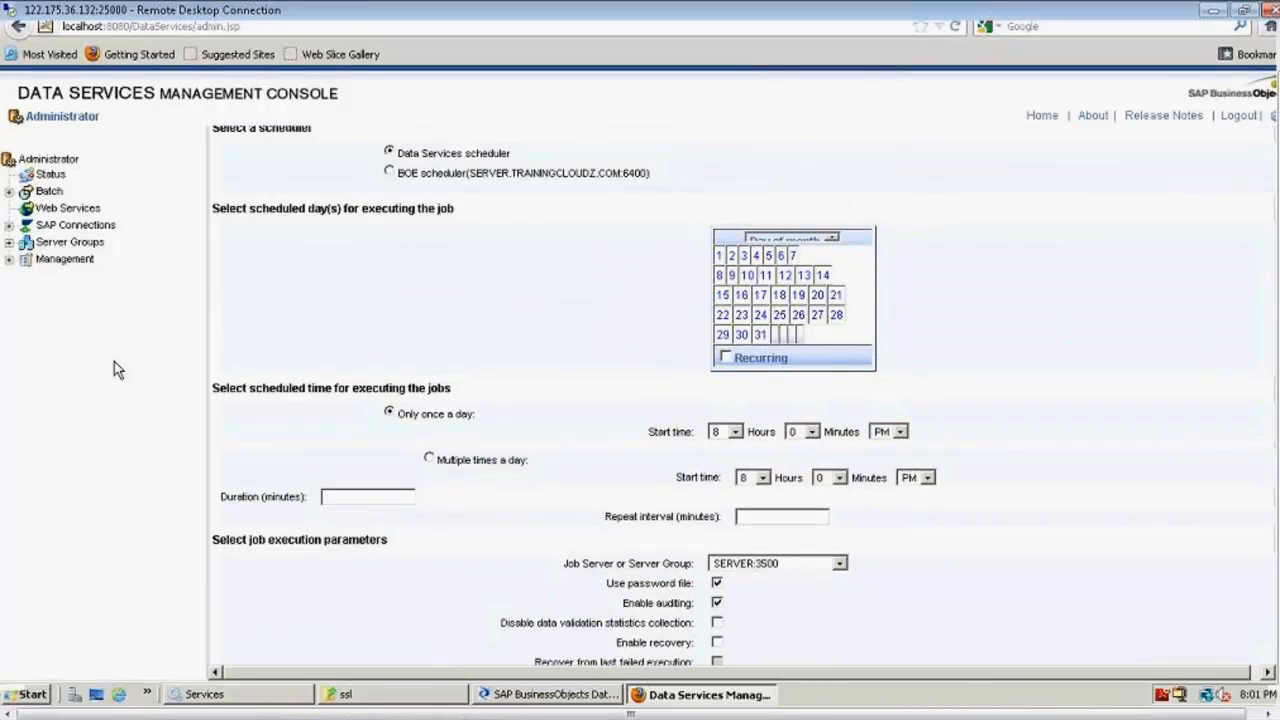
scroll(740, 400, "down", 5)
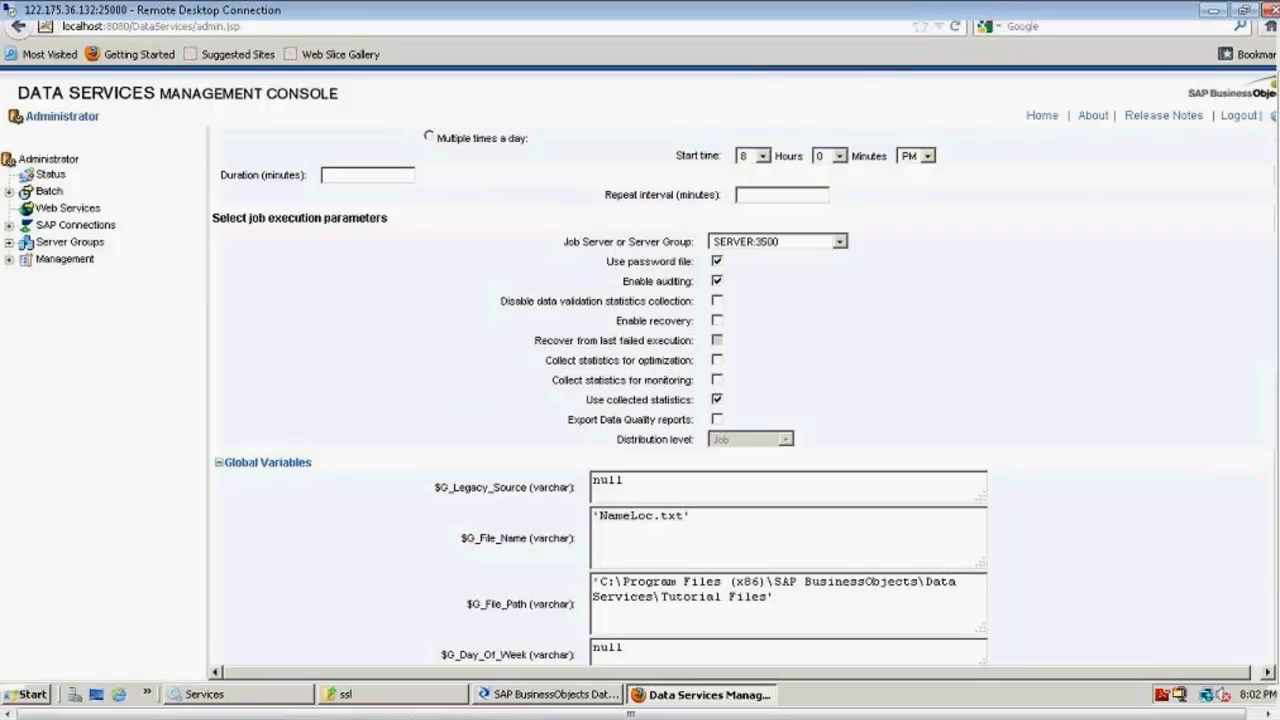
scroll(740, 400, "down", 3)
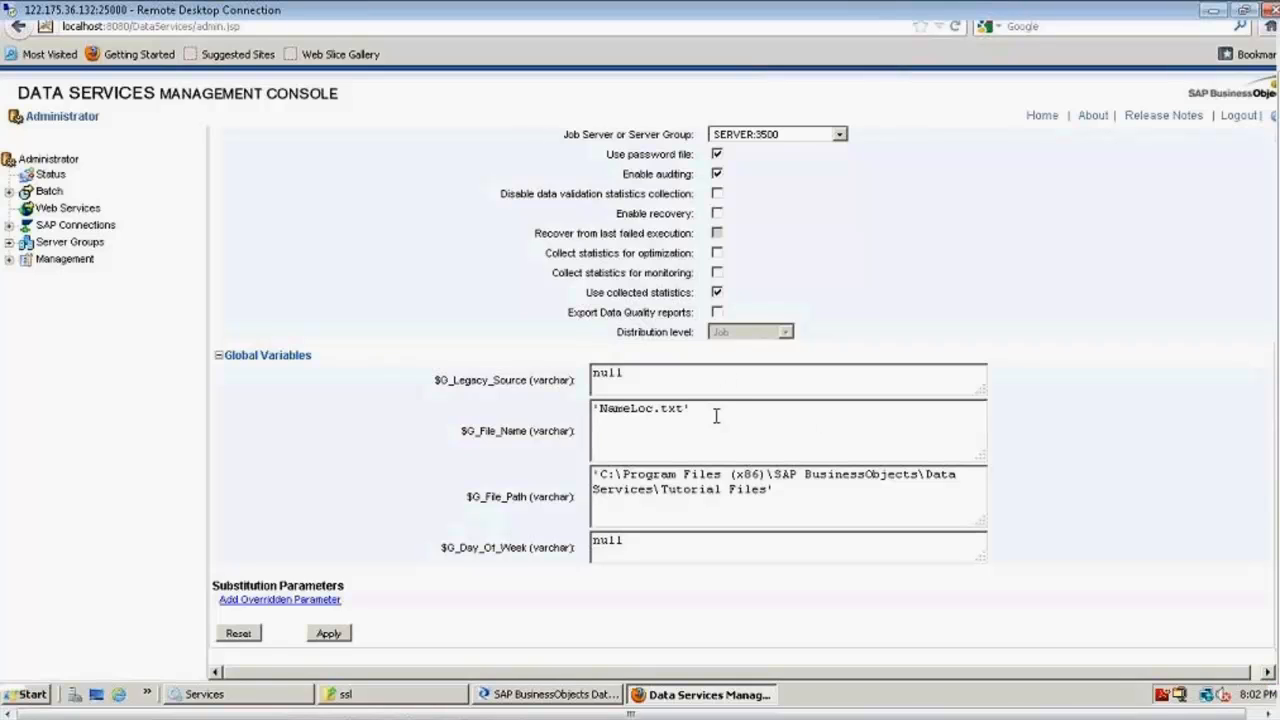
left_click_drag(716, 412, 538, 410)
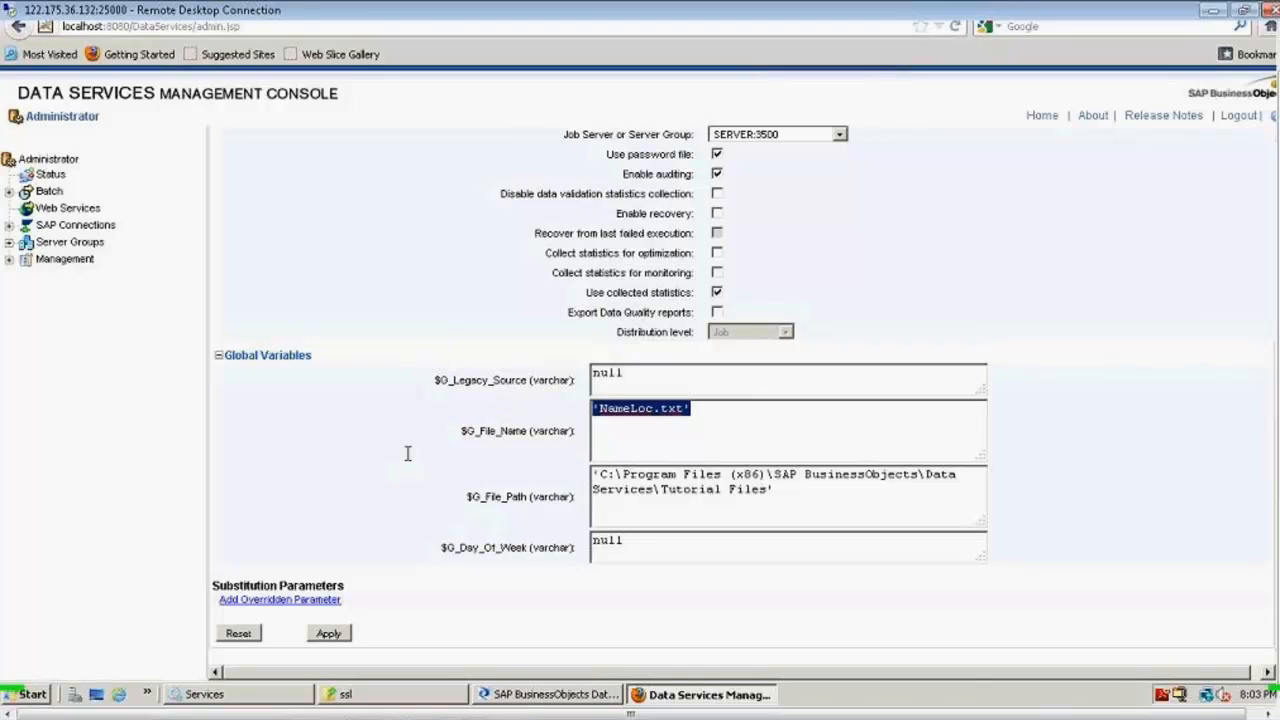
Select day 19 of the month as the execution day for the JB_100_RetailMart schedule
scroll(114, 422, "up", 6)
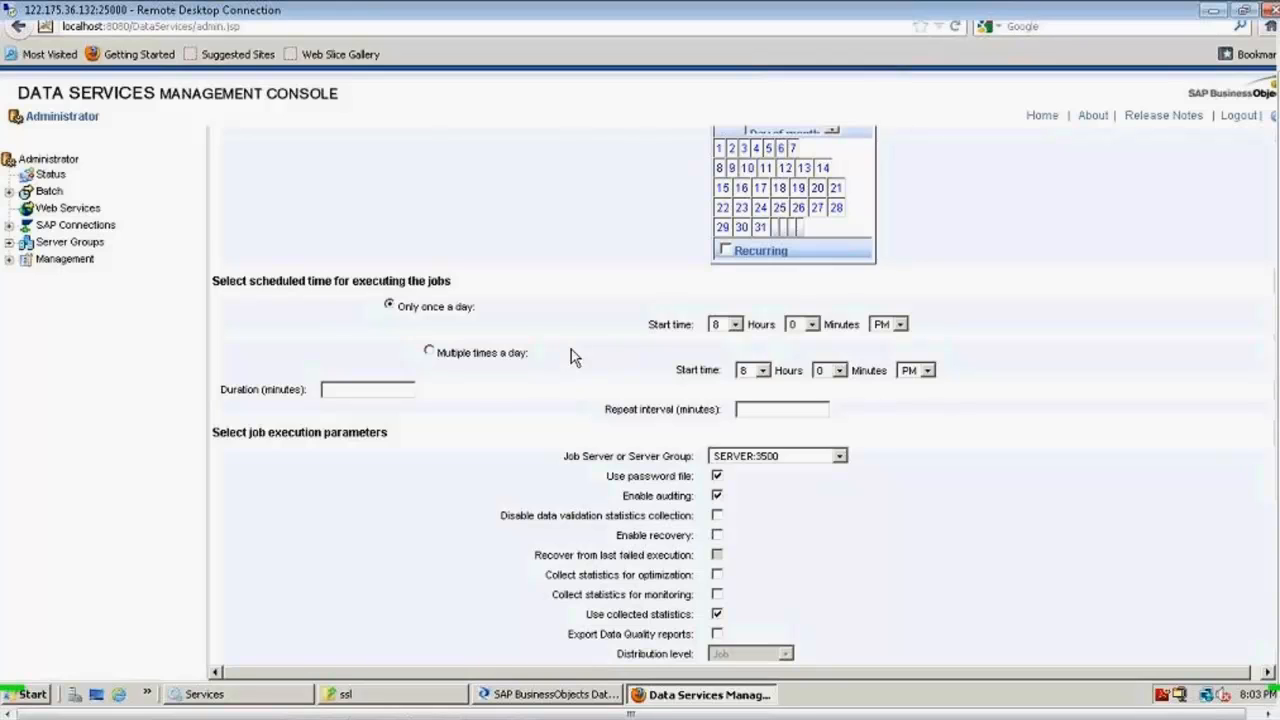
scroll(571, 349, "down", 4)
scroll(640, 400, "down", 2)
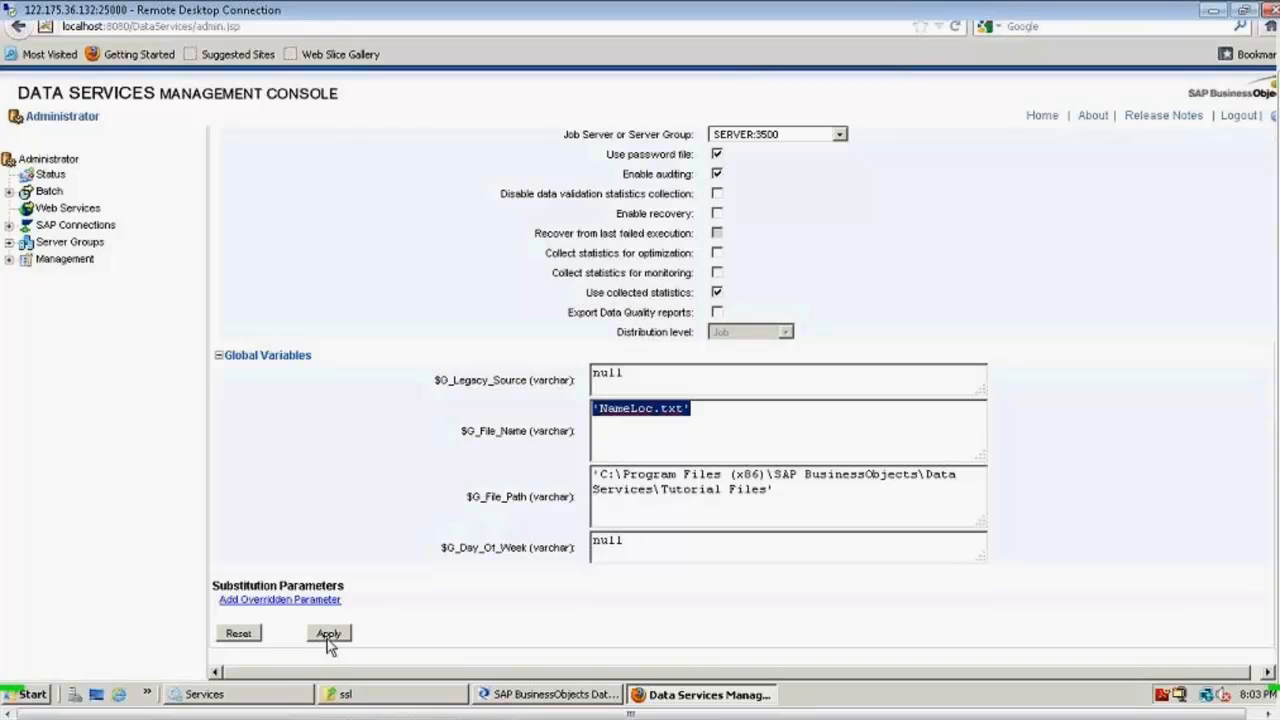
scroll(114, 600, "up", 12)
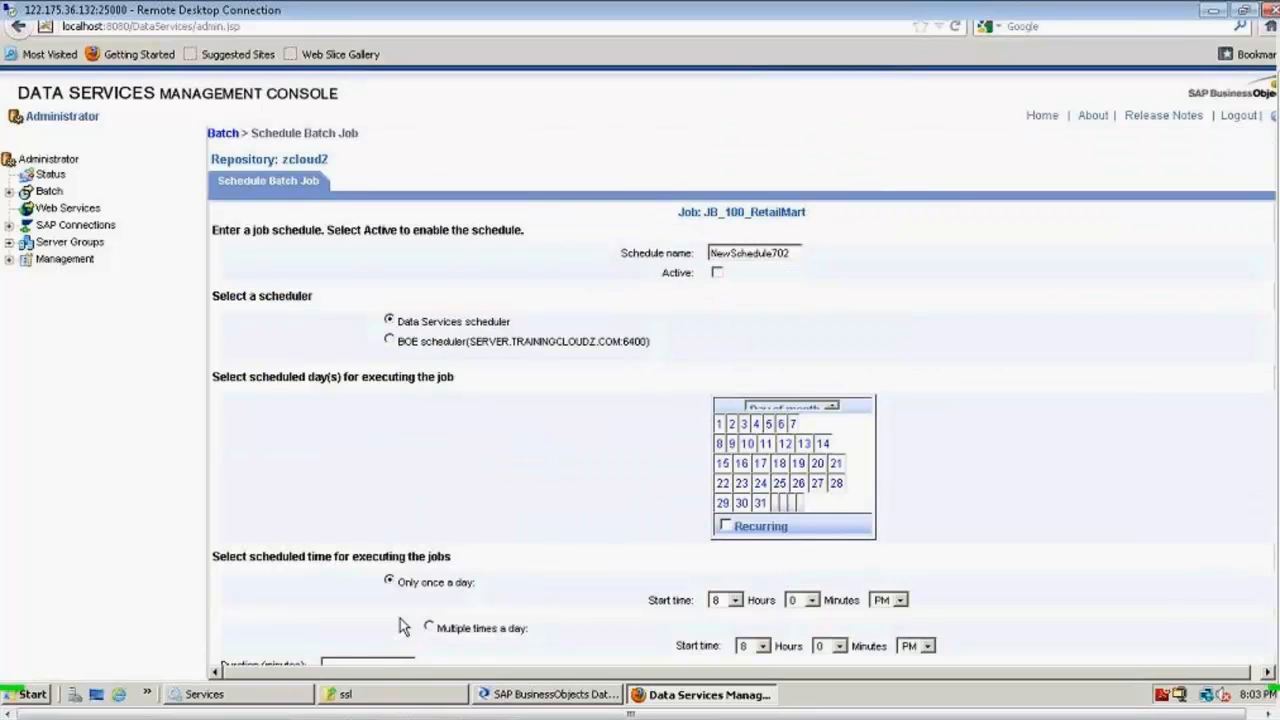
left_click(798, 463)
left_click(798, 463)
Set the once-a-day start time to 8:05 PM and apply the JB_100_RetailMart schedule without activating it
scroll(674, 493, "down", 6)
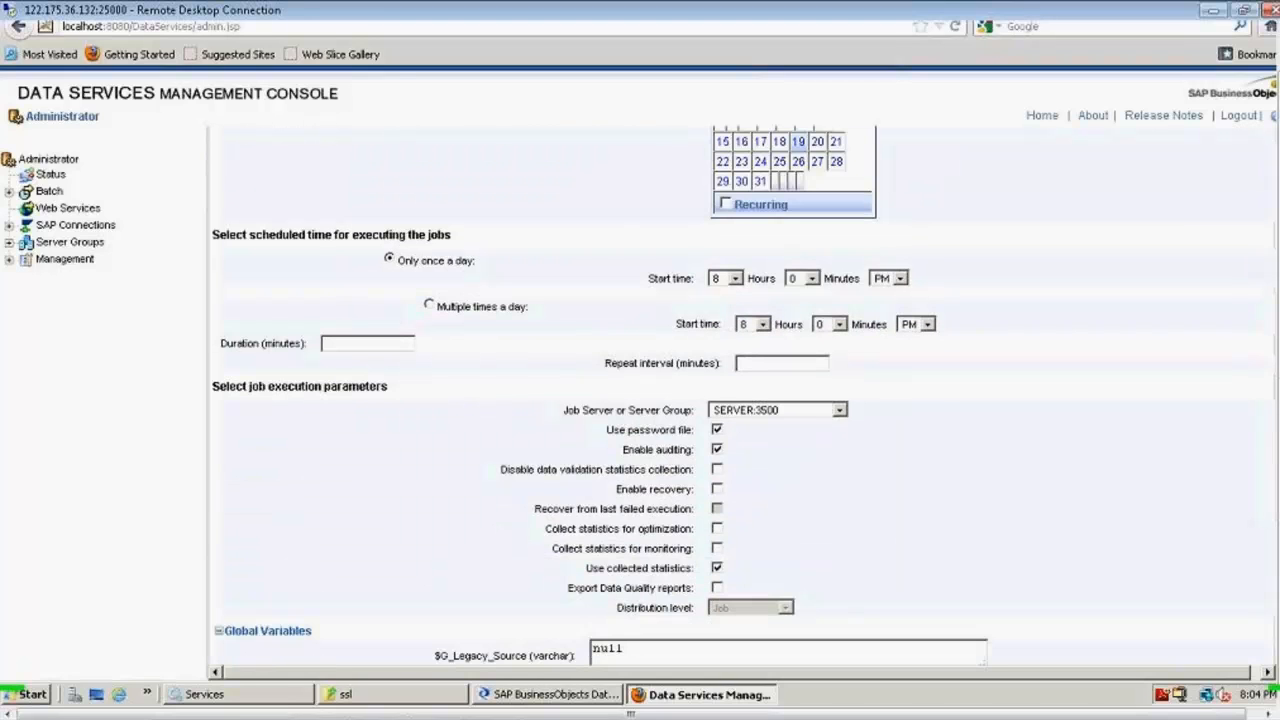
left_click(740, 279)
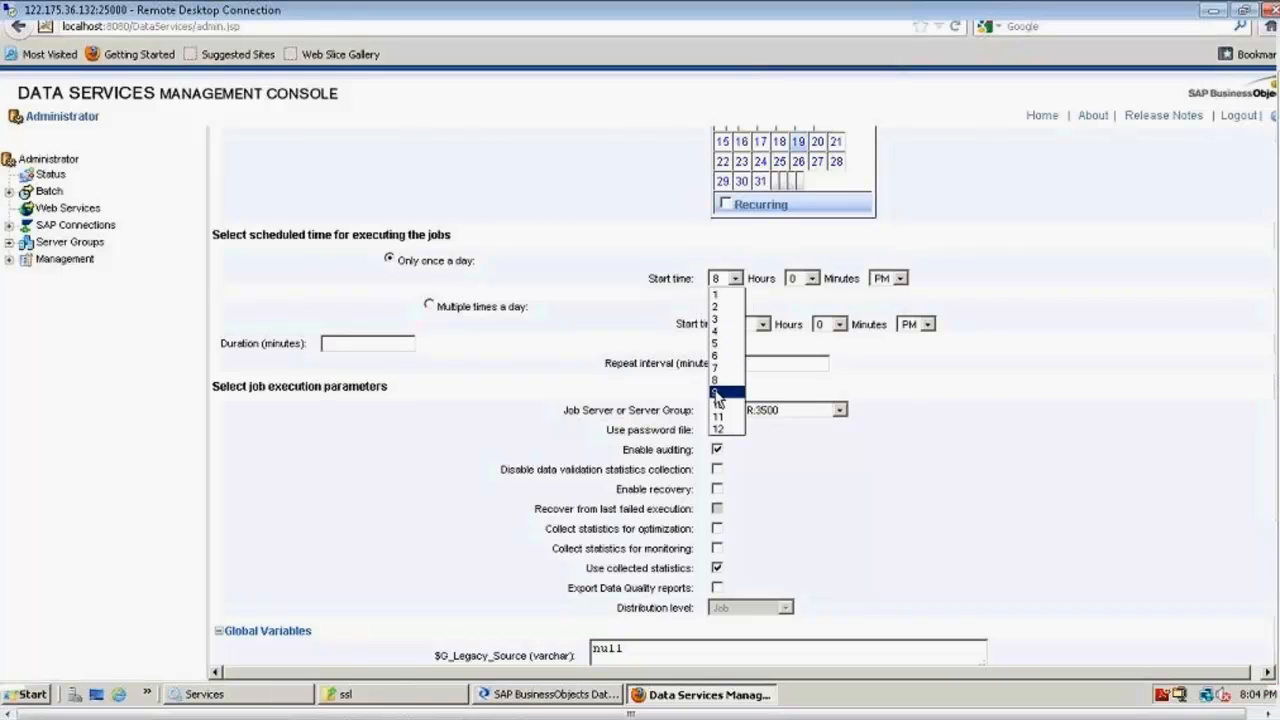
left_click(945, 365)
left_click(812, 279)
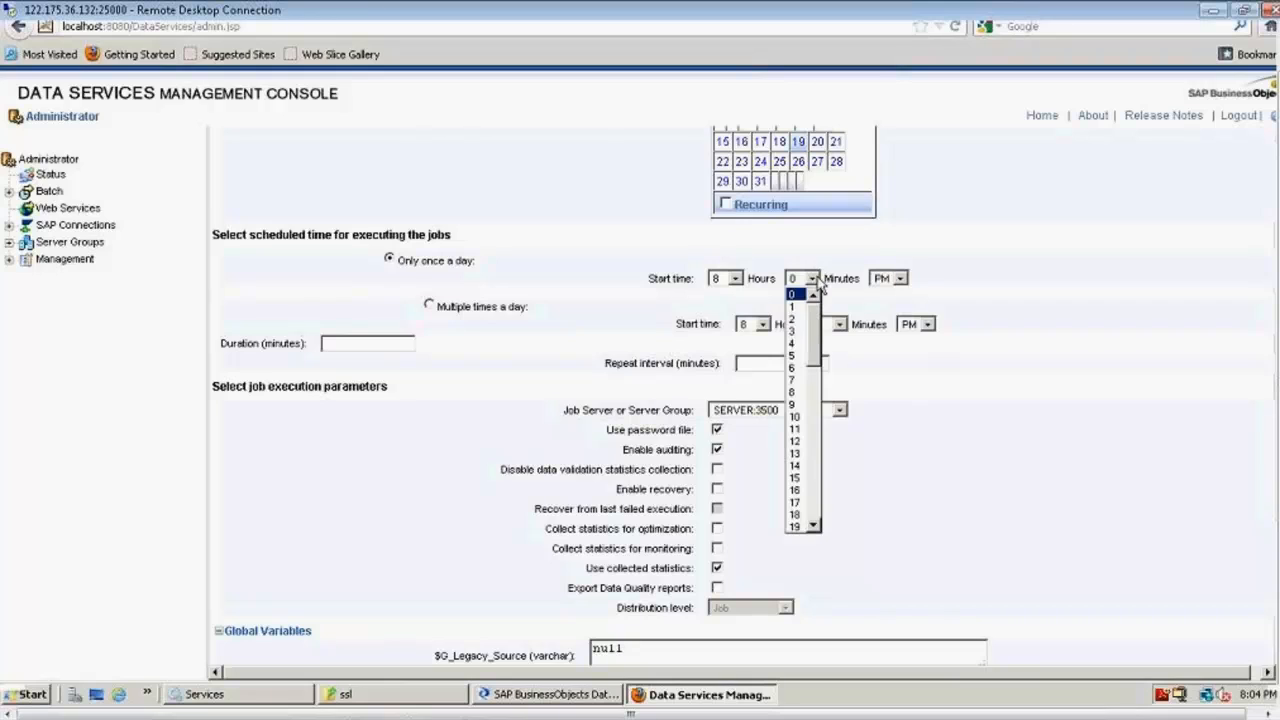
left_click(800, 356)
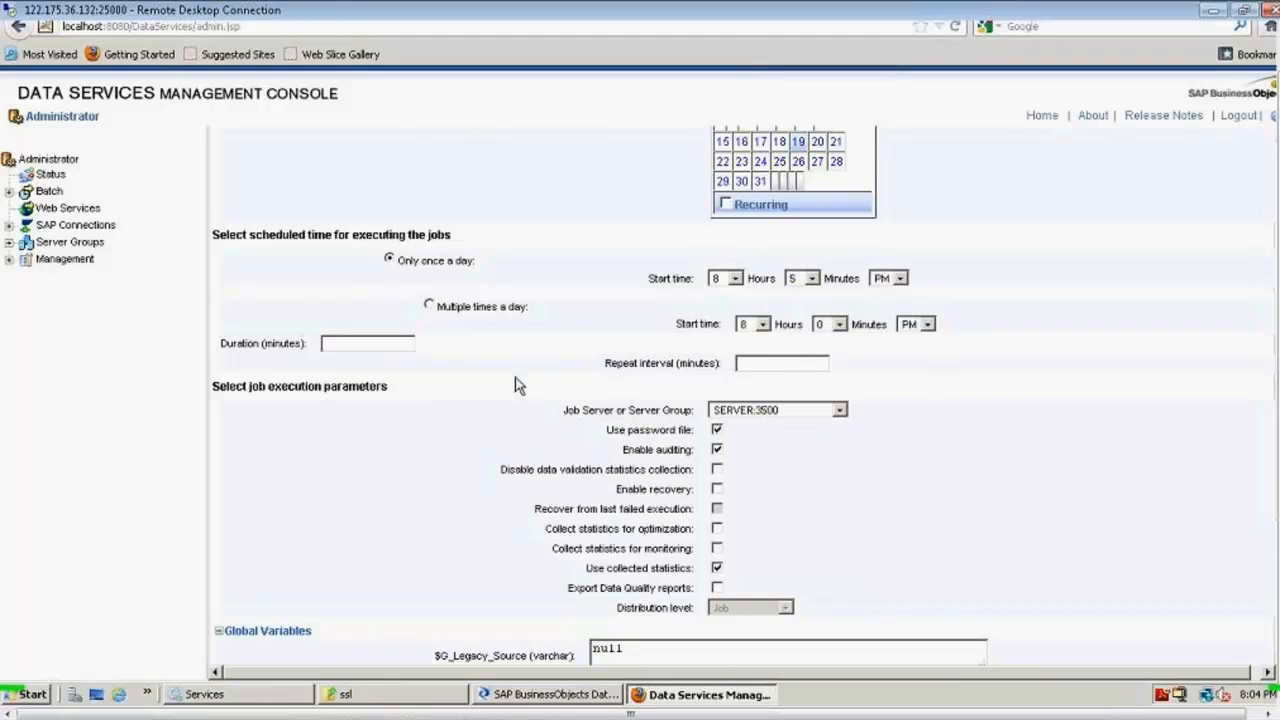
scroll(510, 402, "down", 2)
scroll(500, 418, "down", 3)
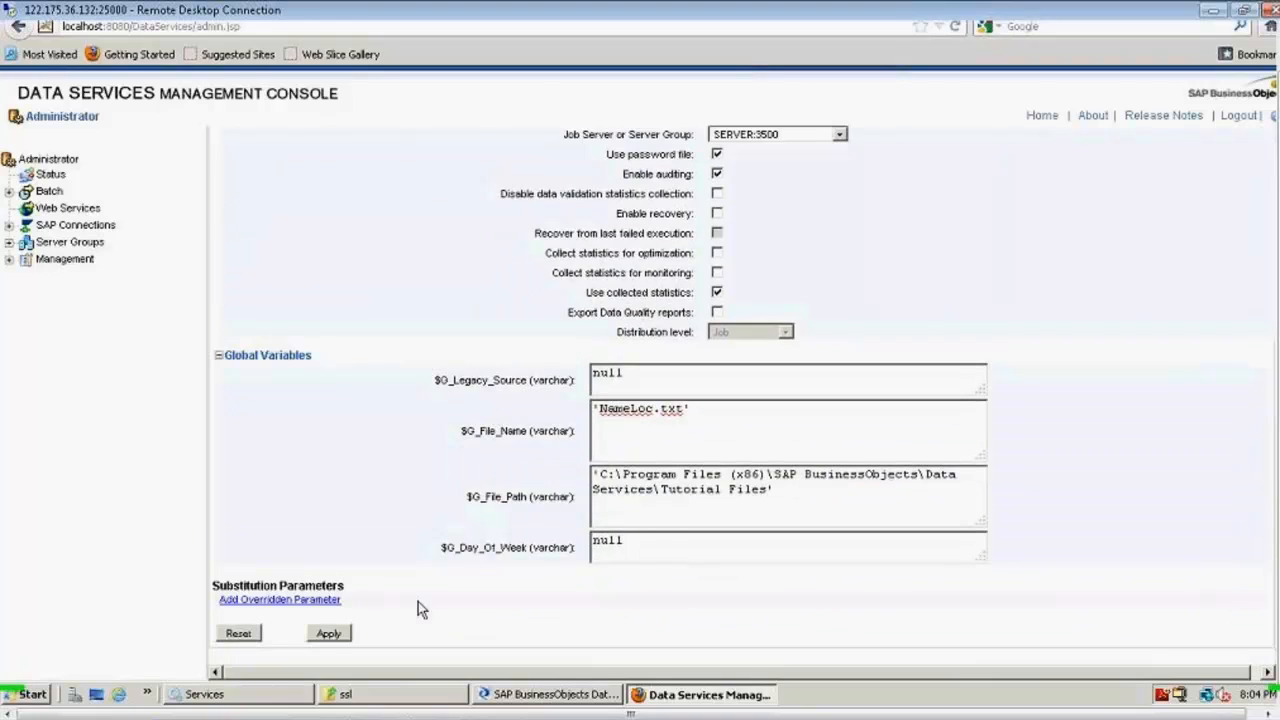
left_click(338, 636)
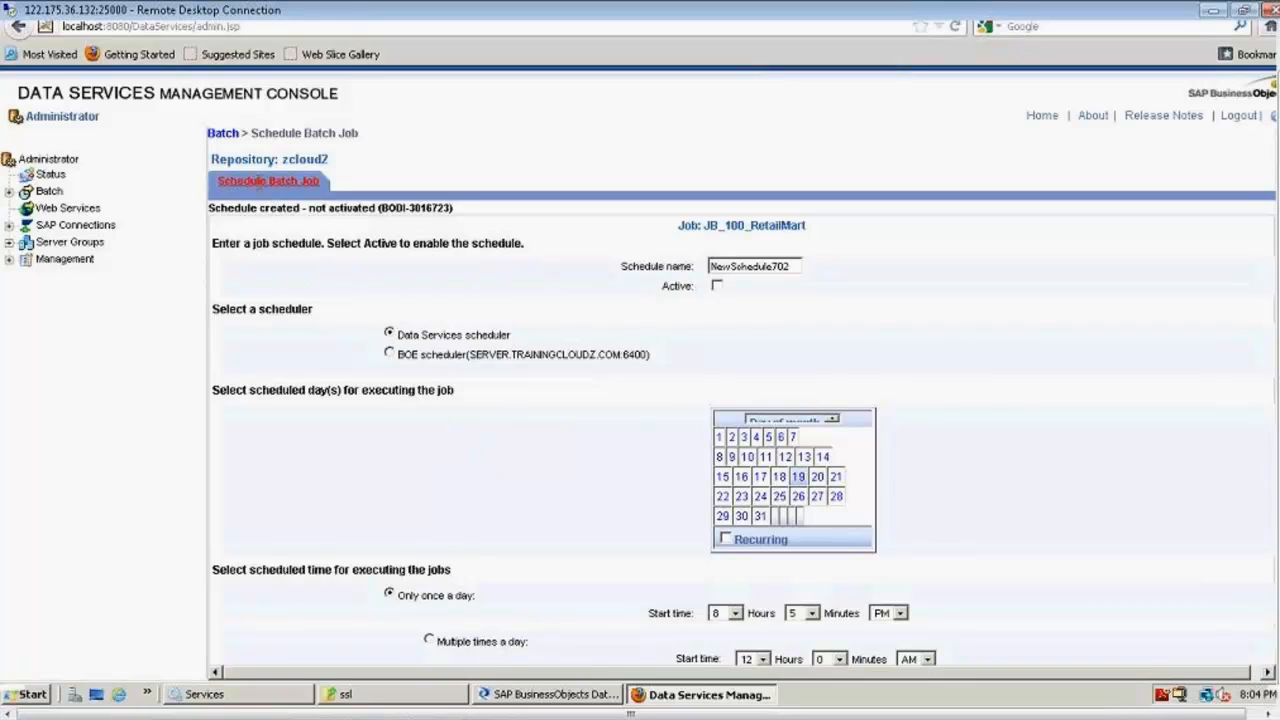
Return to the zcloud2 batch overview and display its batch job status
left_click(219, 135)
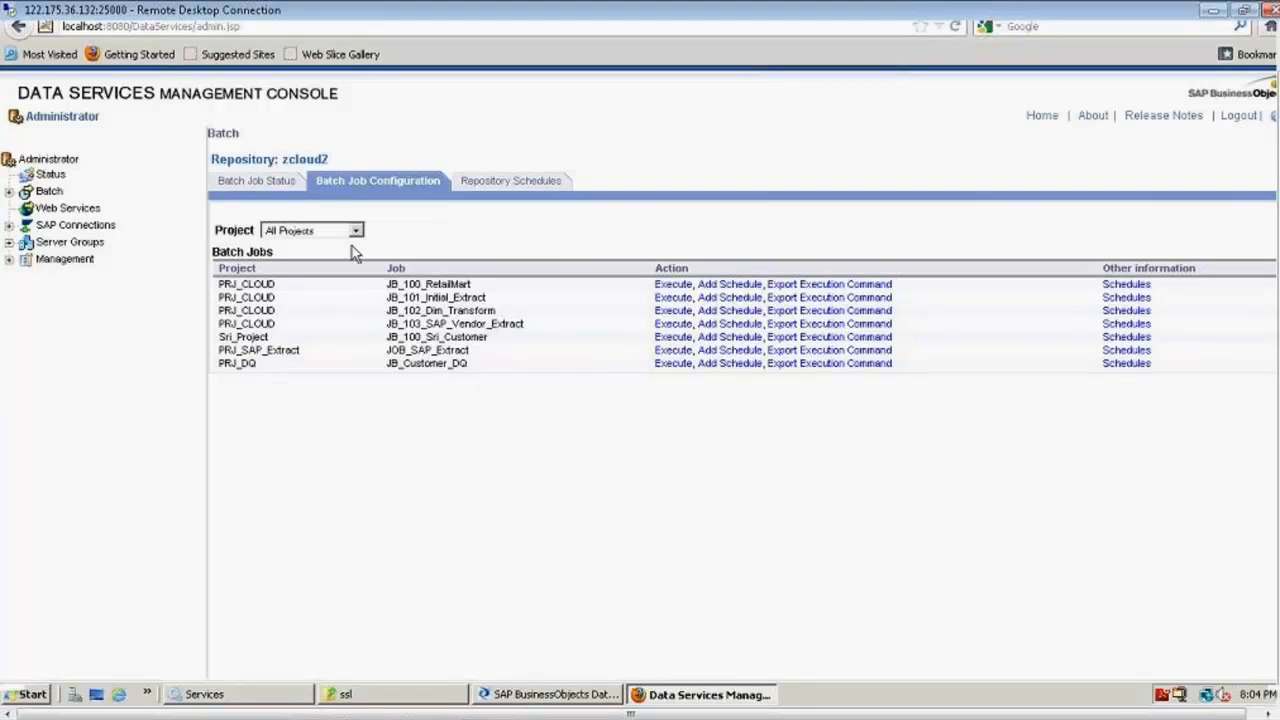
left_click(280, 190)
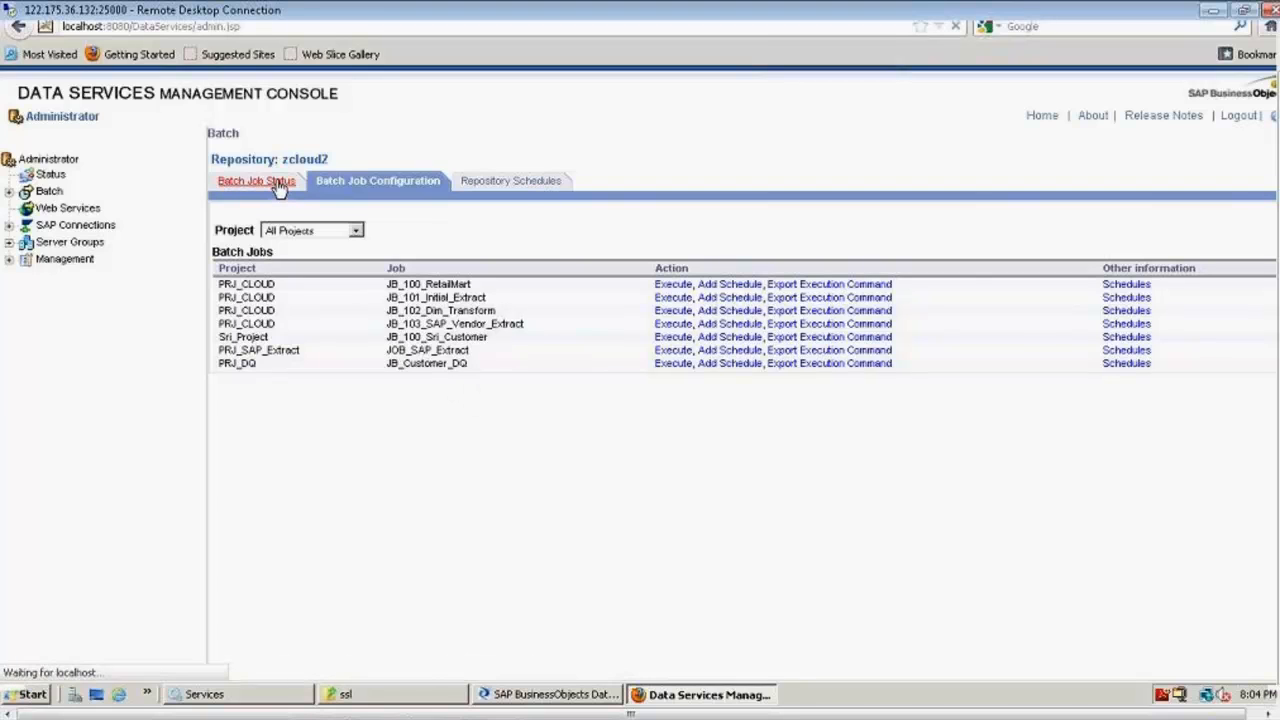
Display the zcloud2 repository schedules, and open the PRJ_CLOUD project's JB_100_RetailMart job in Data Services Designer
left_click(522, 183)
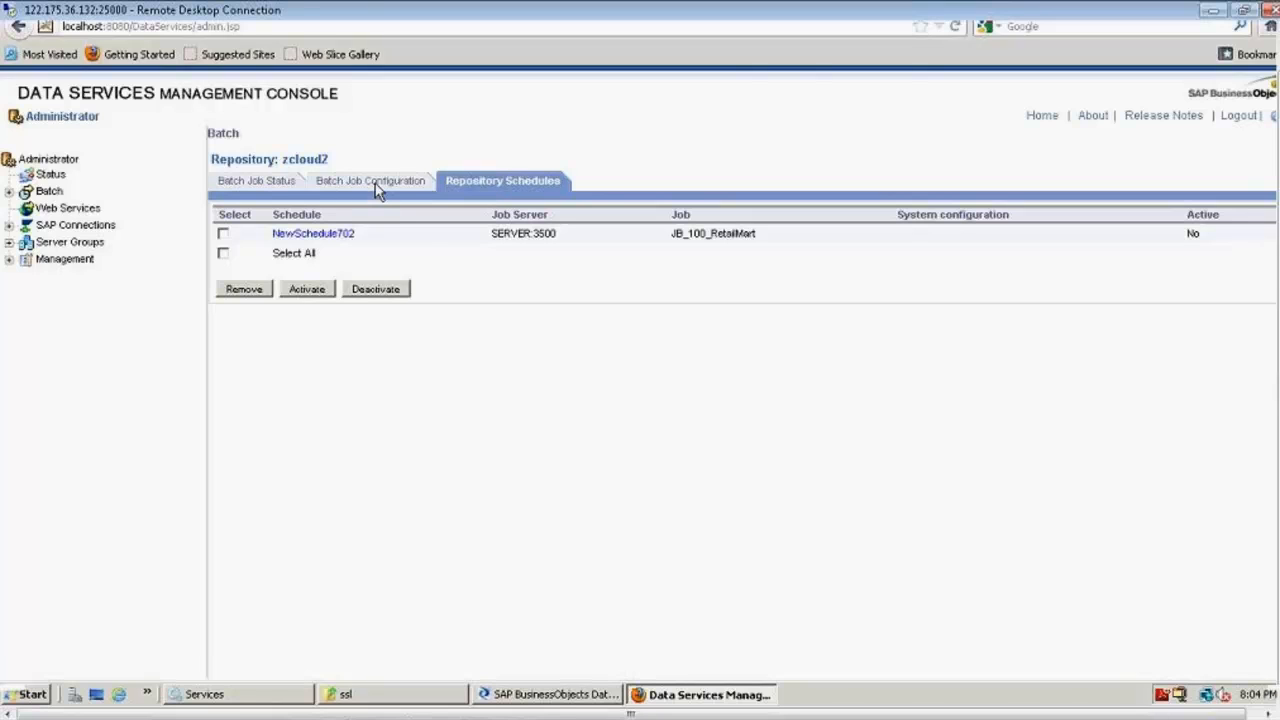
left_click(543, 694)
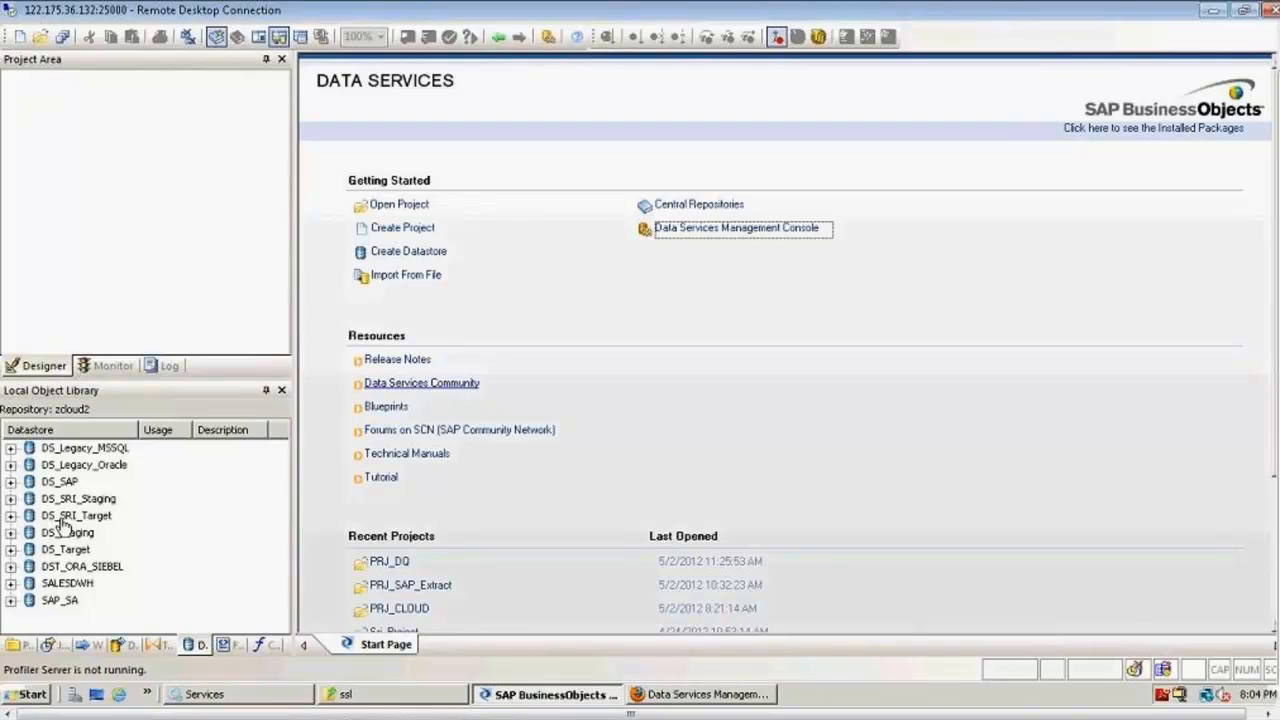
left_click(18, 645)
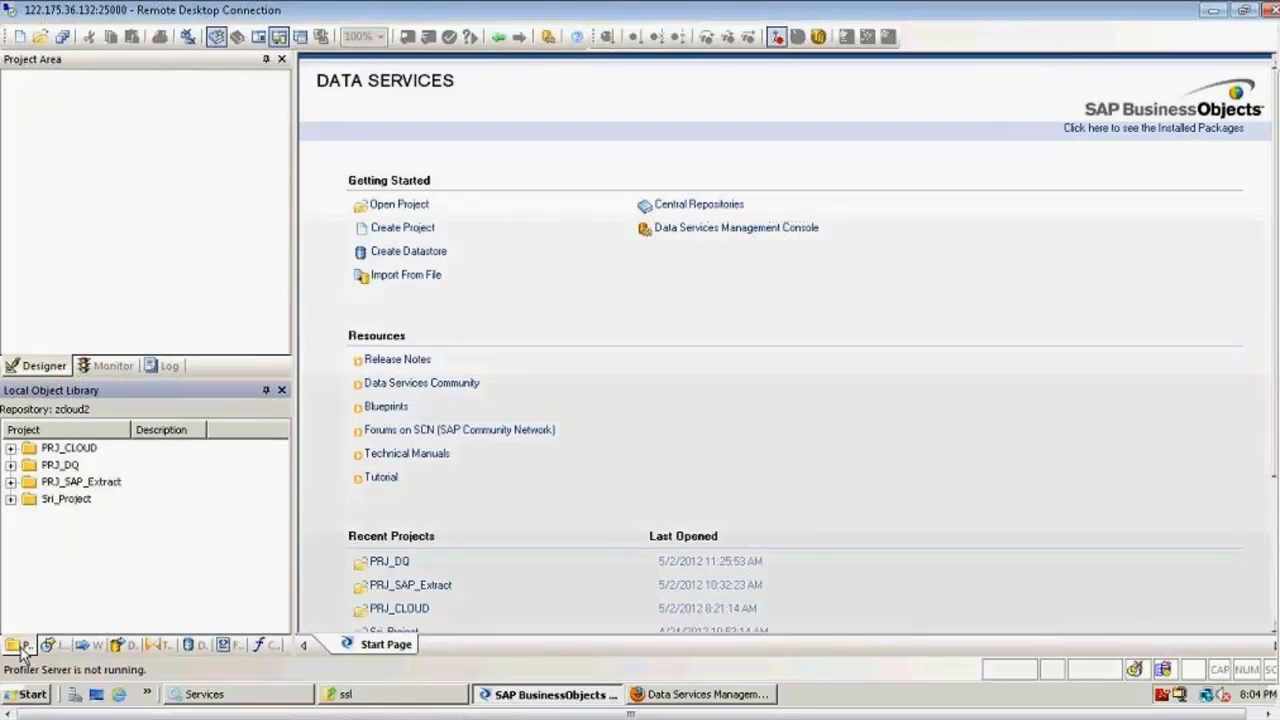
double_click(68, 448)
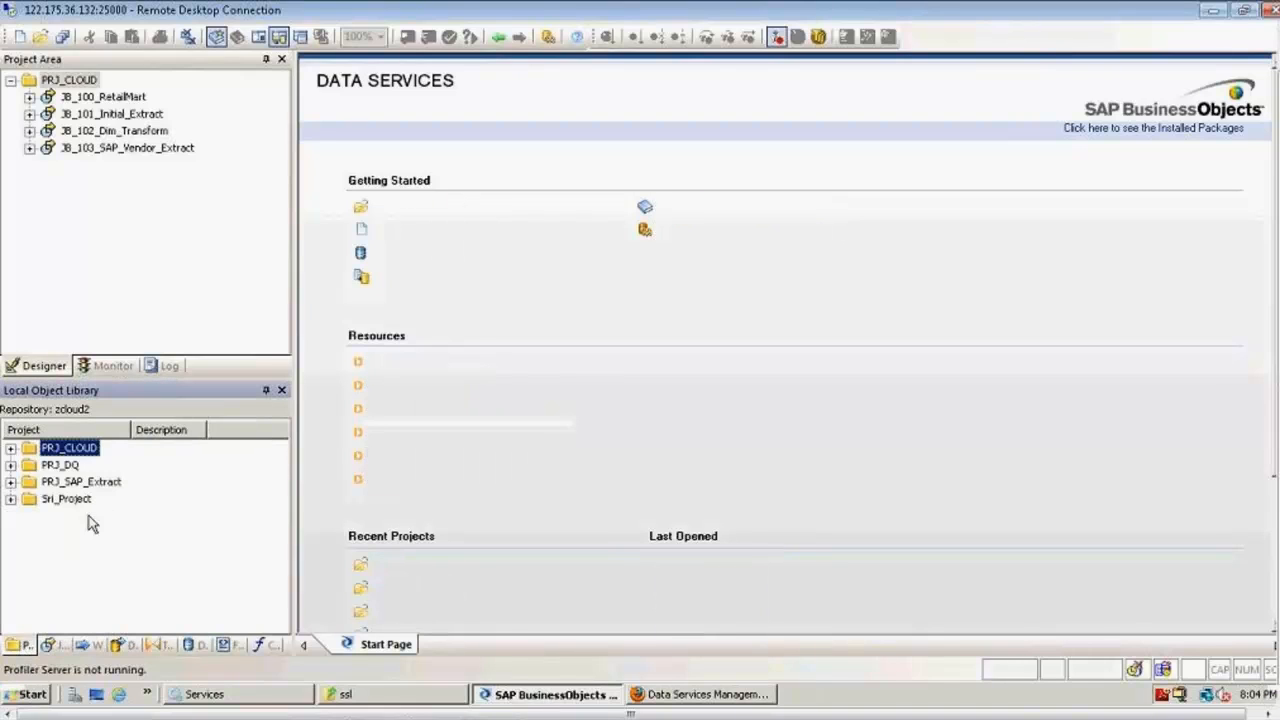
left_click(110, 96)
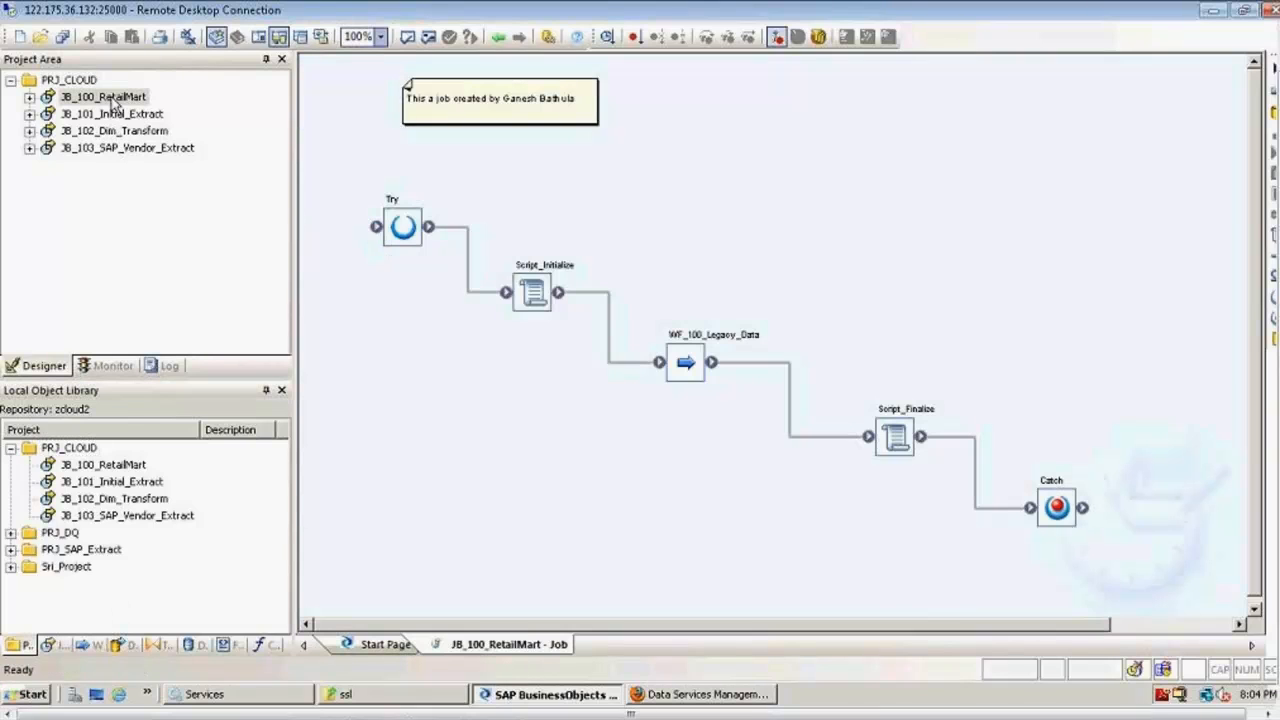
View the properties of the WF_100_Legacy_Data workflow call and close them without changes
right_click(690, 368)
left_click(690, 370)
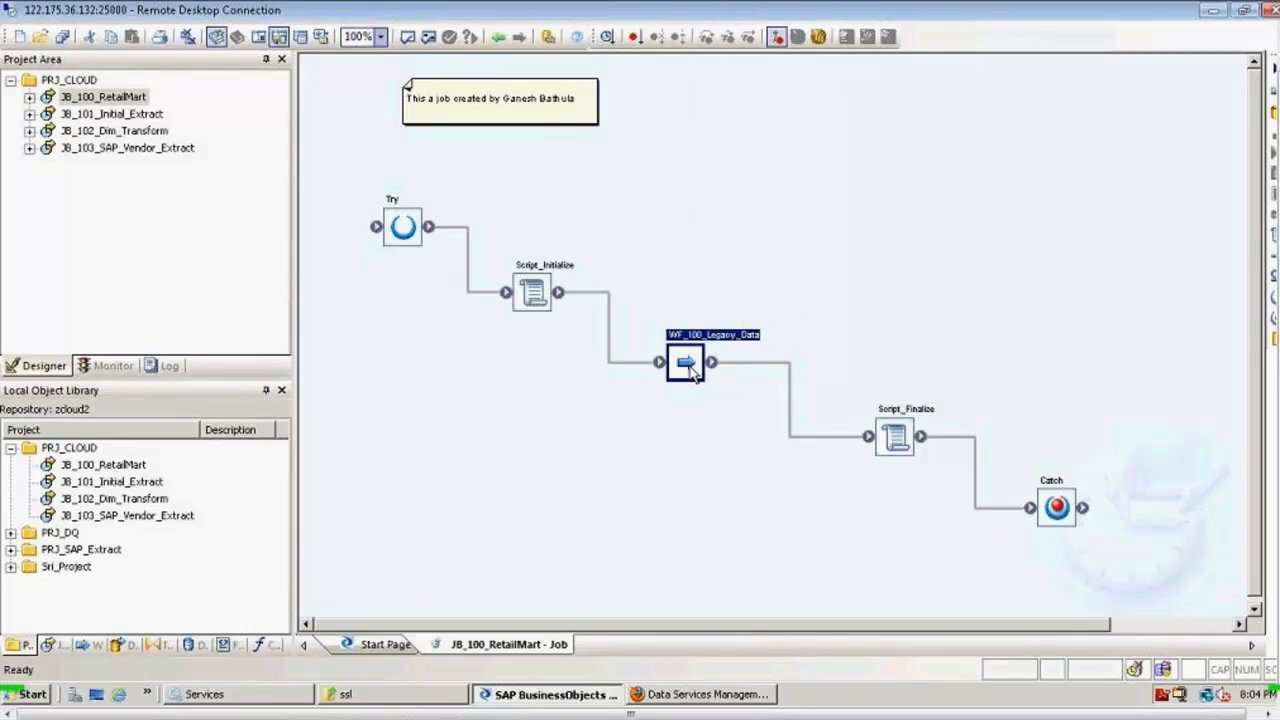
right_click(692, 372)
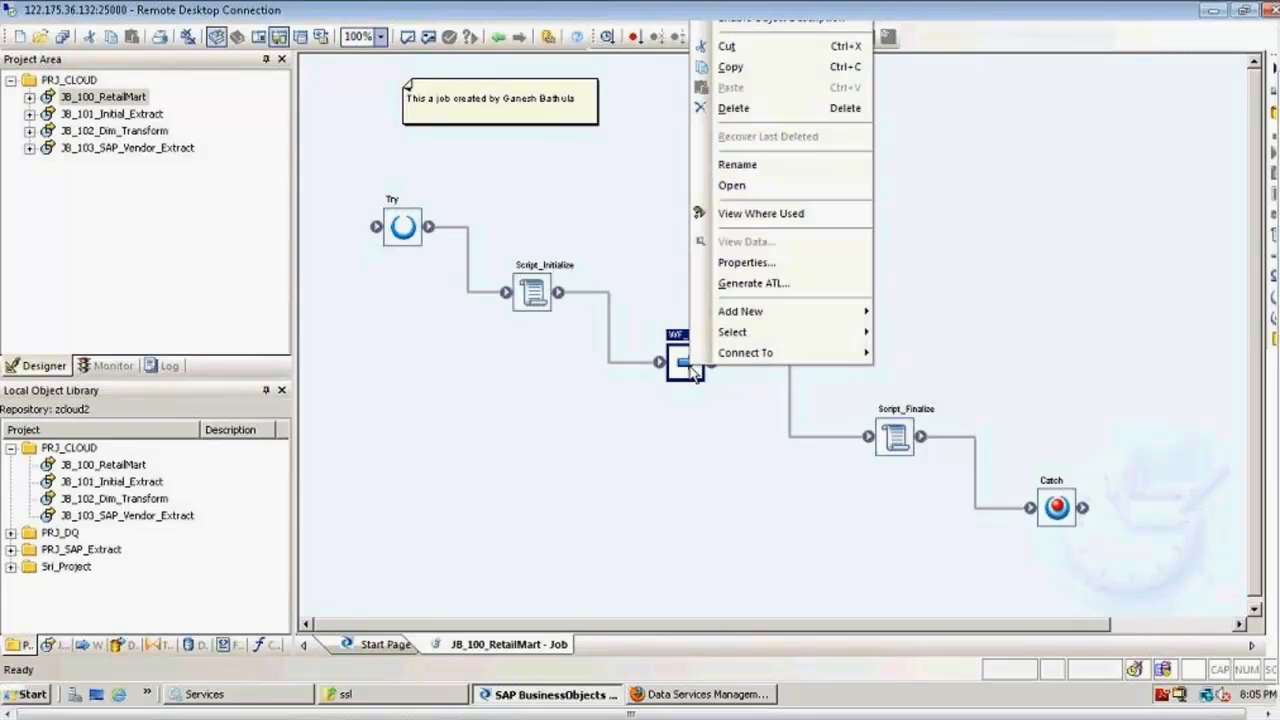
left_click(745, 263)
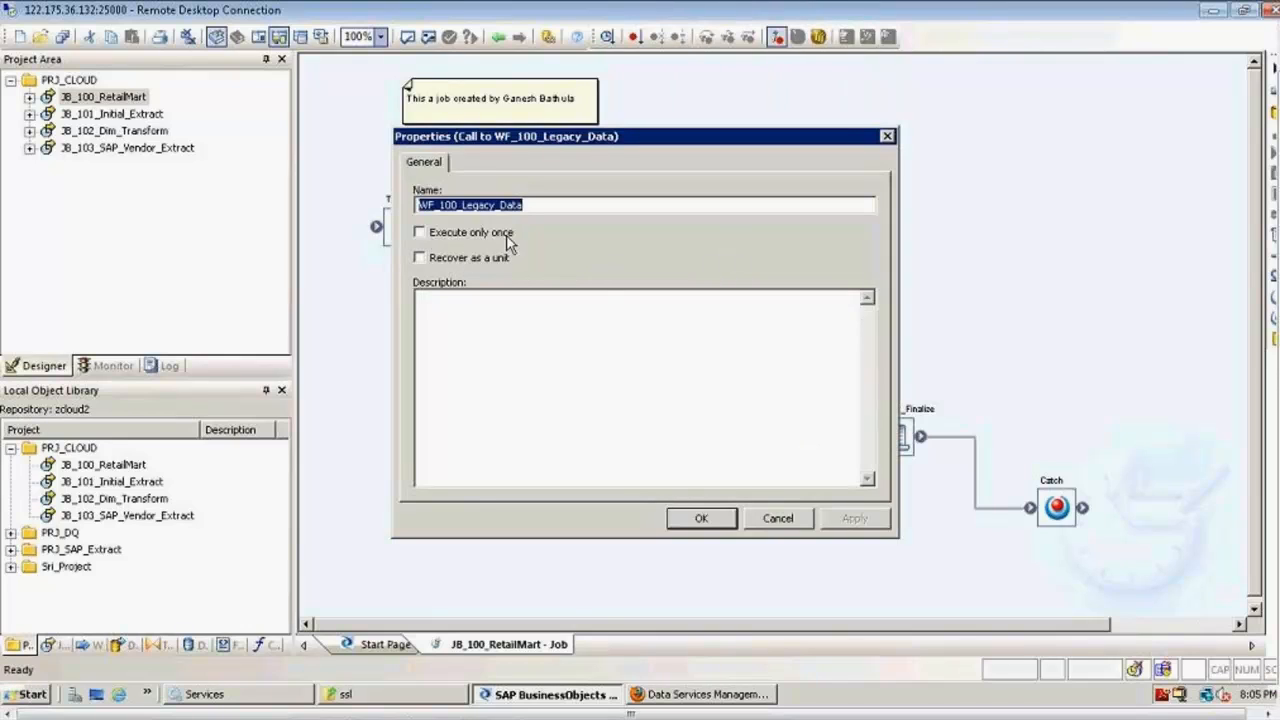
left_click(775, 518)
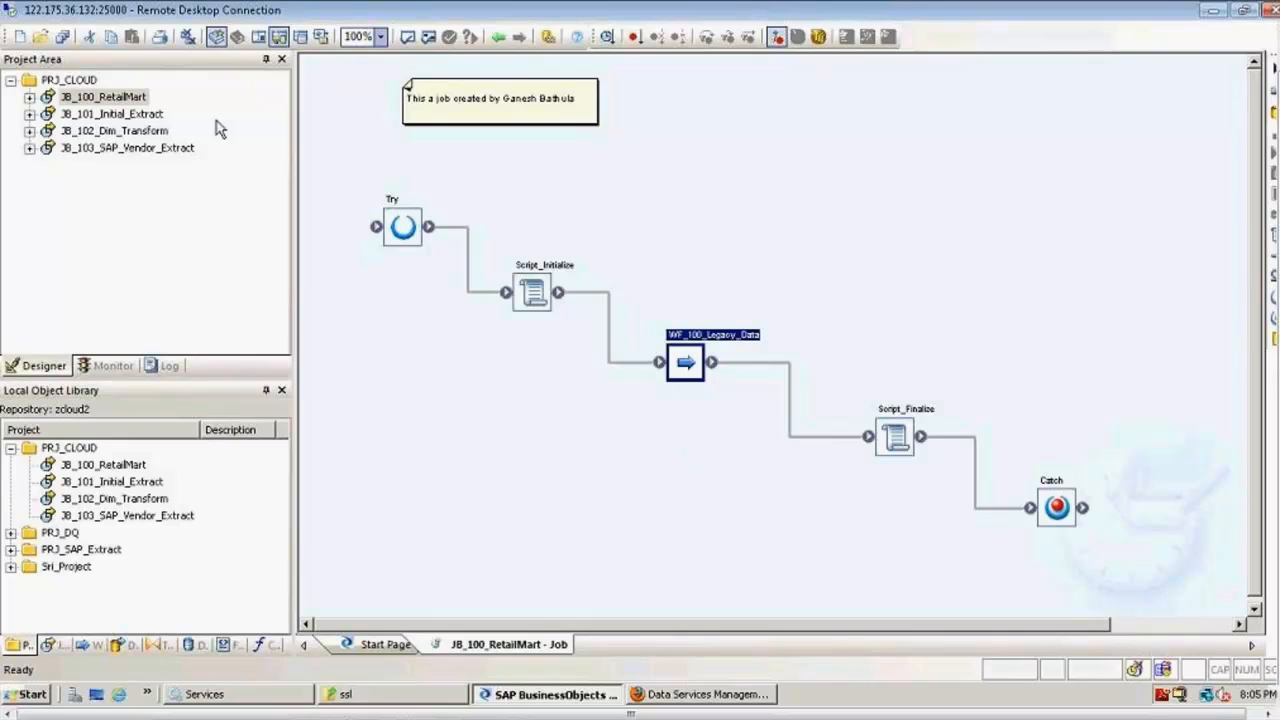
View the general properties of the JB_100_RetailMart job and close them
right_click(139, 100)
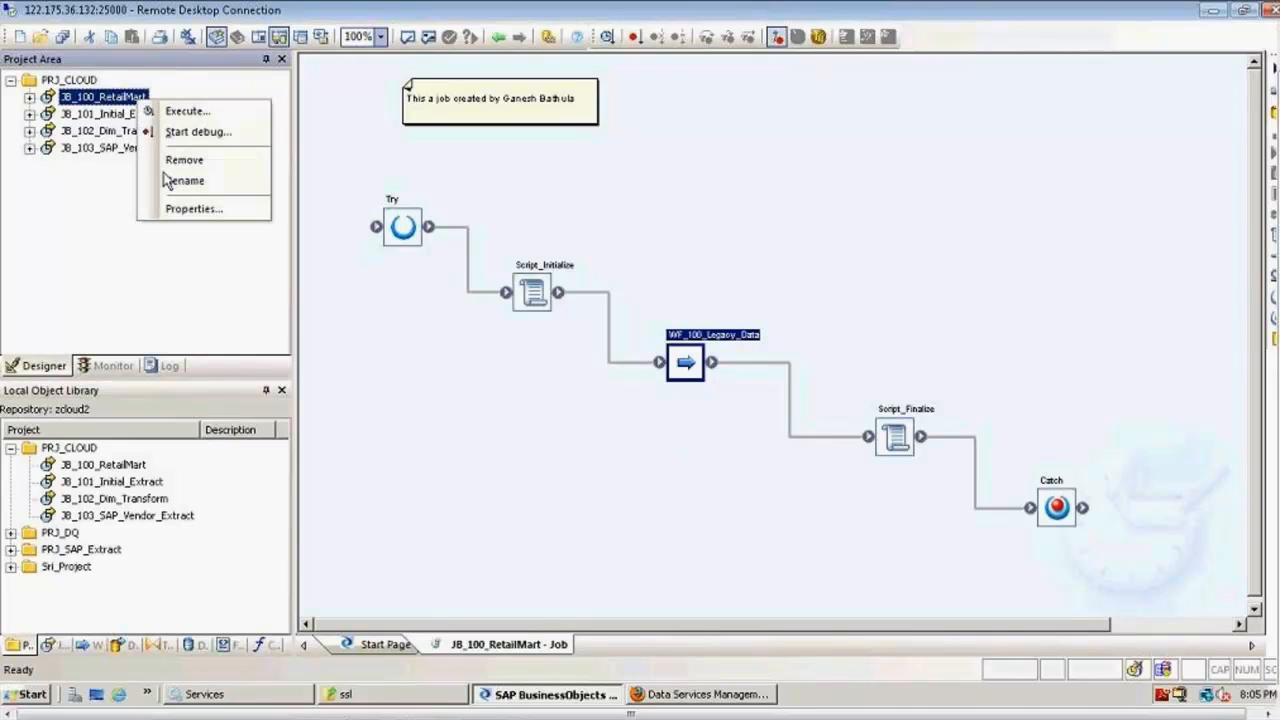
left_click(190, 209)
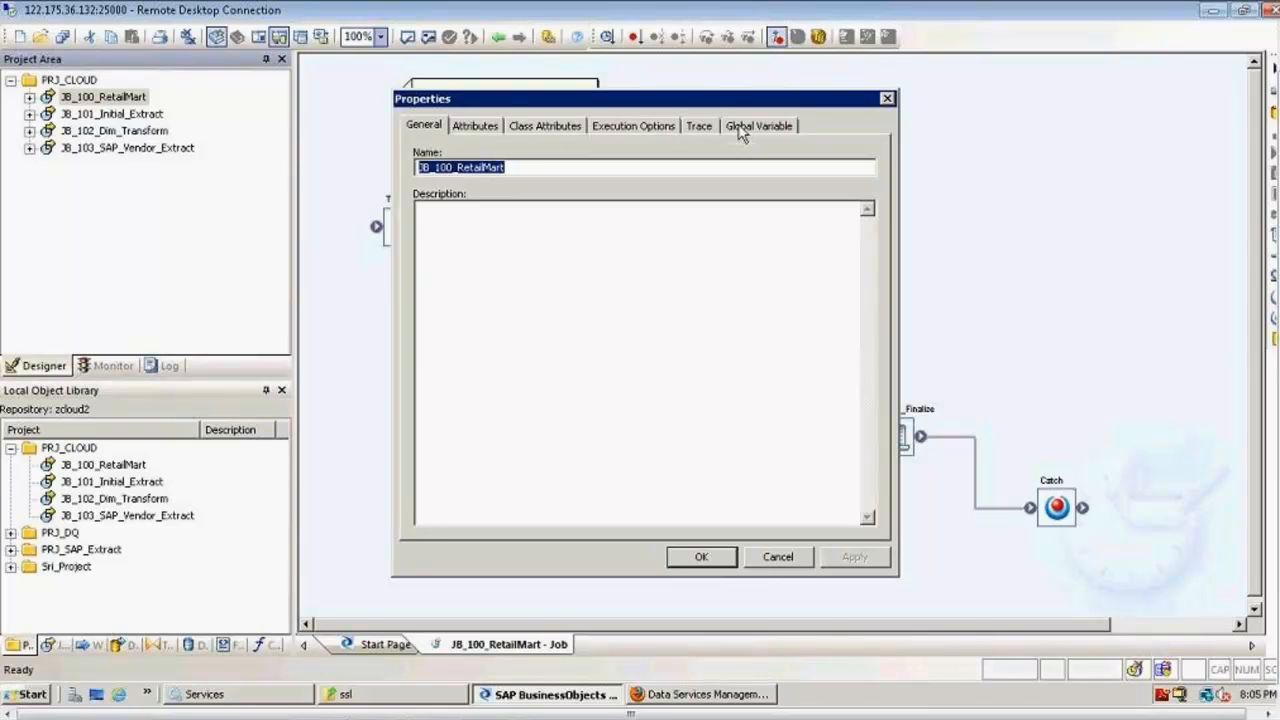
left_click(699, 556)
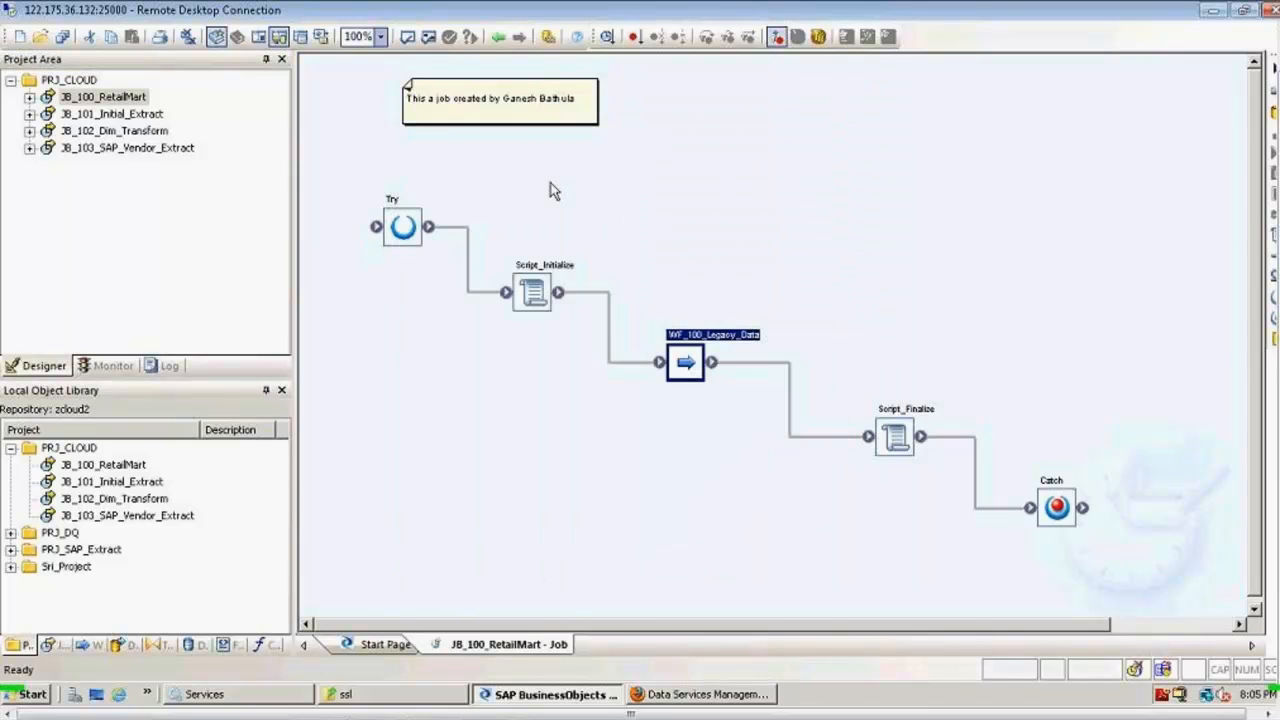
Try to execute the JB_100_RetailMart job from the project and dismiss the validation output
right_click(113, 105)
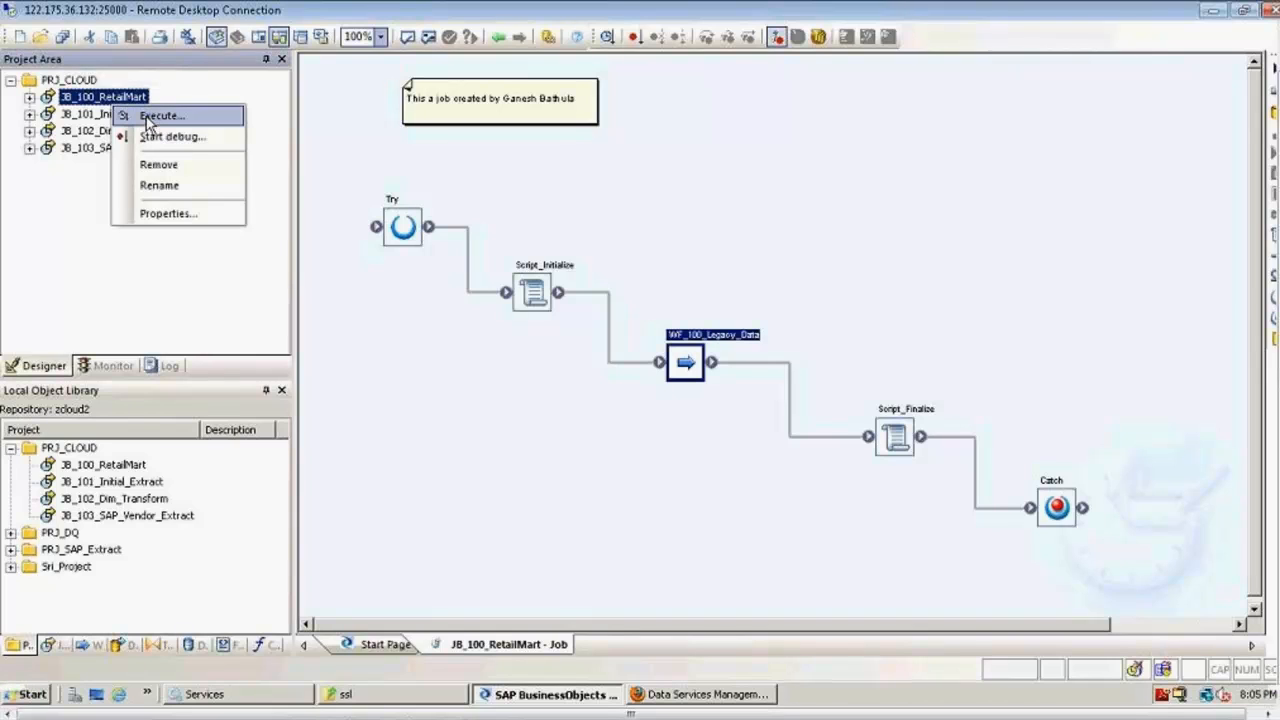
left_click(150, 116)
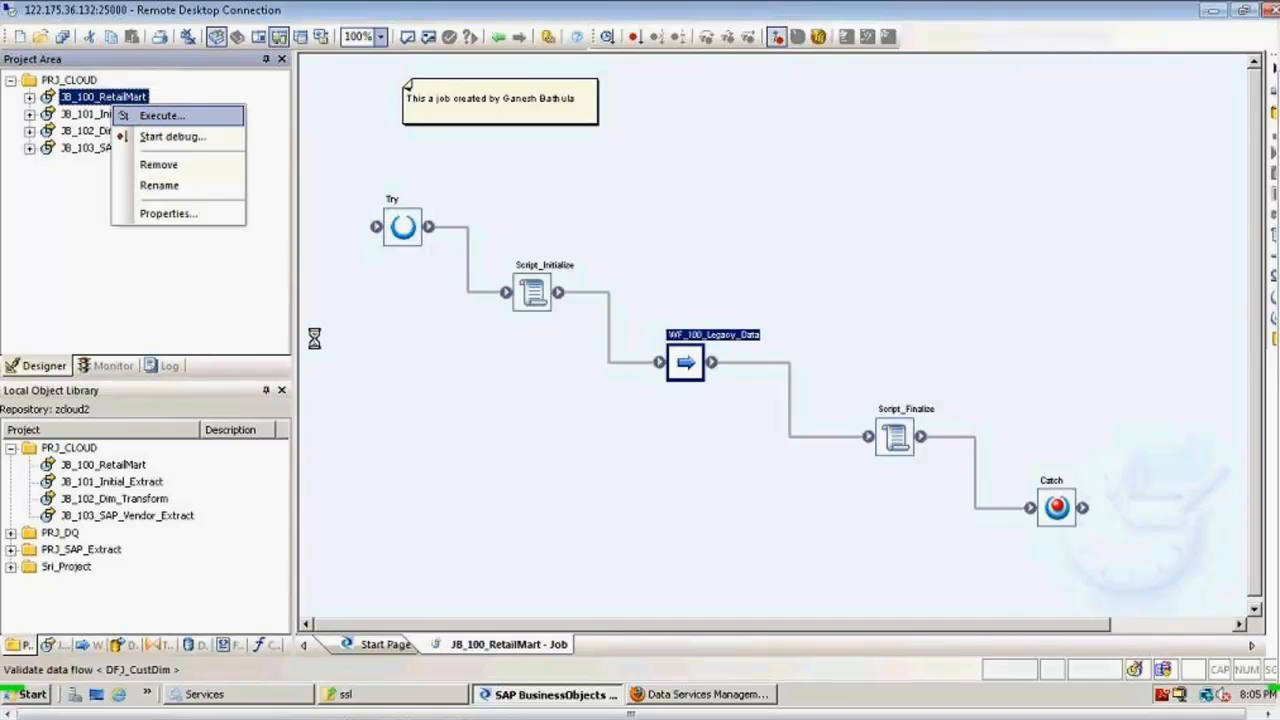
left_click(772, 380)
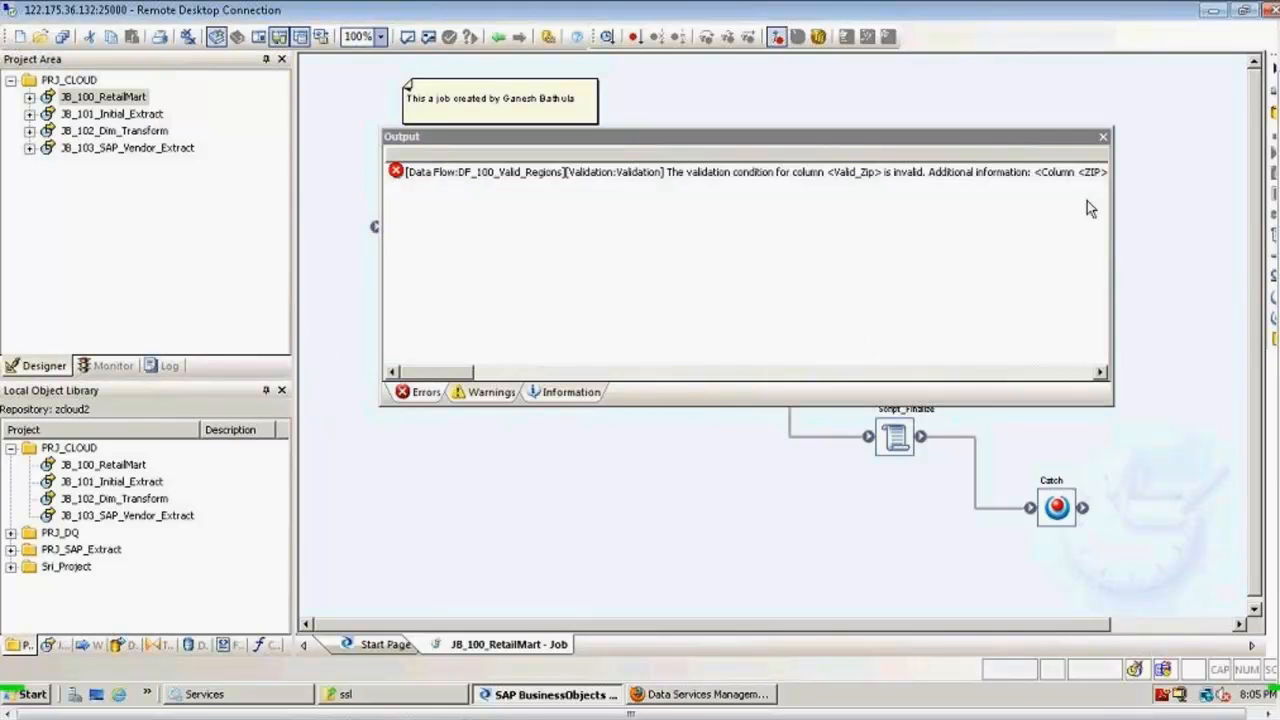
left_click(1103, 136)
mouse_move(1136, 676)
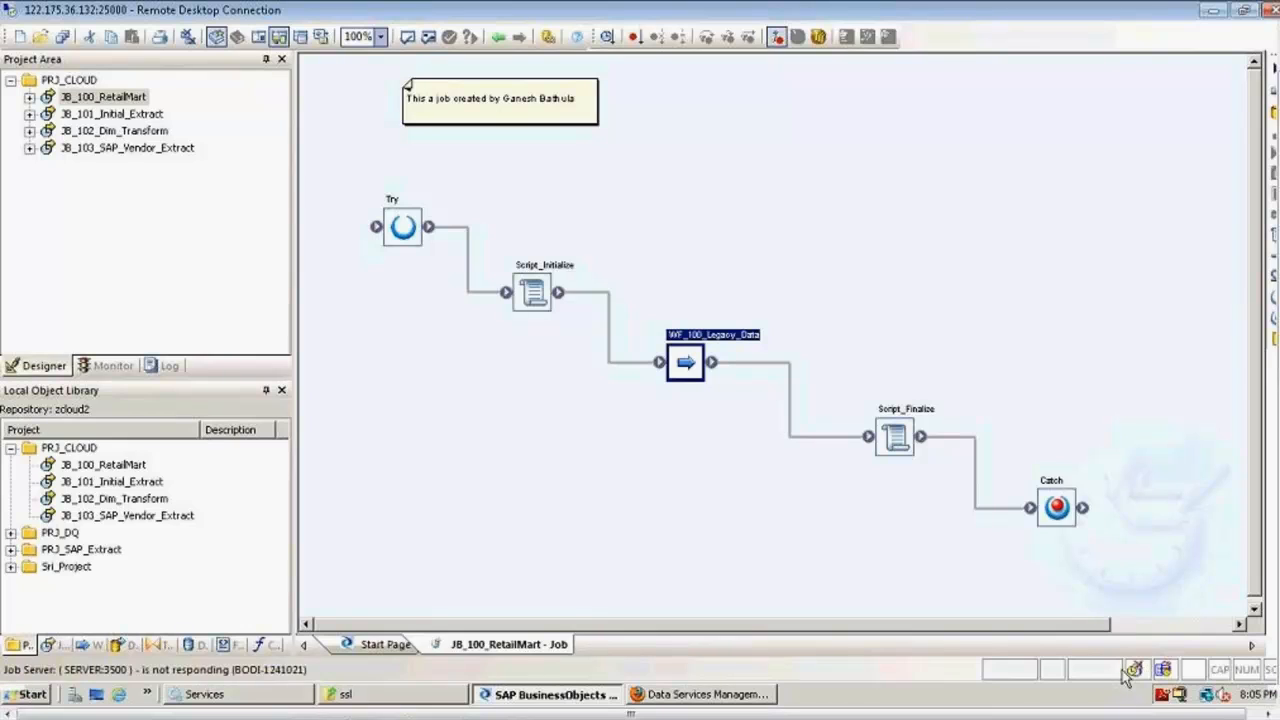
Examine the JB_100_RetailMart job's execution options, class attributes, attributes and global variables in its properties, leaving them unchanged
right_click(146, 97)
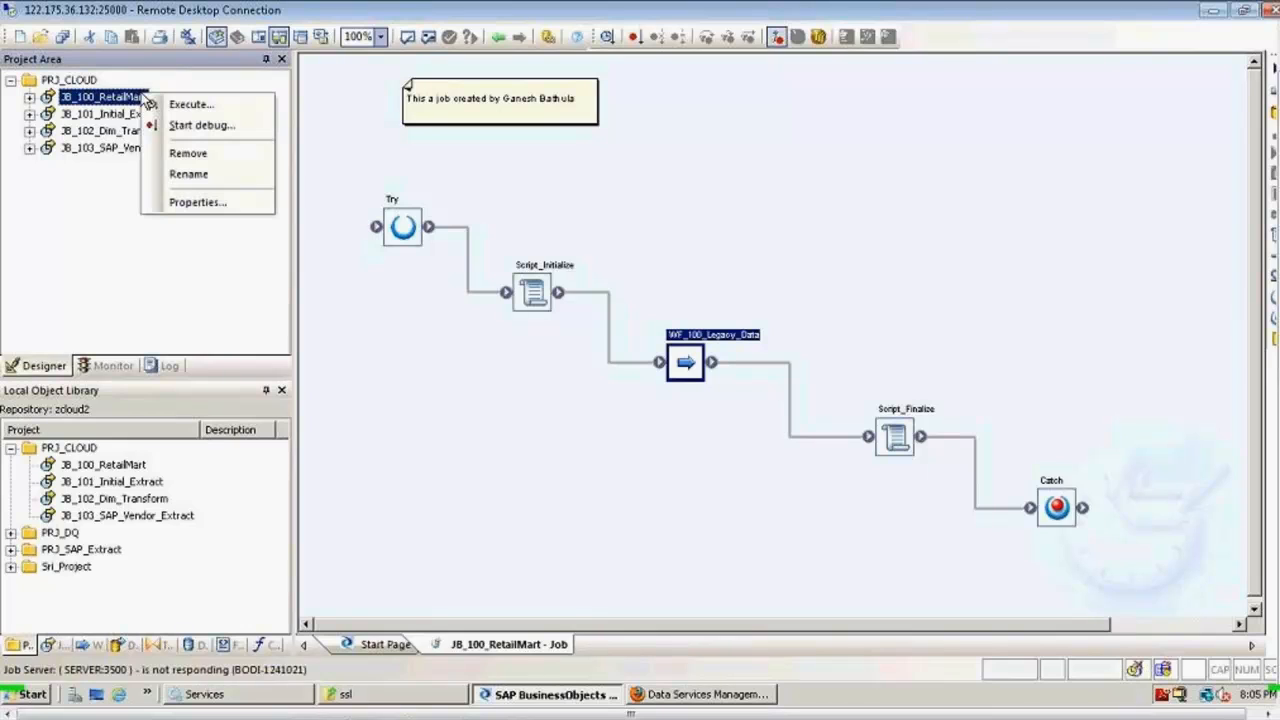
left_click(192, 202)
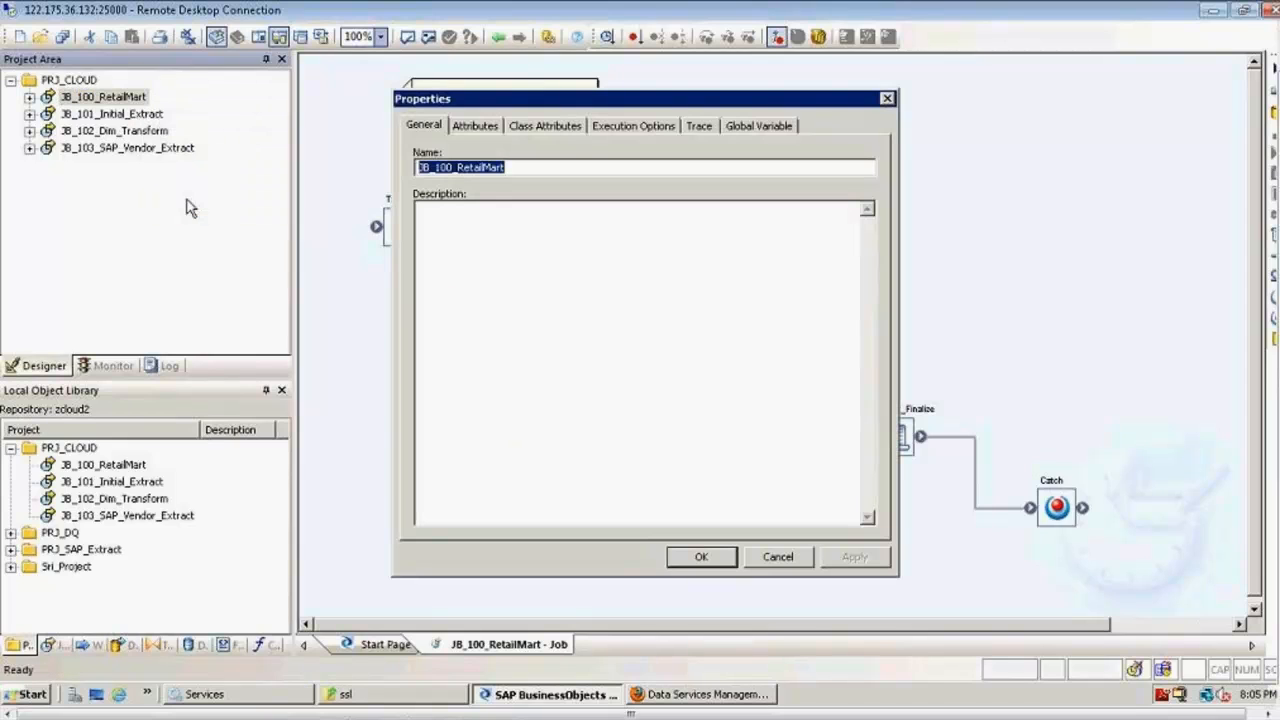
left_click(735, 128)
left_click(650, 131)
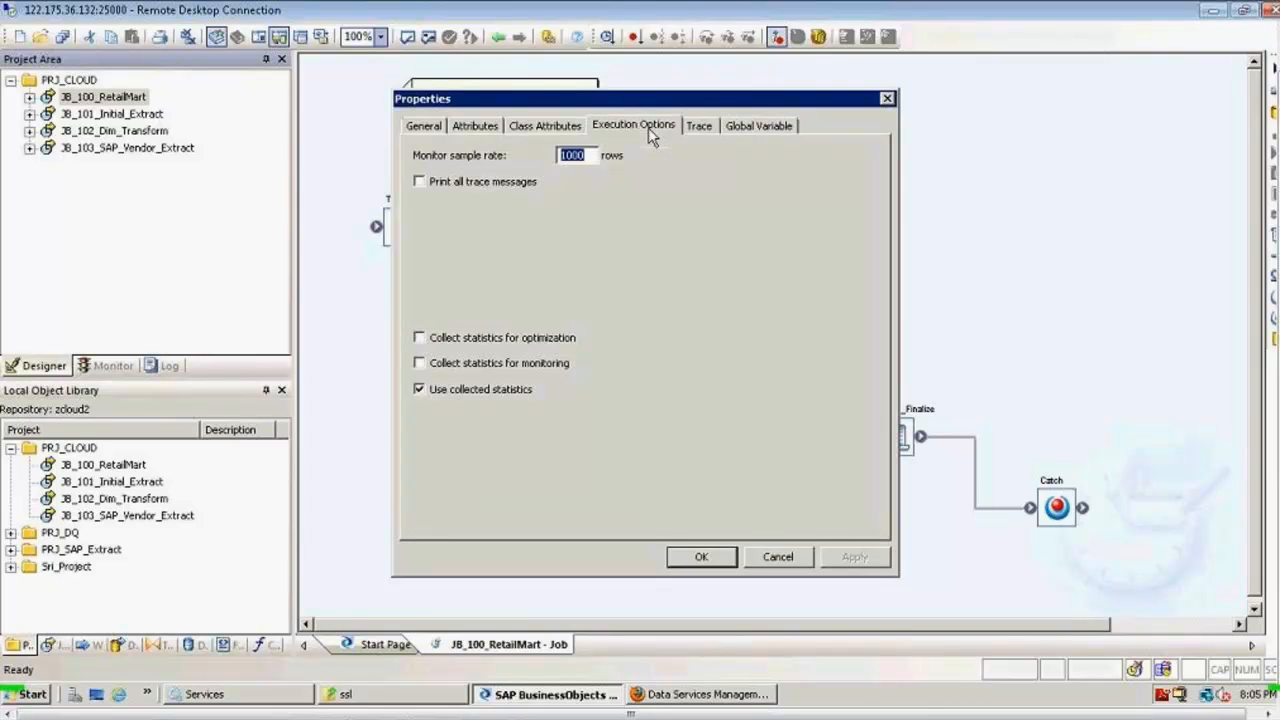
left_click(527, 132)
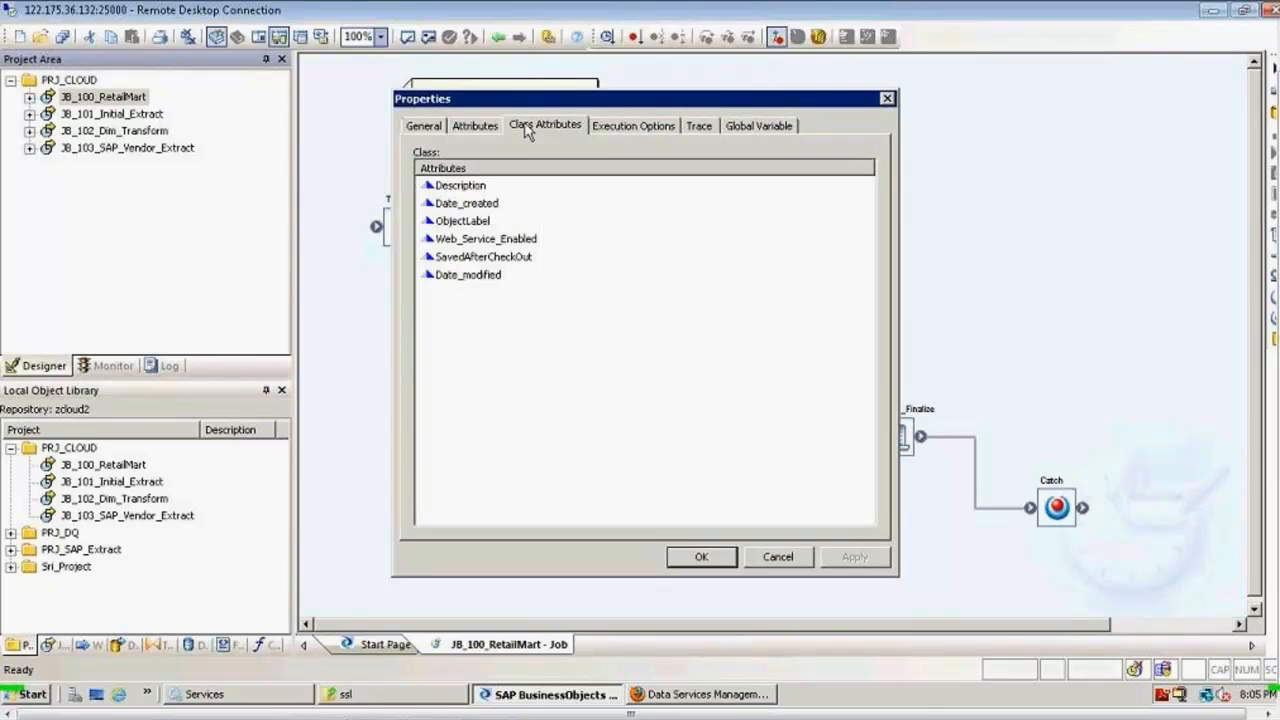
left_click(496, 125)
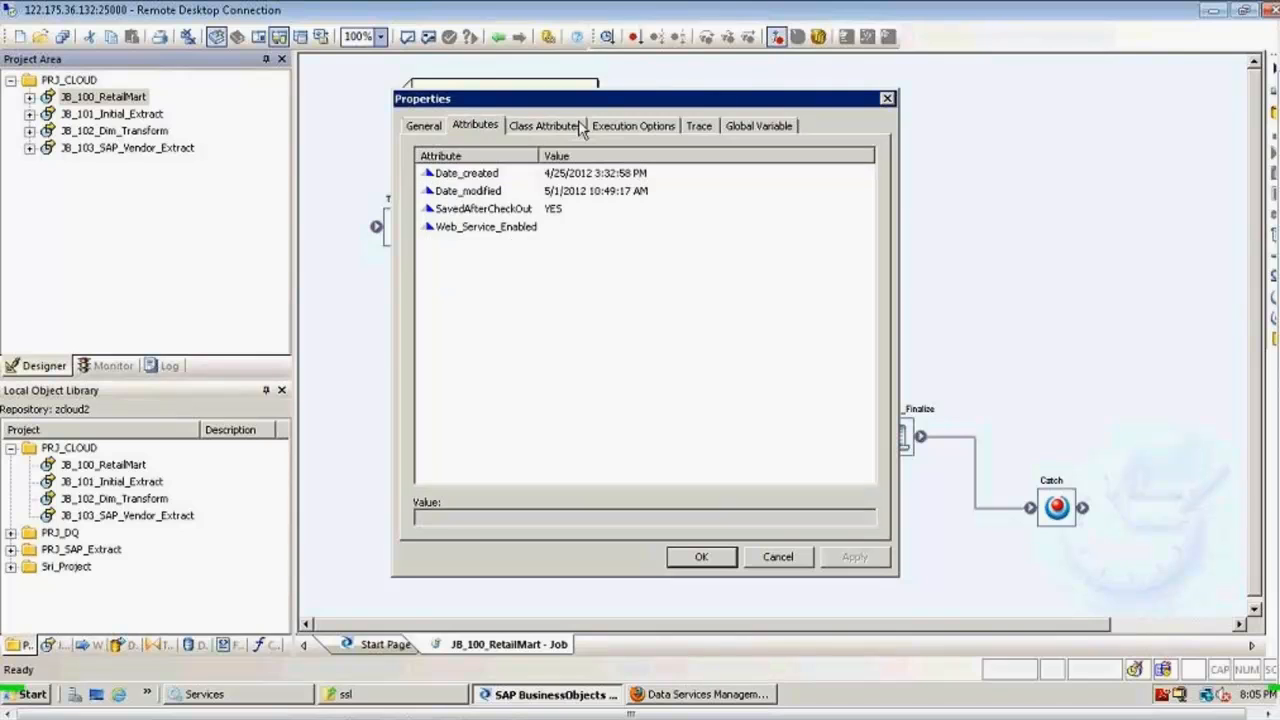
left_click(741, 127)
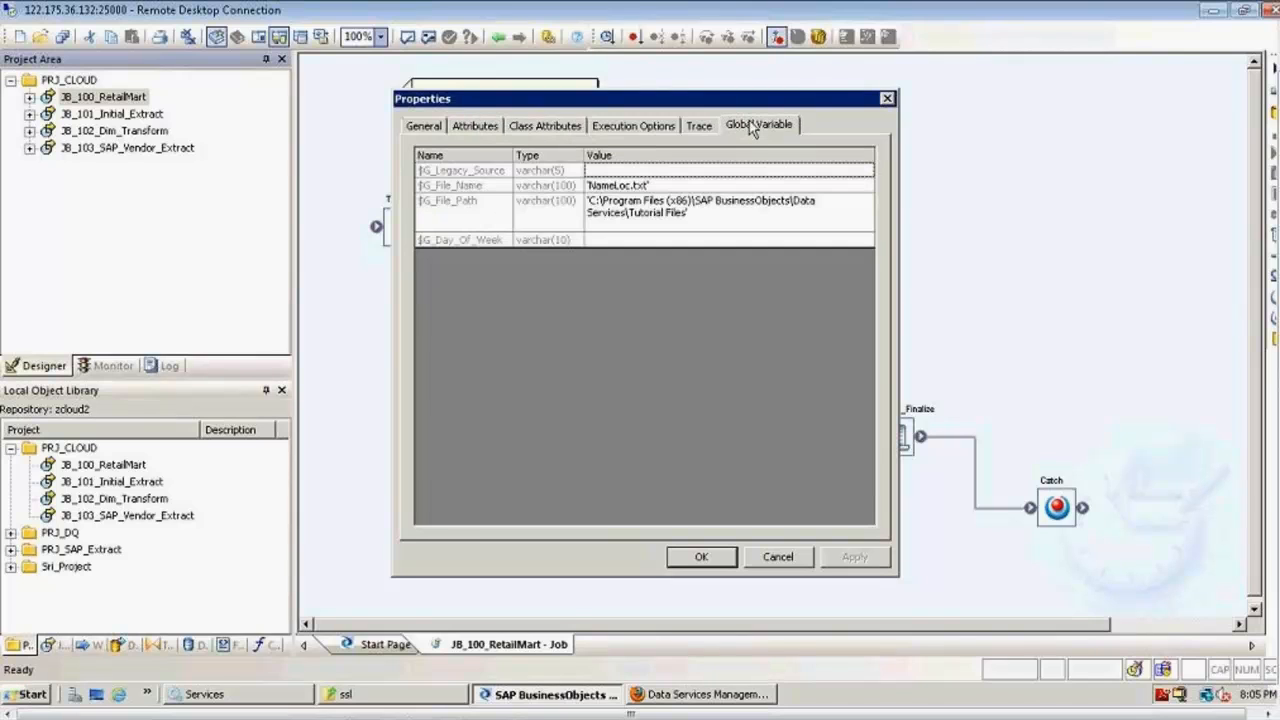
left_click(887, 98)
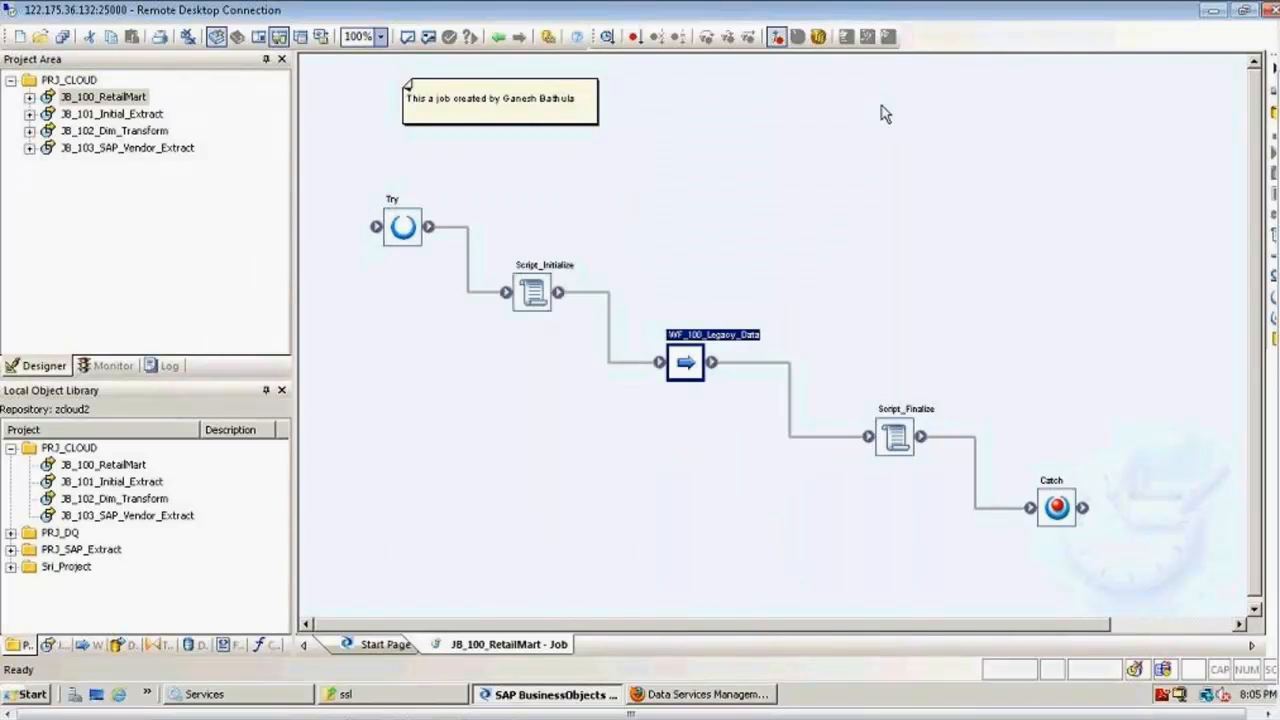
Switch to the Data Services Management Console and view zcloud2's batch job configuration and repository schedules
left_click(712, 696)
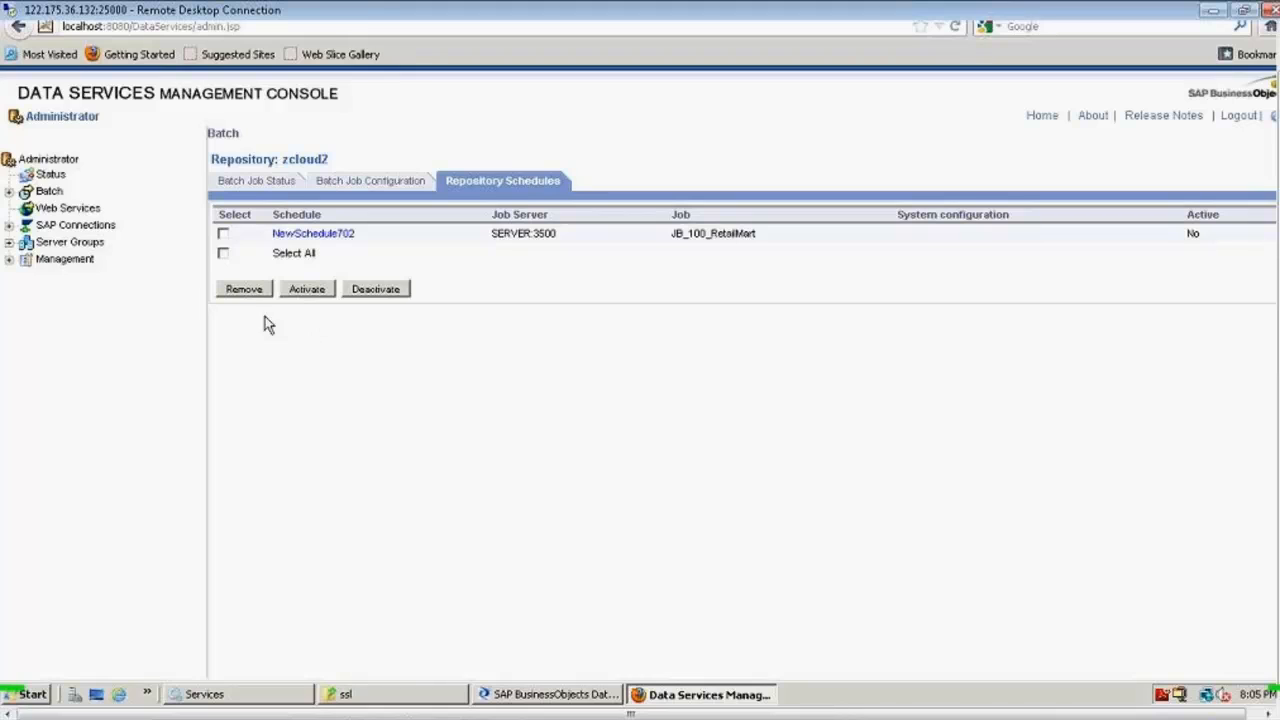
left_click(223, 234)
left_click(334, 186)
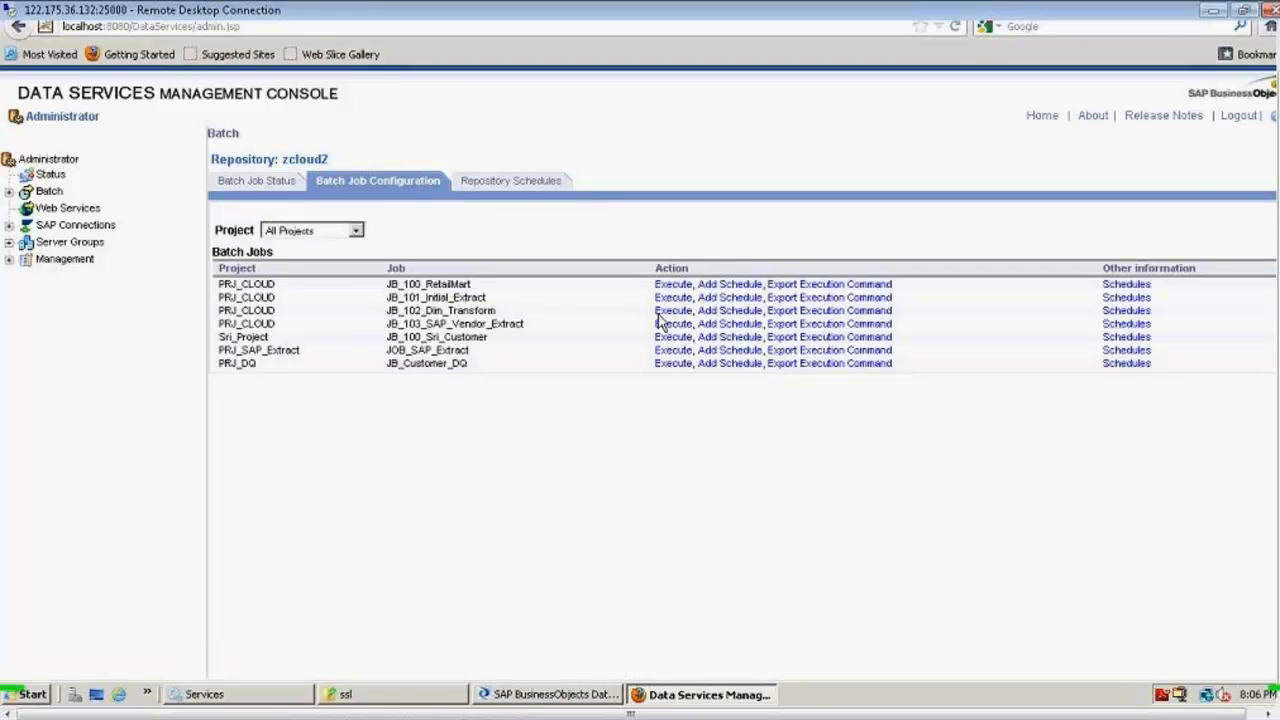
left_click(510, 181)
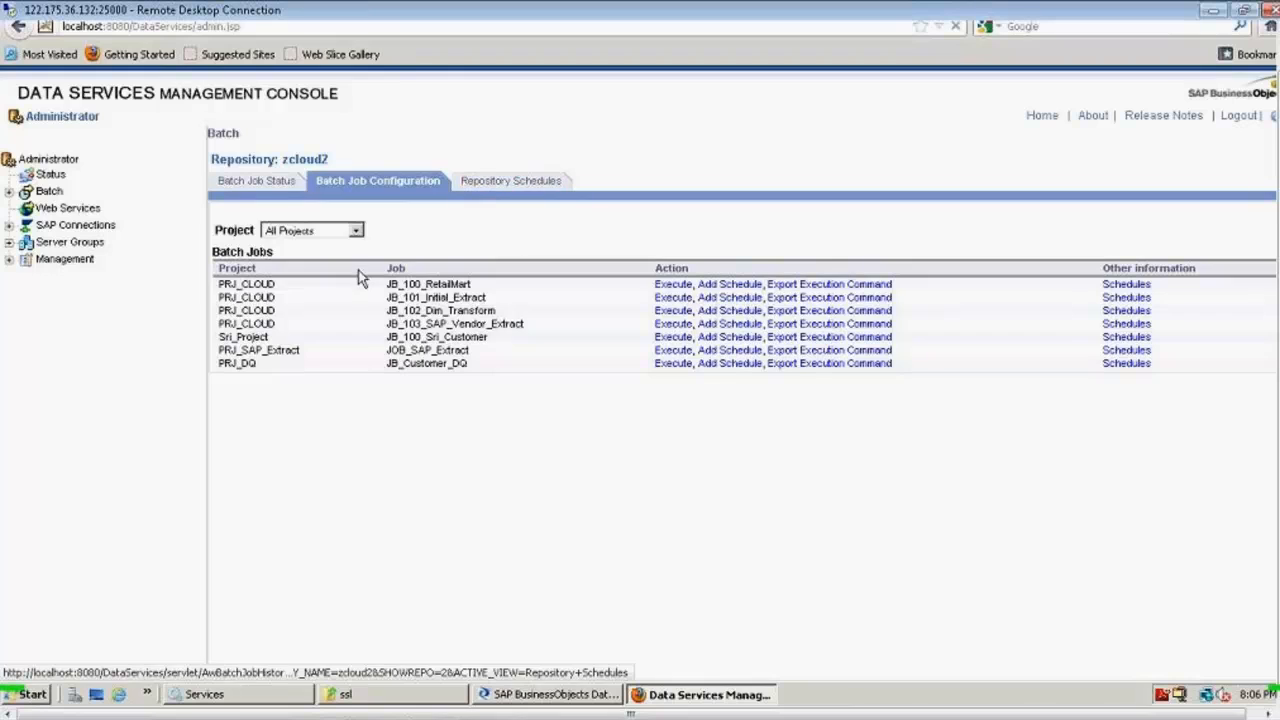
Open the NewSchedule702 schedule, examine its days, time and execution parameters, and return to the batch overview
left_click(322, 234)
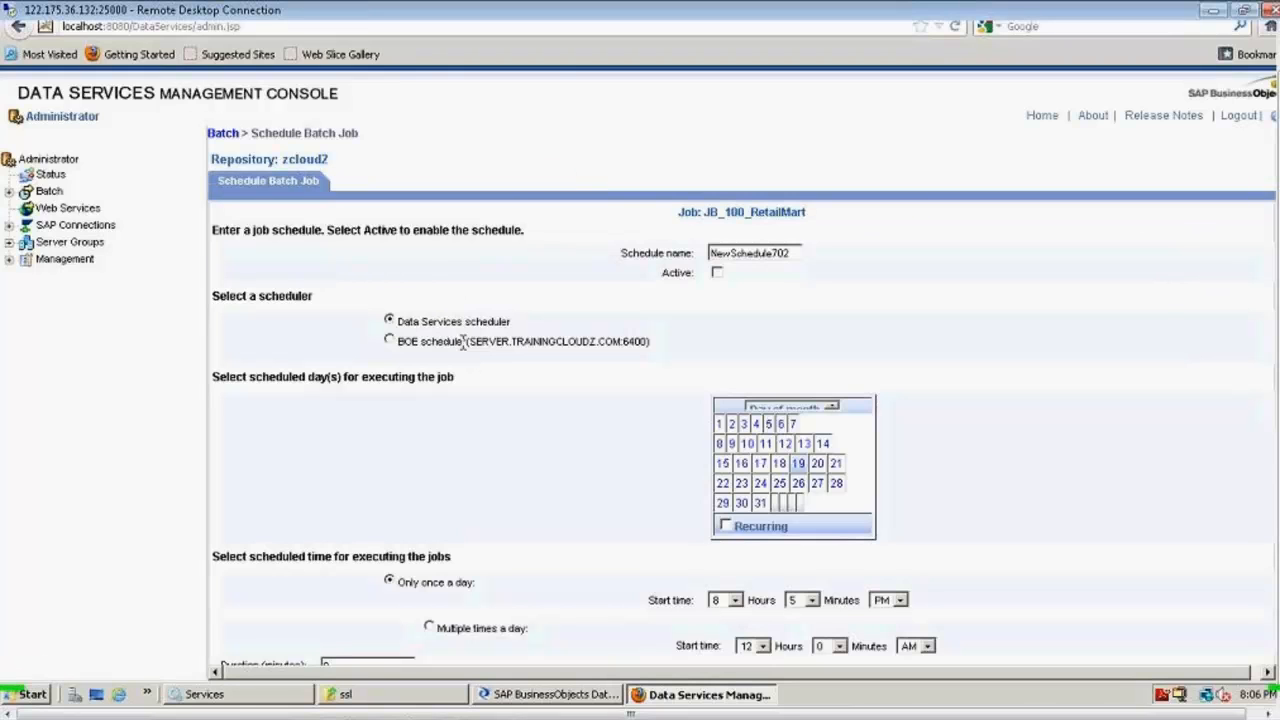
scroll(462, 341, "down", 2)
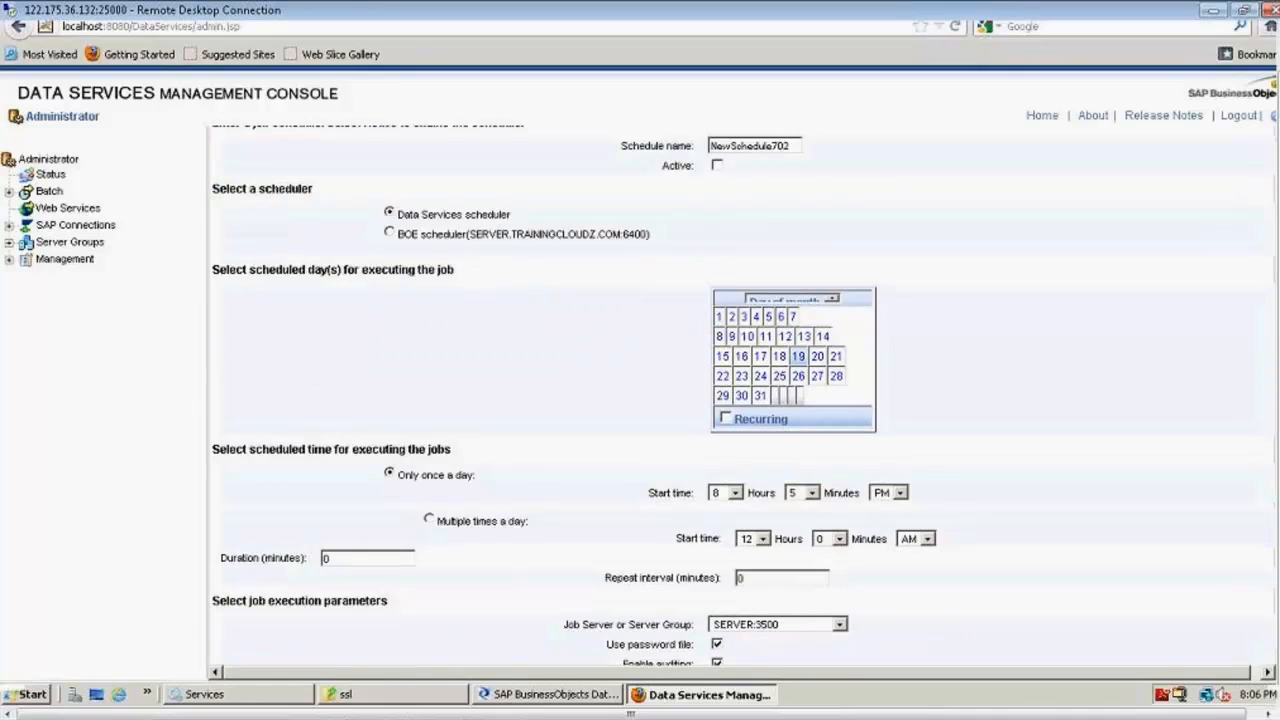
scroll(463, 350, "down", 2)
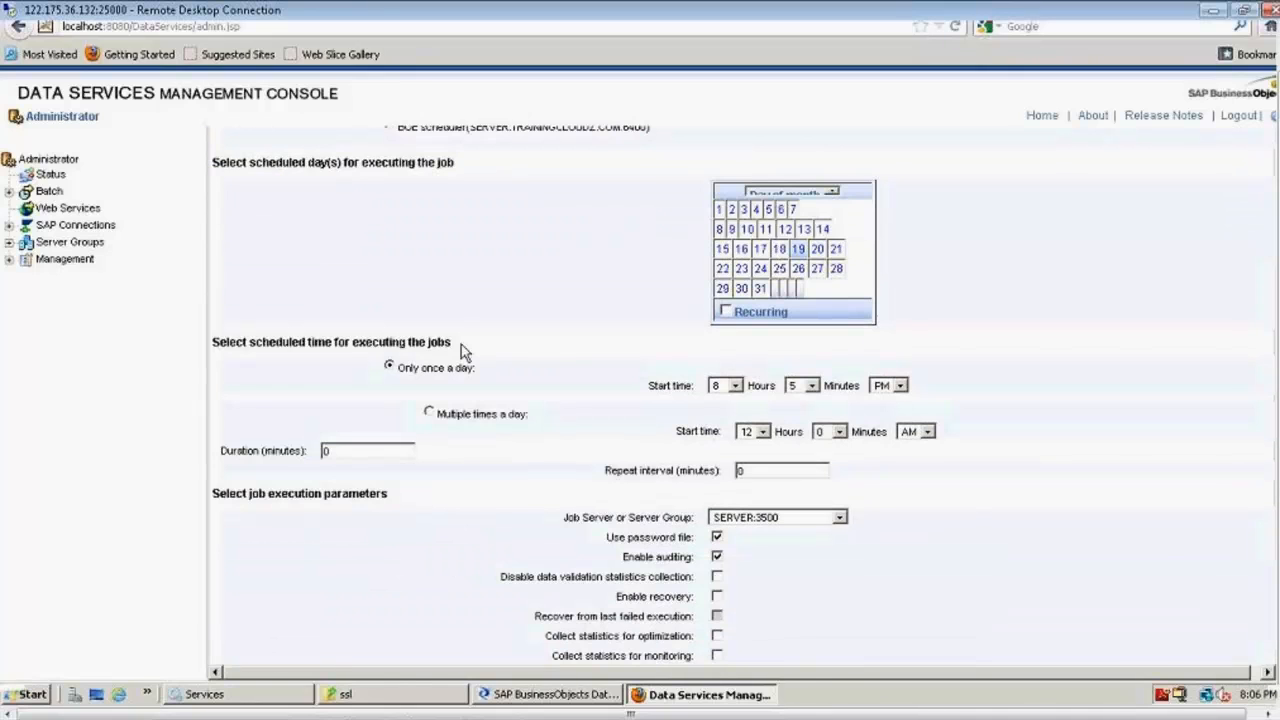
scroll(463, 350, "down", 2)
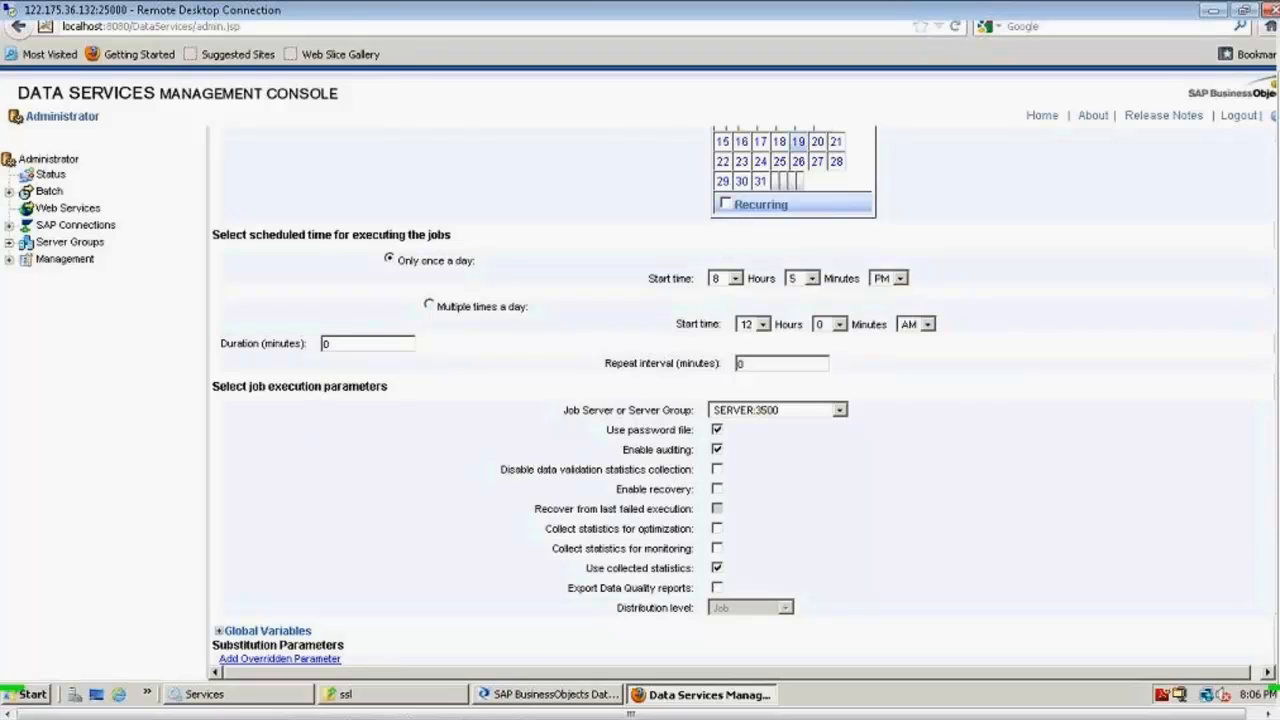
scroll(463, 350, "down", 2)
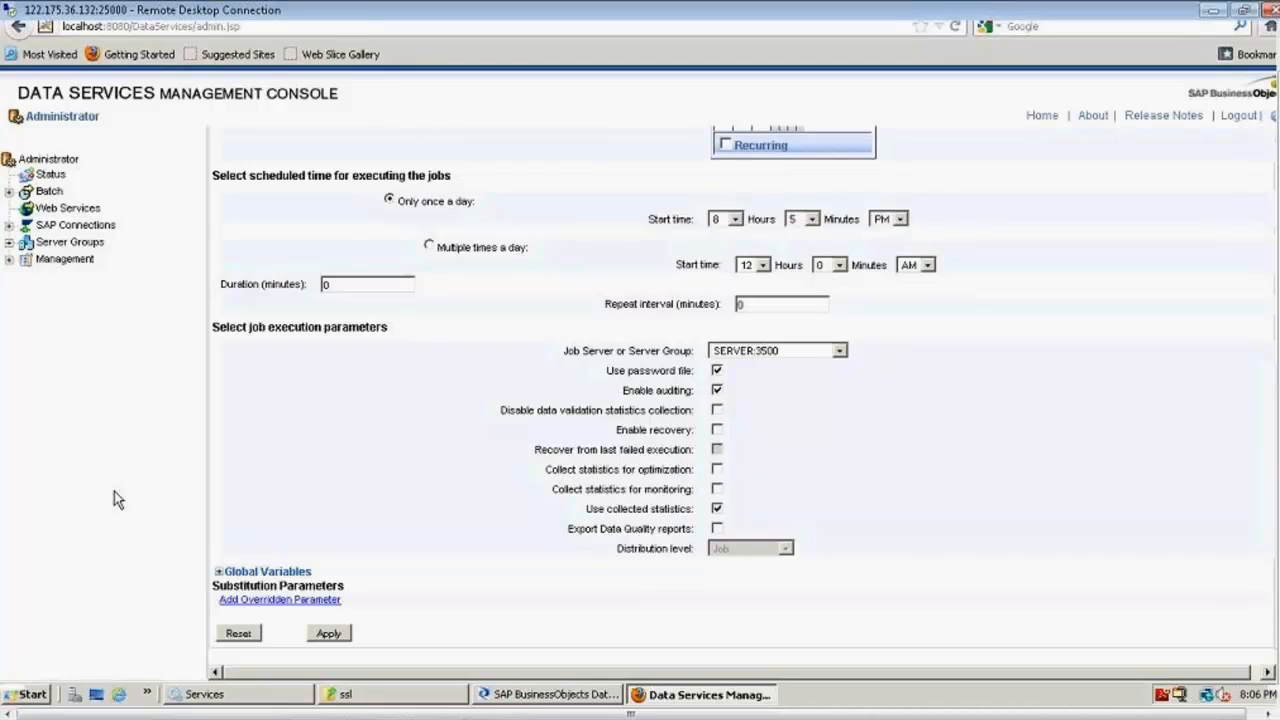
key("Page_Up")
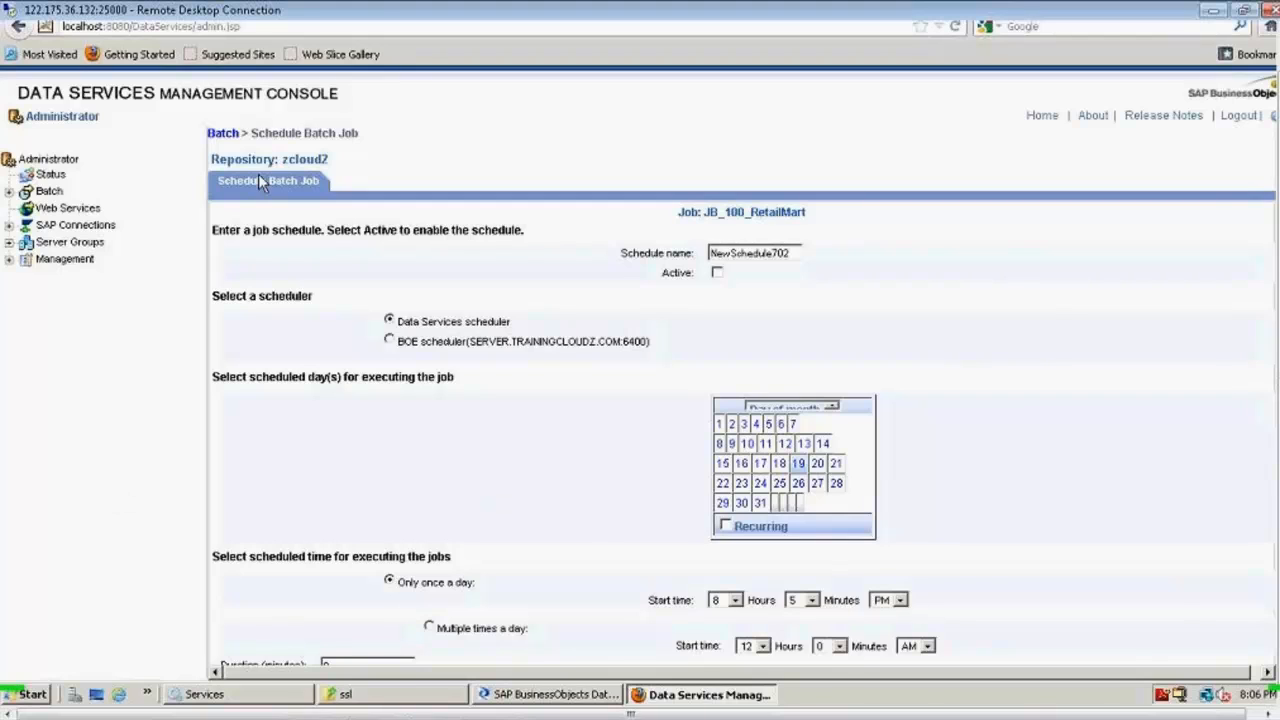
left_click(226, 136)
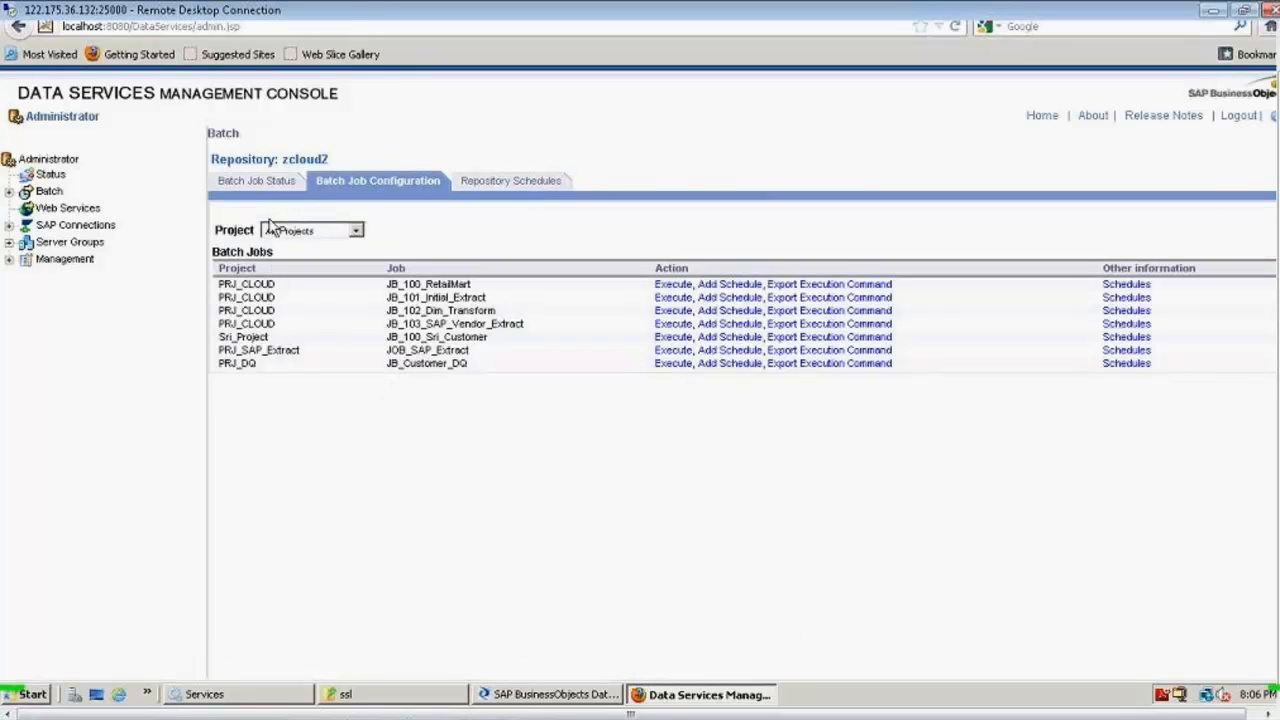
Try to export the JB_100_RetailMart job's execution command with C:\ added before the file name, checking the ssl folder beforehand
left_click(785, 288)
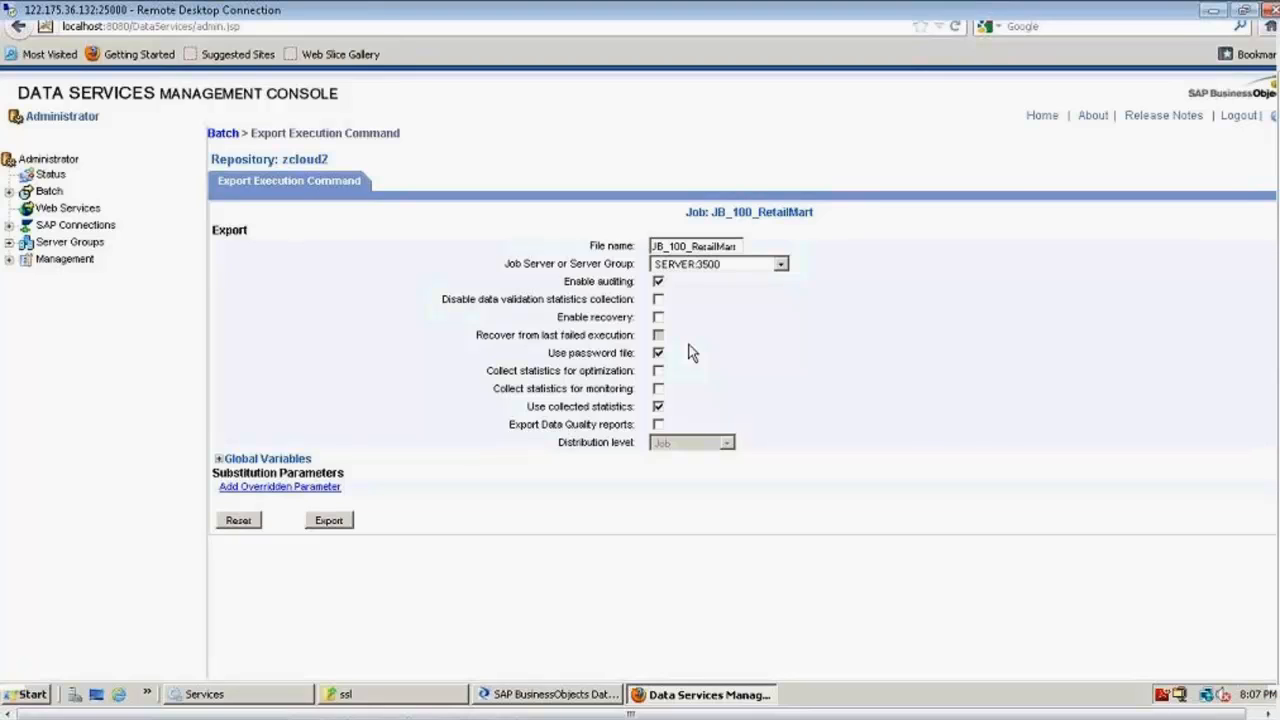
type("C:\\")
left_click(370, 697)
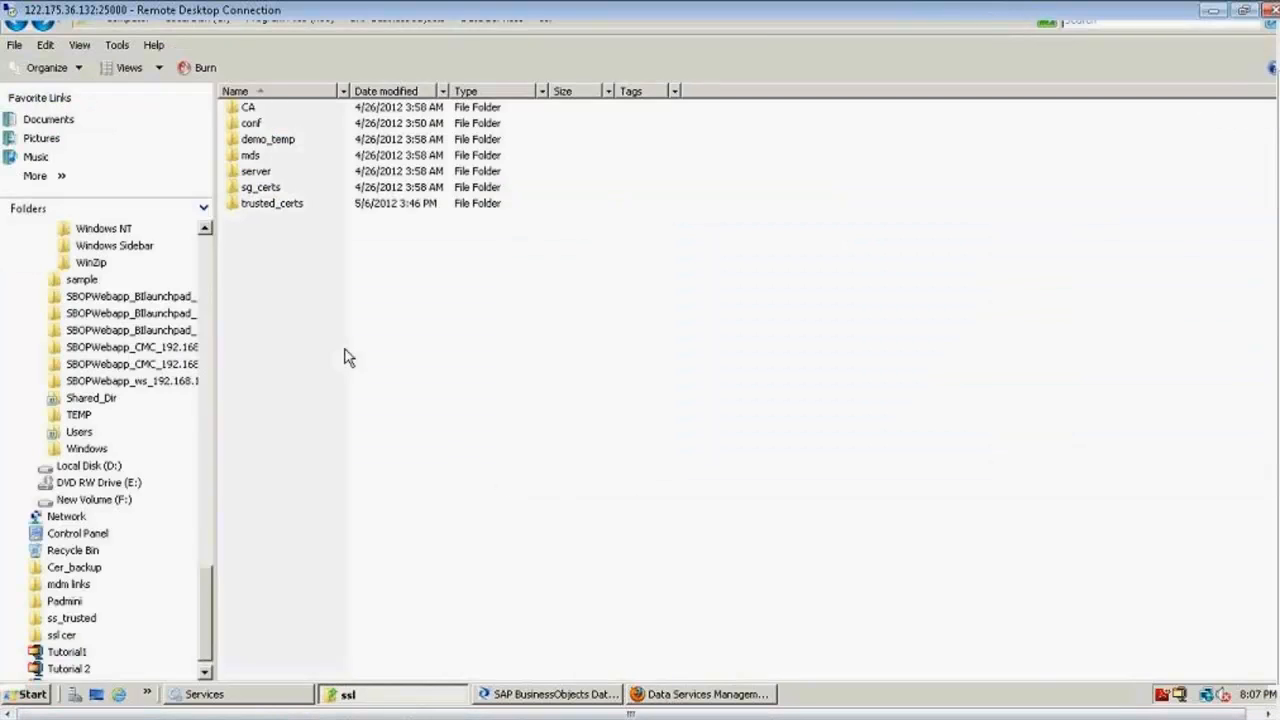
left_click(707, 697)
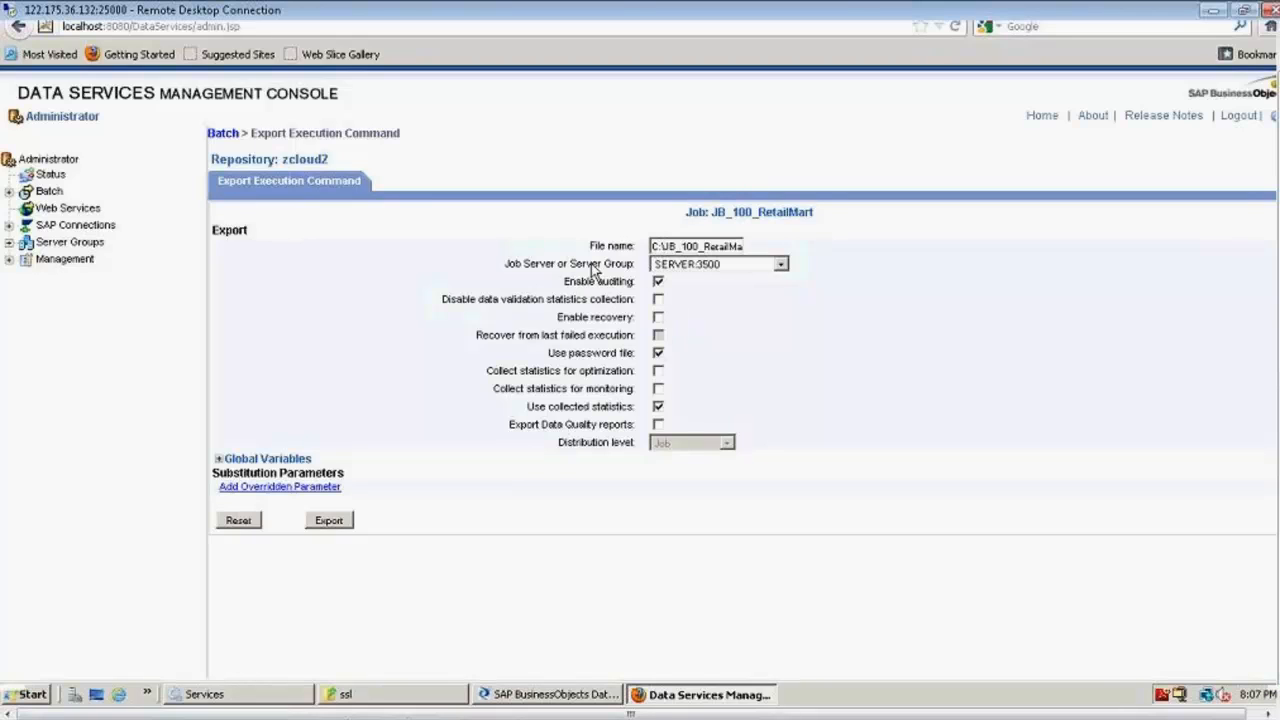
left_click(341, 532)
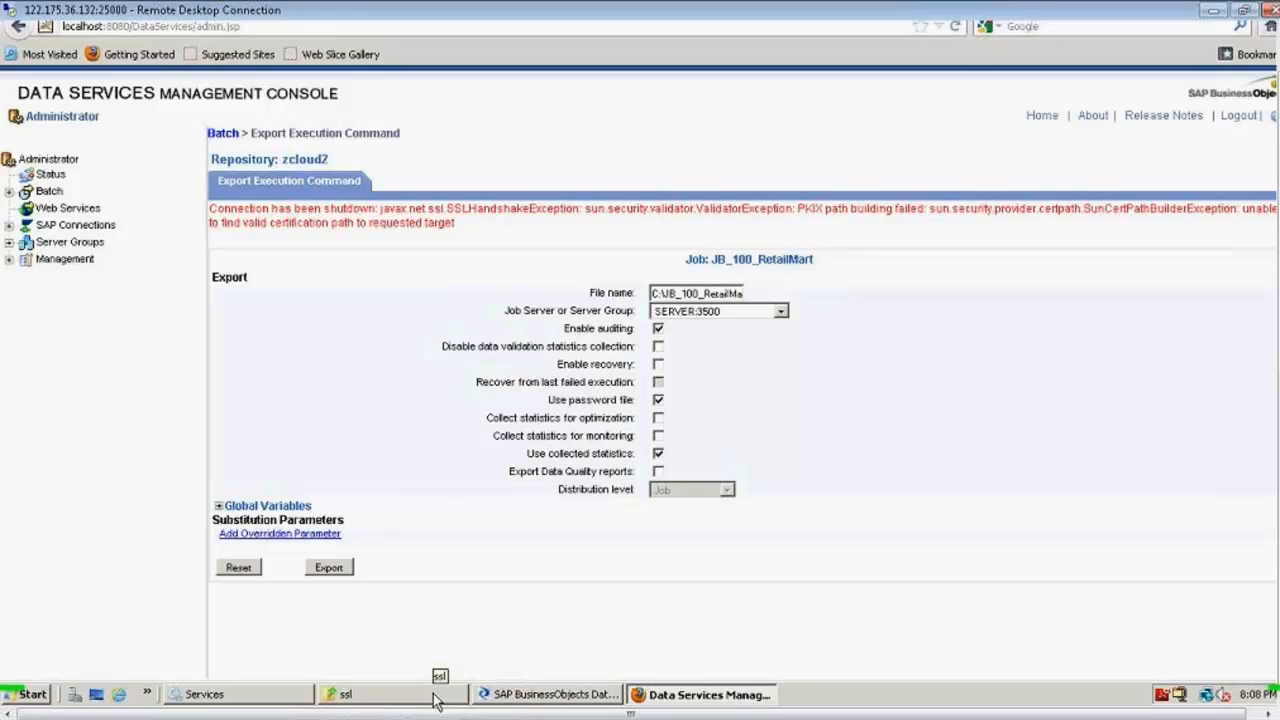
Examine the JB_100_RetailMart export form's global variables, file name and available job servers, leaving them unchanged
left_click(218, 506)
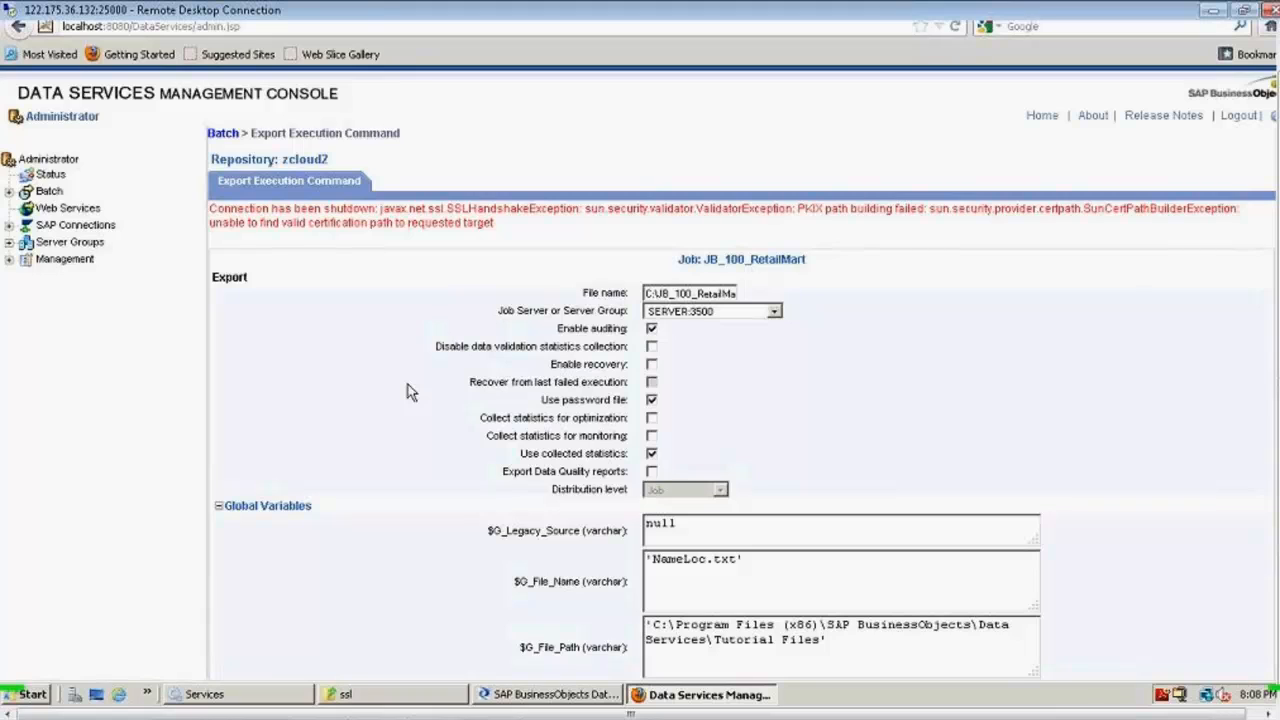
scroll(407, 391, "down", 3)
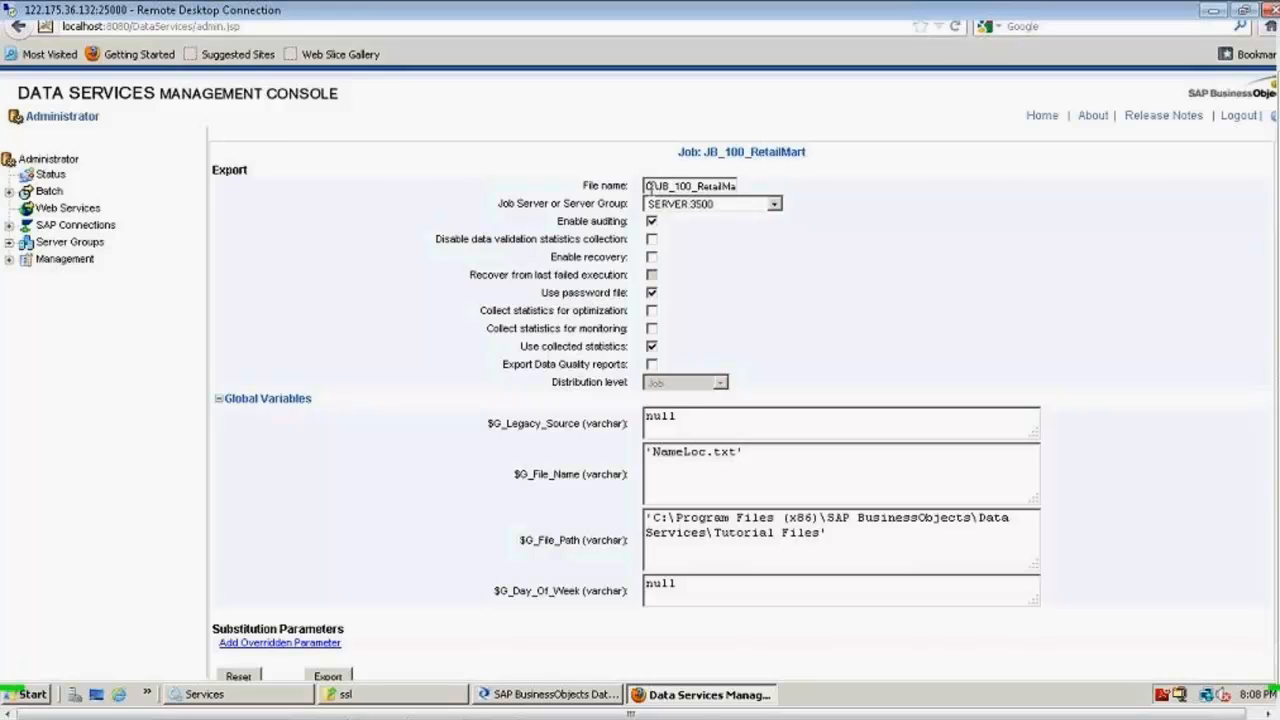
double_click(678, 417)
left_click(659, 186)
left_click(659, 186)
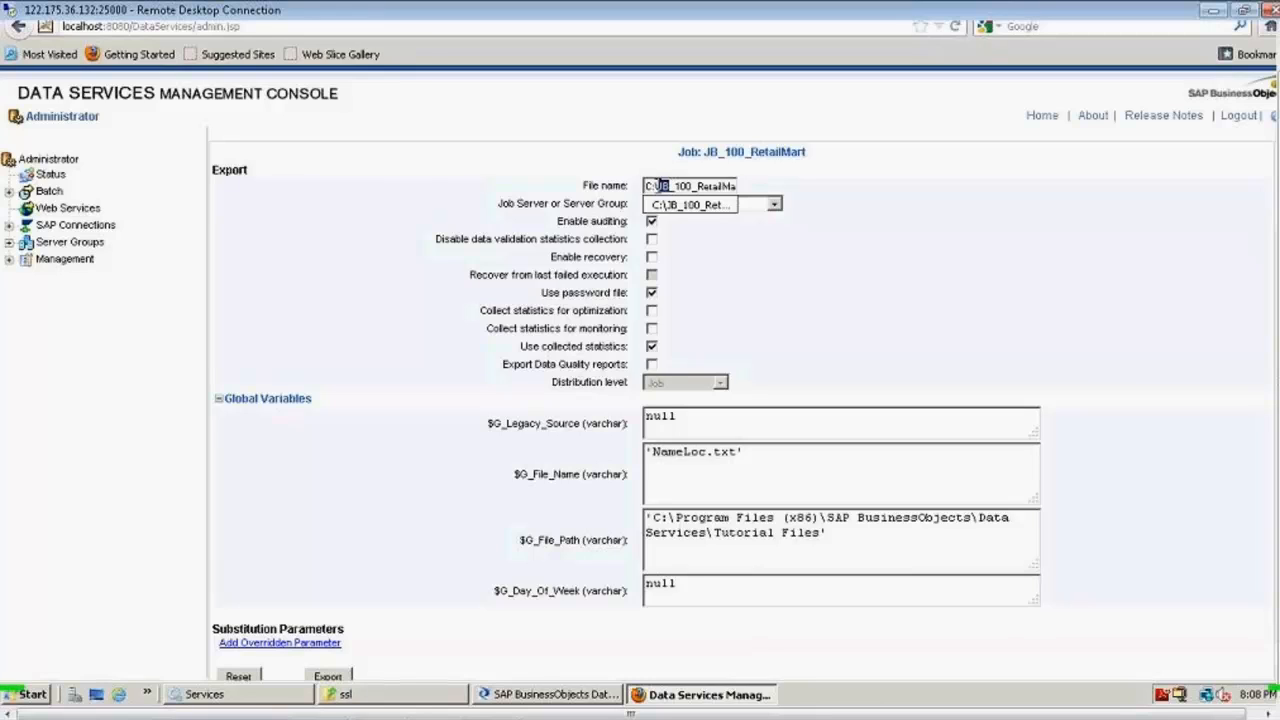
left_click(657, 175)
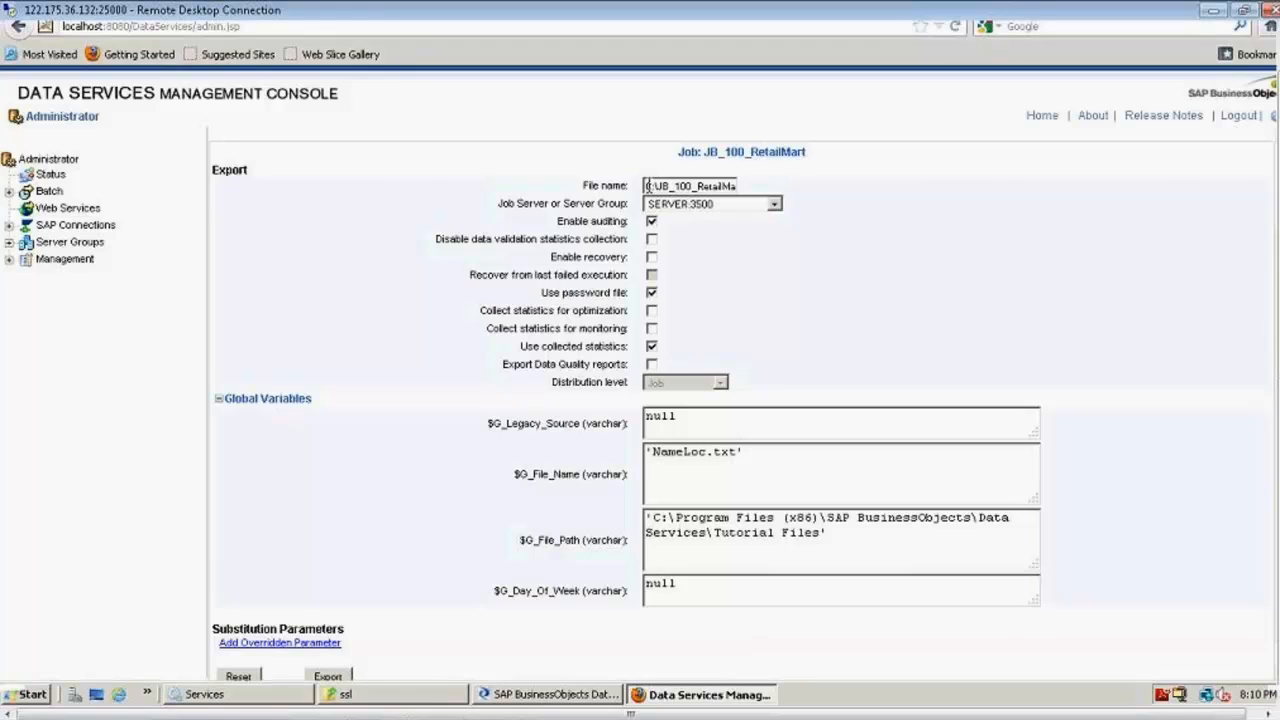
left_click_drag(646, 186, 656, 182)
left_click(774, 204)
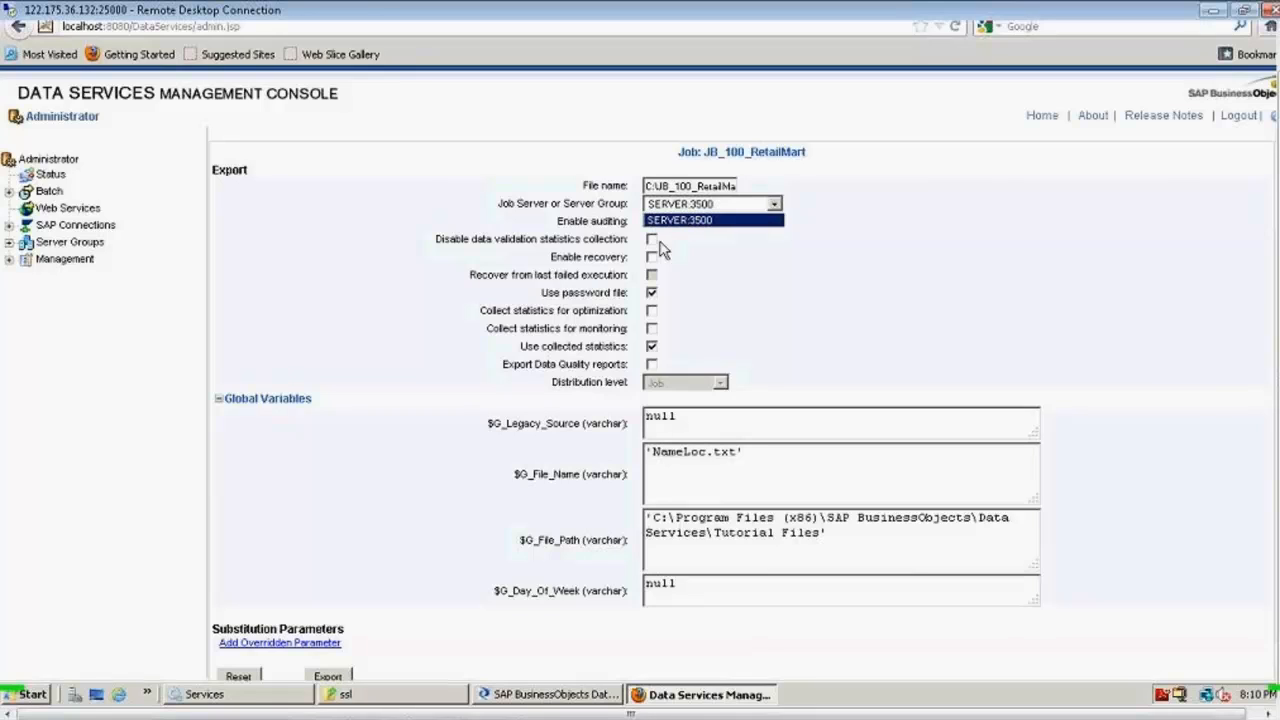
left_click(783, 271)
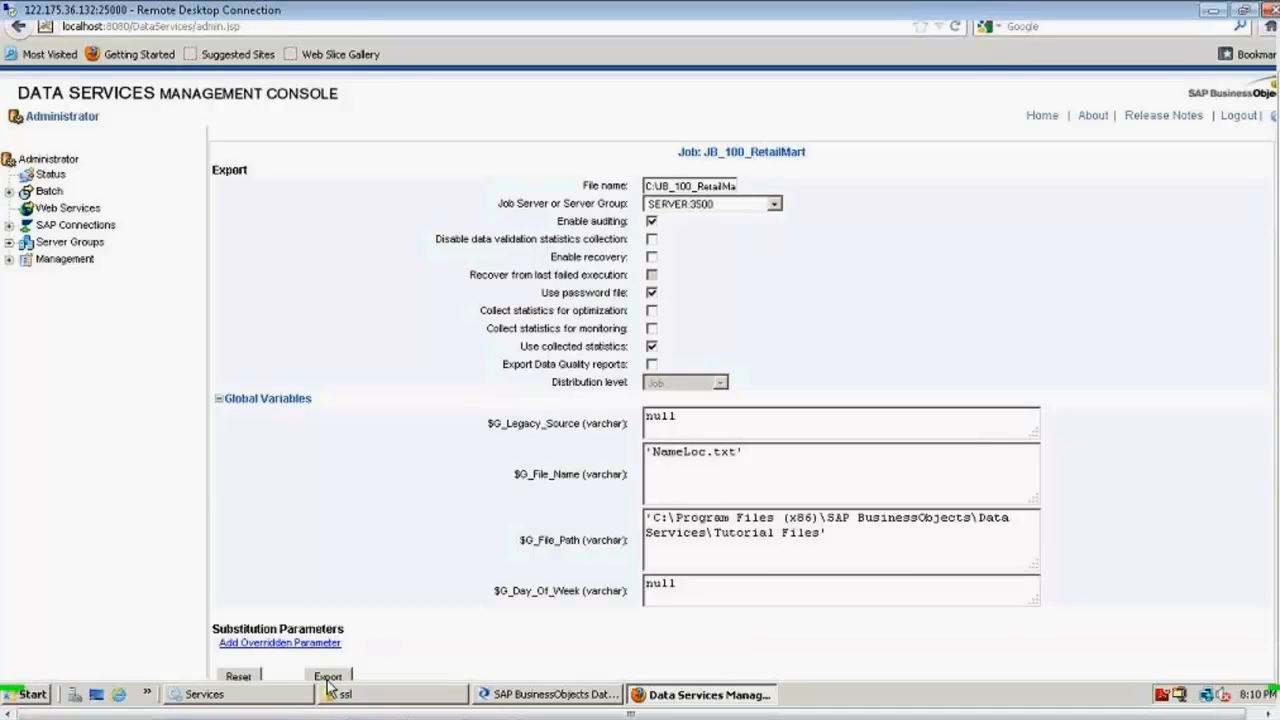
Set the $G_Legacy_Source global variable to 'Oracle' and discard it by reopening the JB_100_RetailMart export form from the batch list
double_click(676, 416)
type("Oracle'")
key("Home")
type("'")
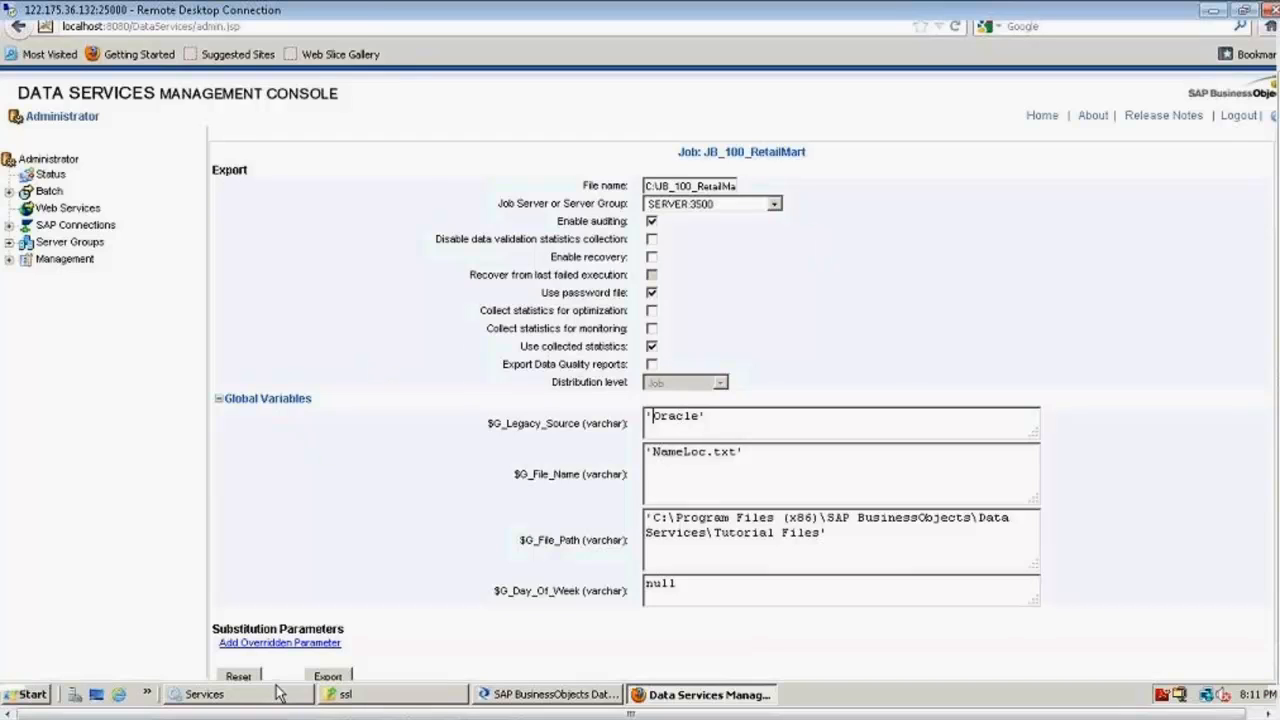
left_click(226, 399)
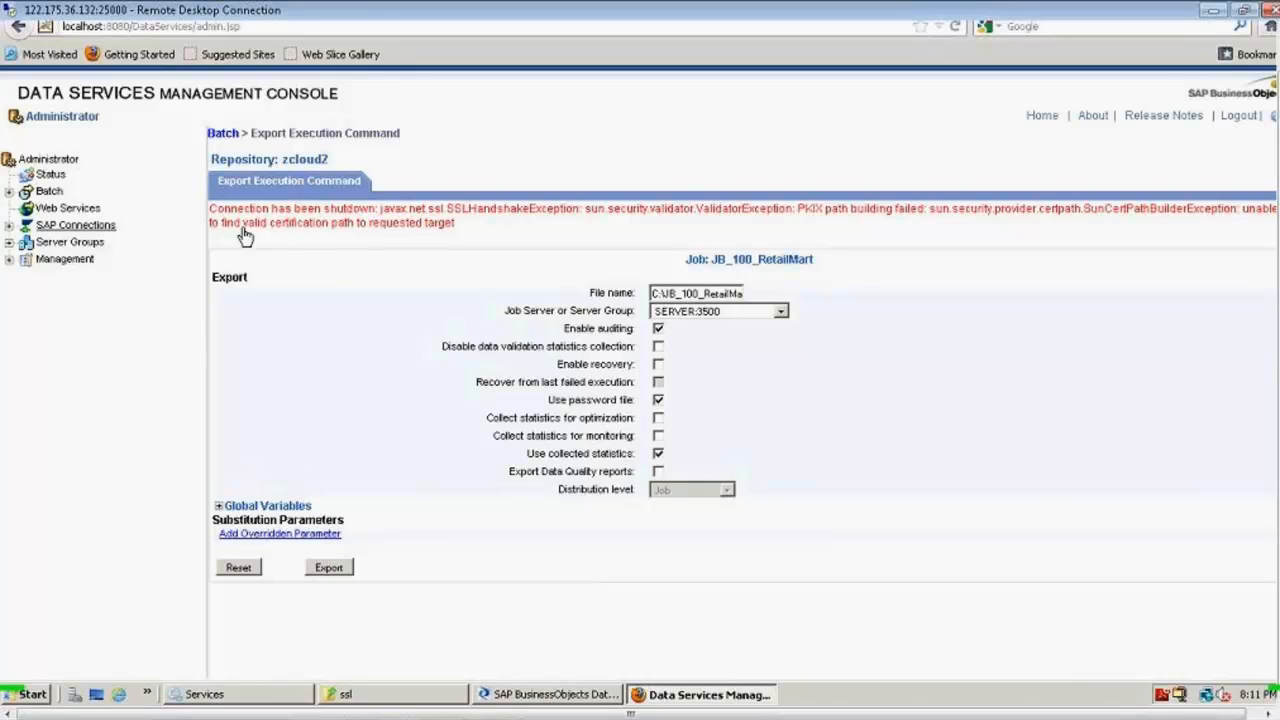
left_click(222, 133)
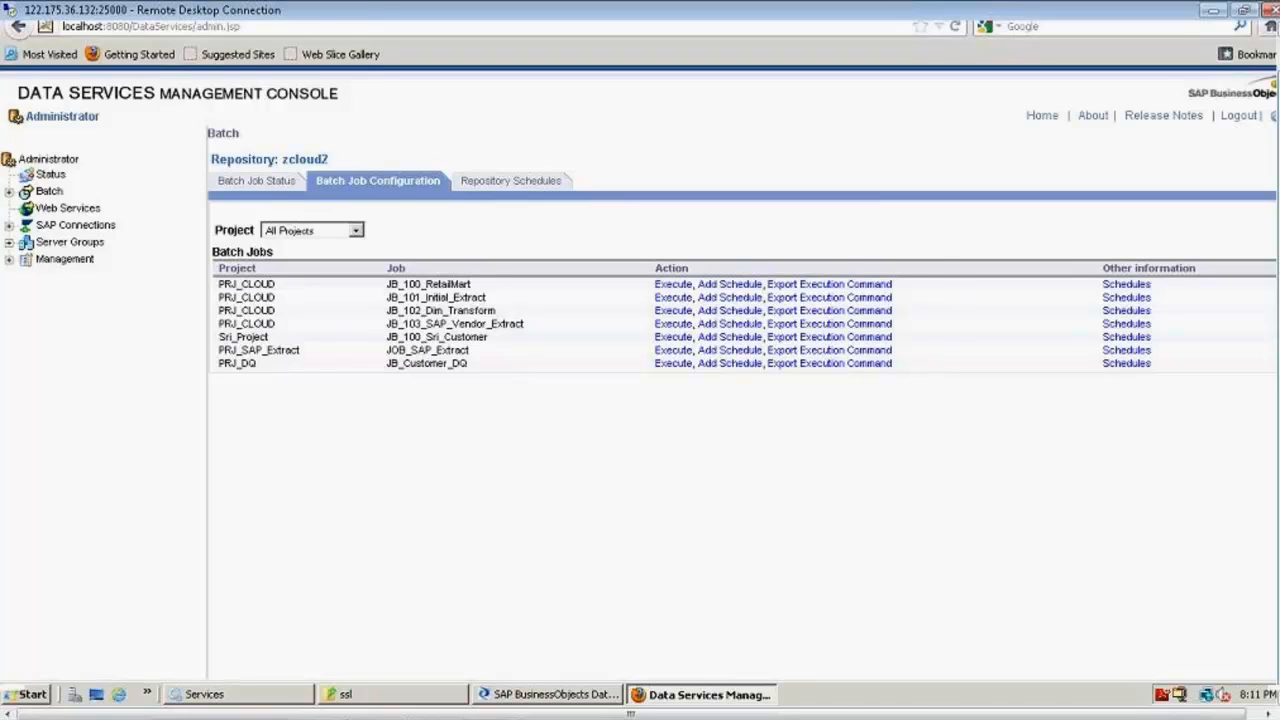
left_click(856, 288)
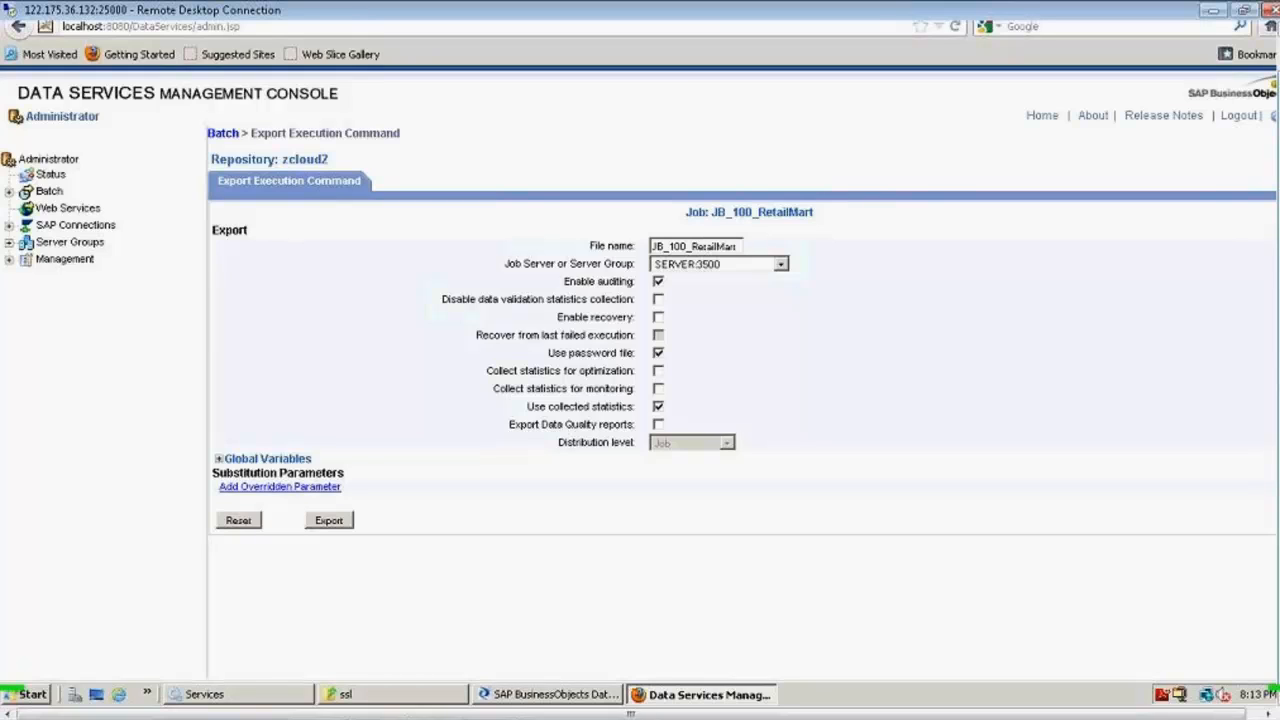
Open the zcloud3 repository from the system status overview and review its batch job configuration and repository schedules
left_click(50, 175)
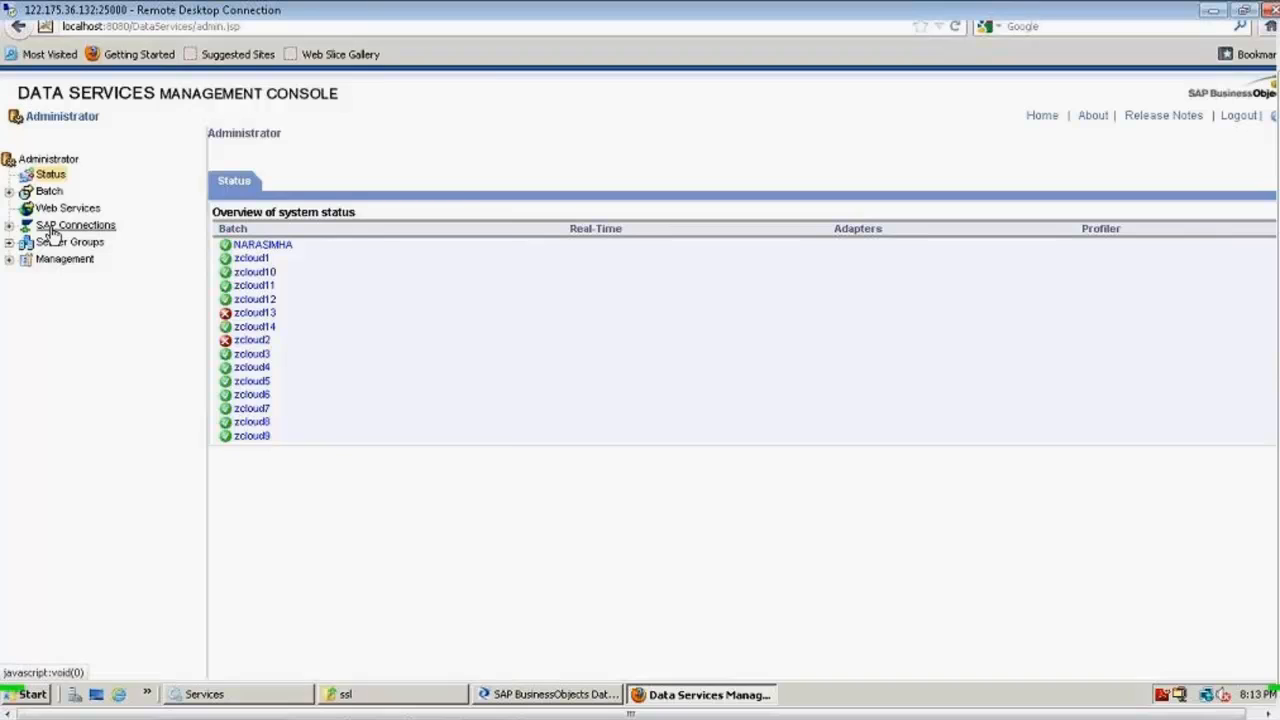
left_click(268, 358)
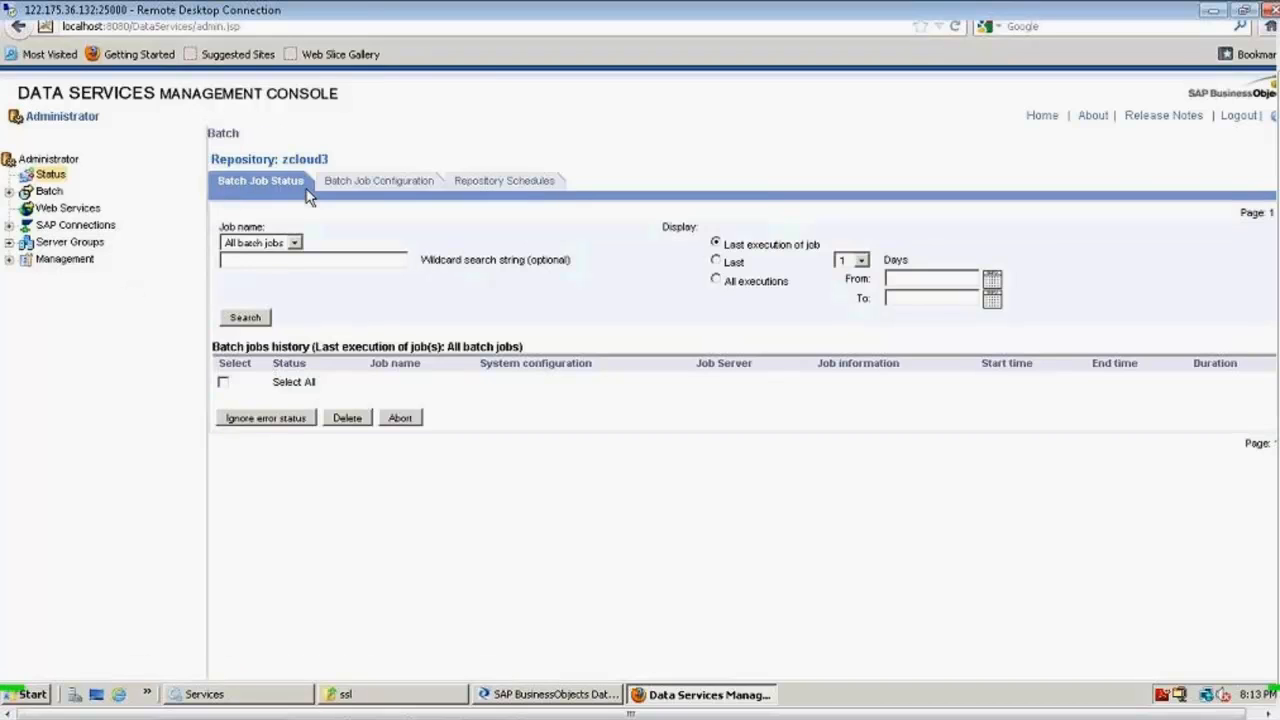
left_click(362, 188)
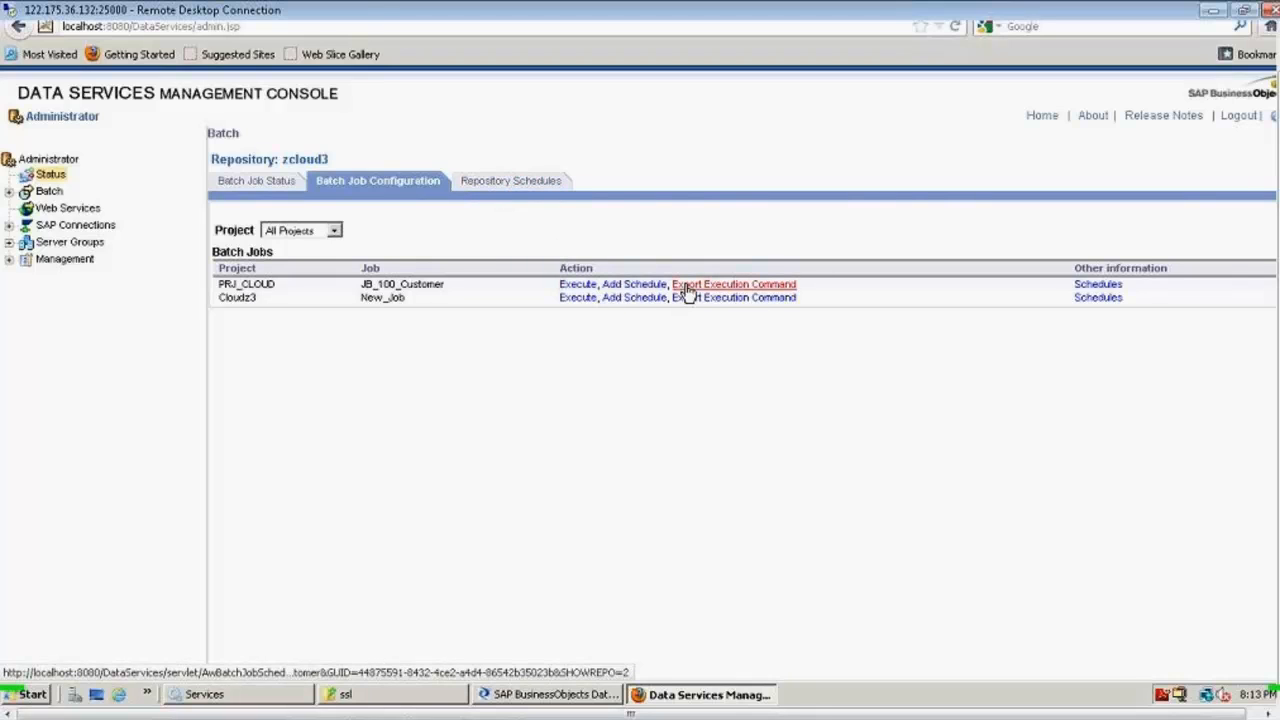
left_click(494, 184)
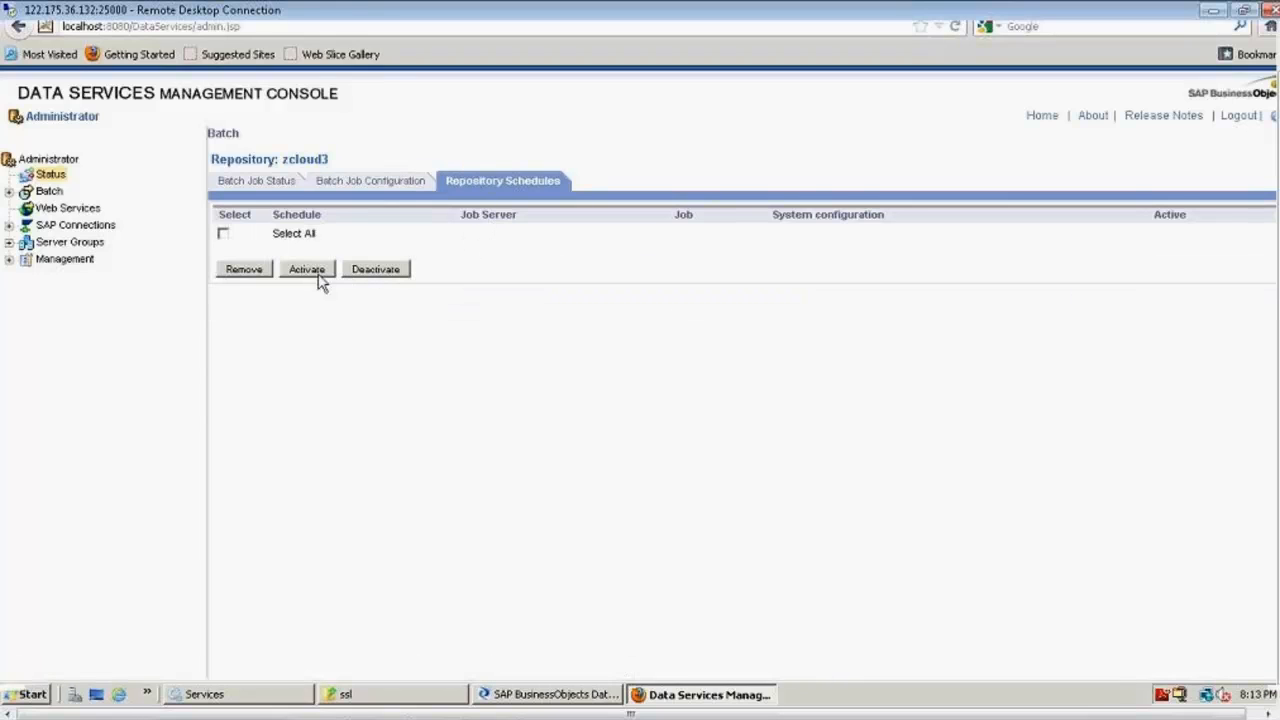
left_click(383, 188)
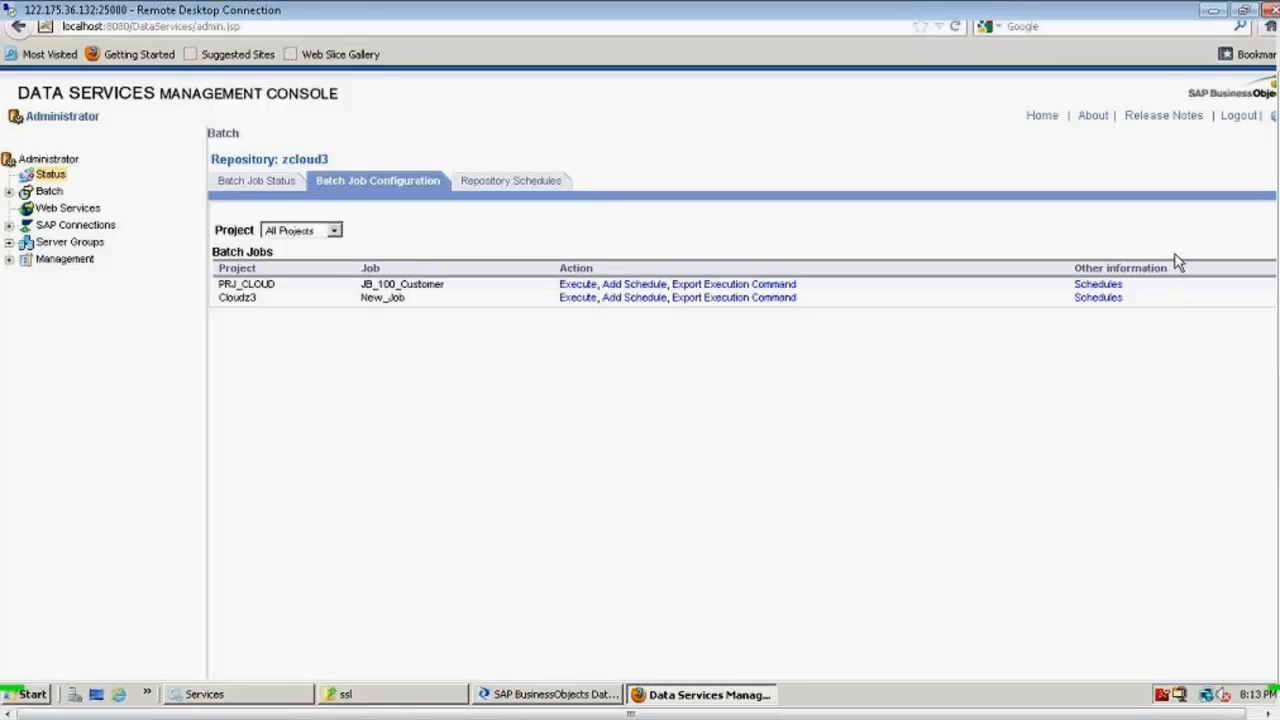
left_click(517, 190)
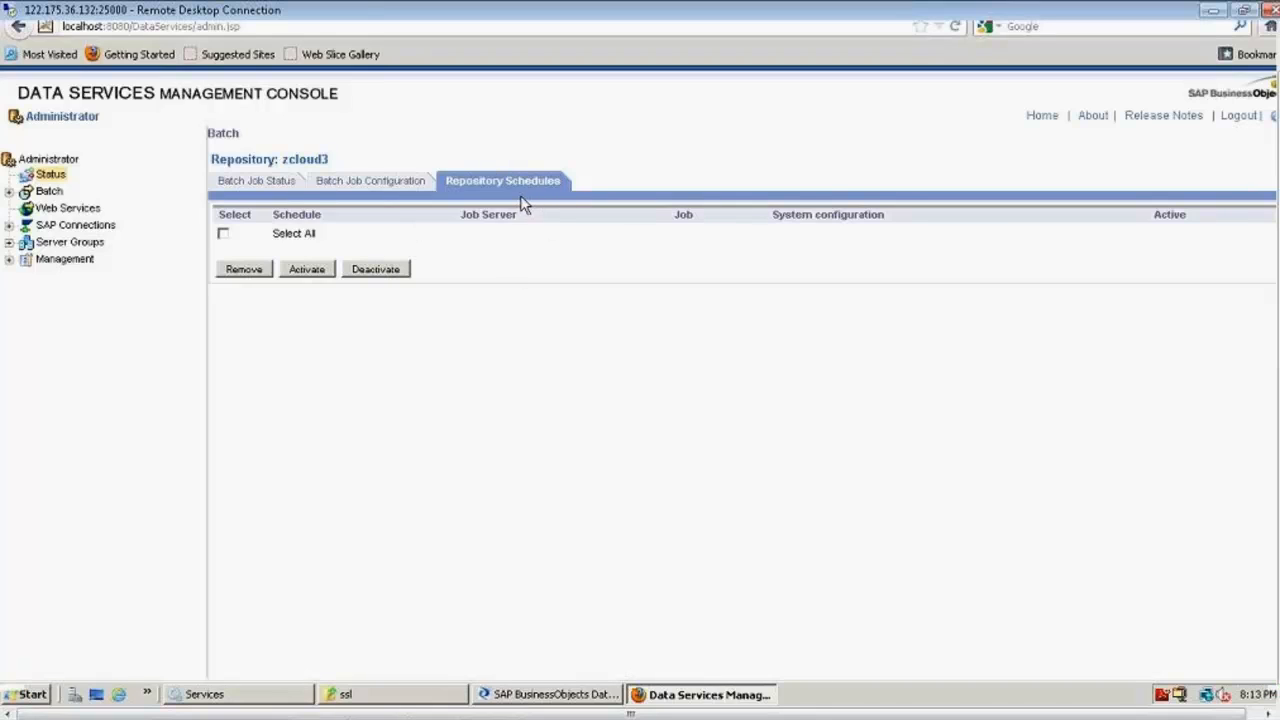
View zcloud3's batch job status from the navigation tree's Batch repositories and collapse the repository list
left_click(46, 191)
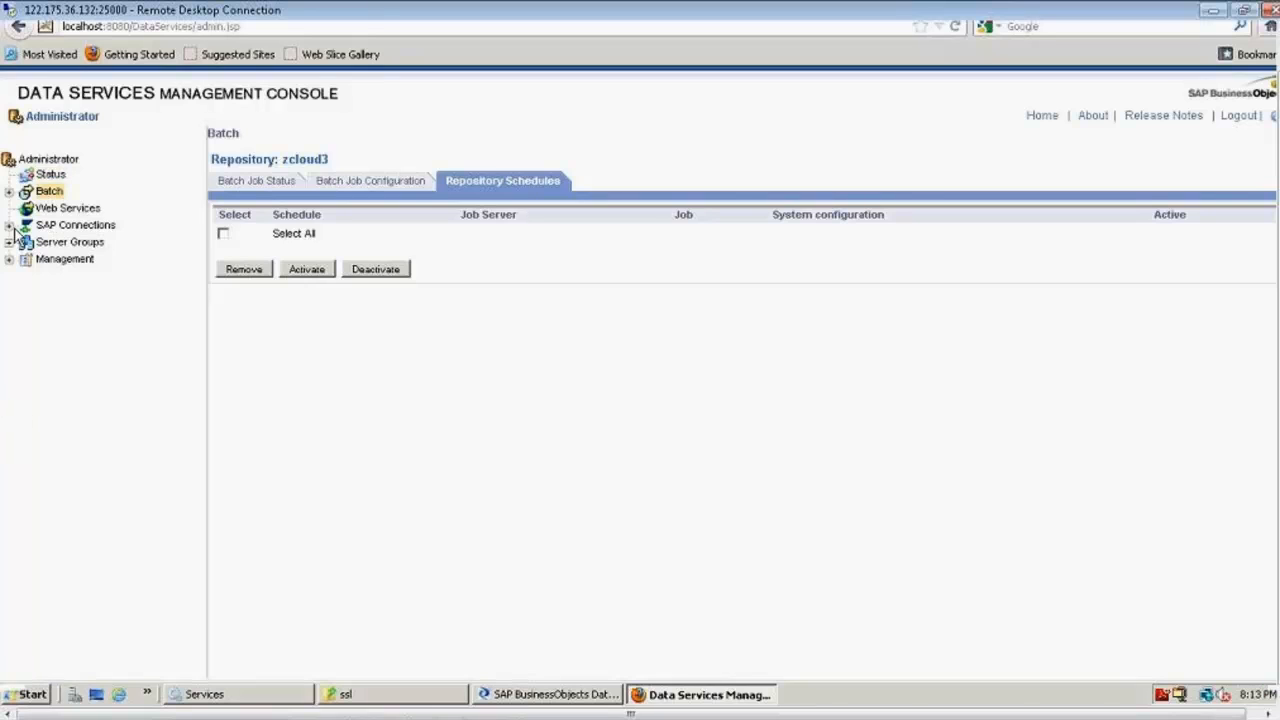
left_click(8, 192)
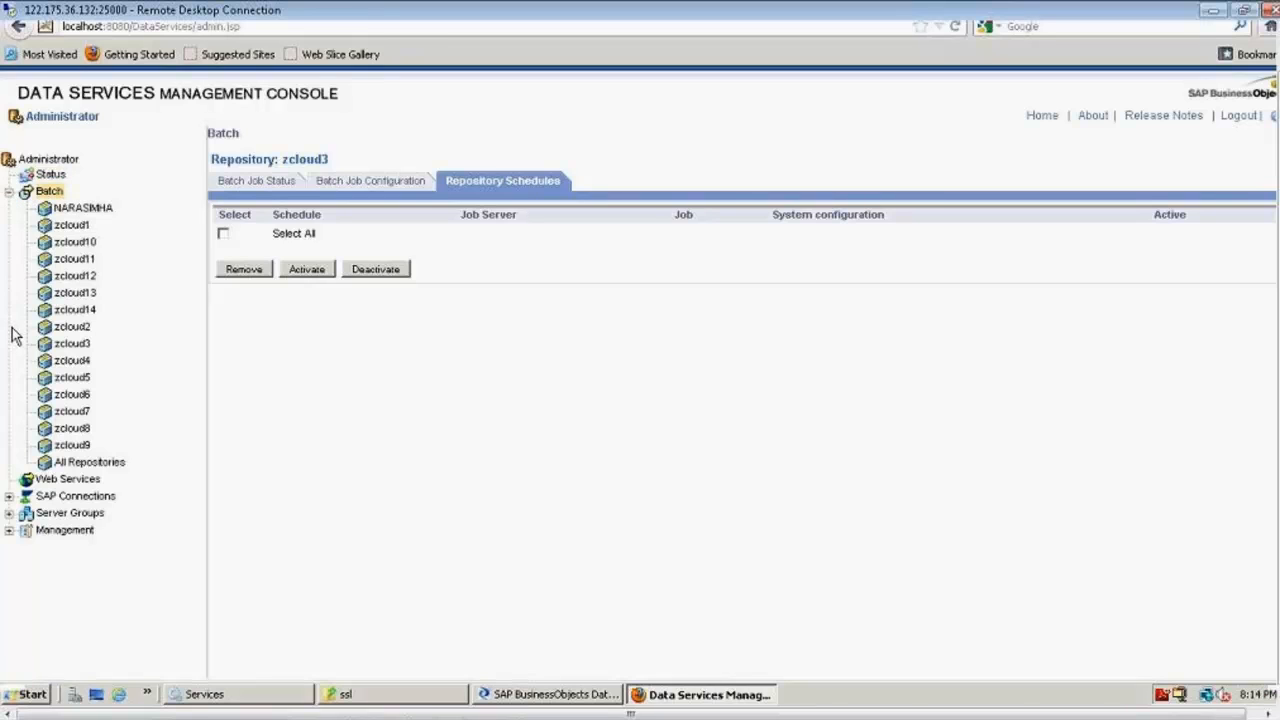
left_click(73, 345)
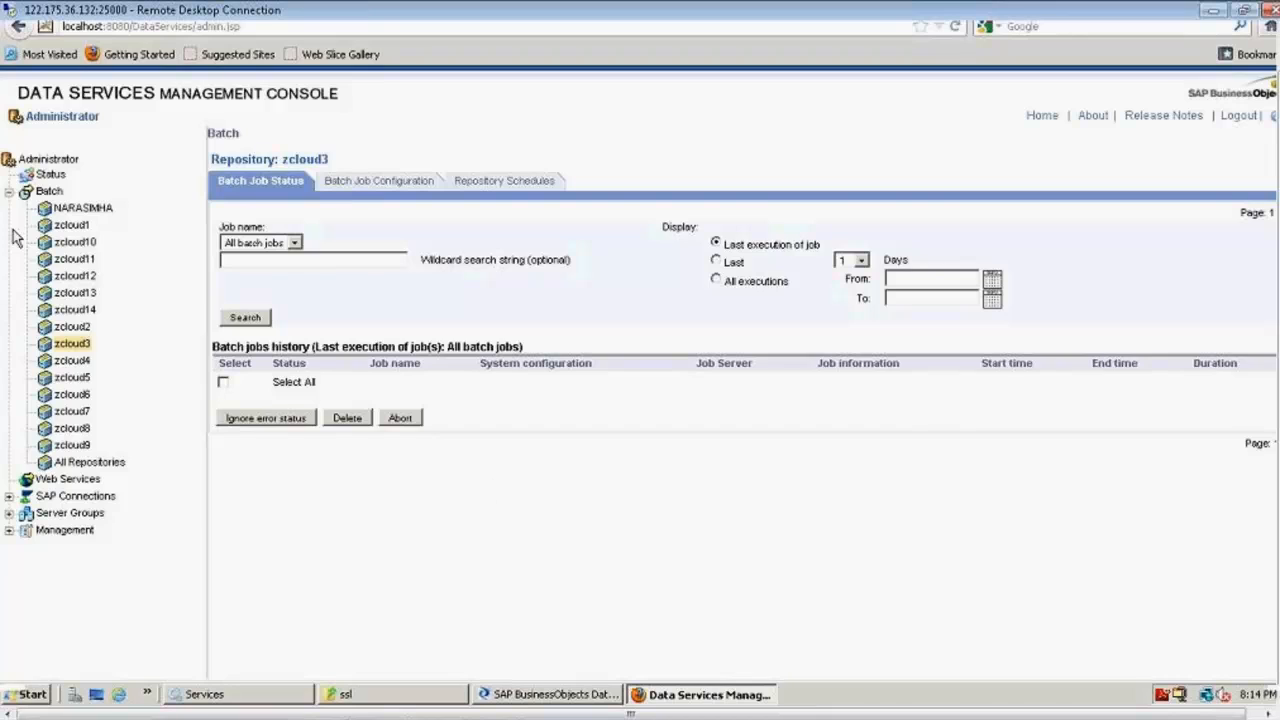
left_click(9, 191)
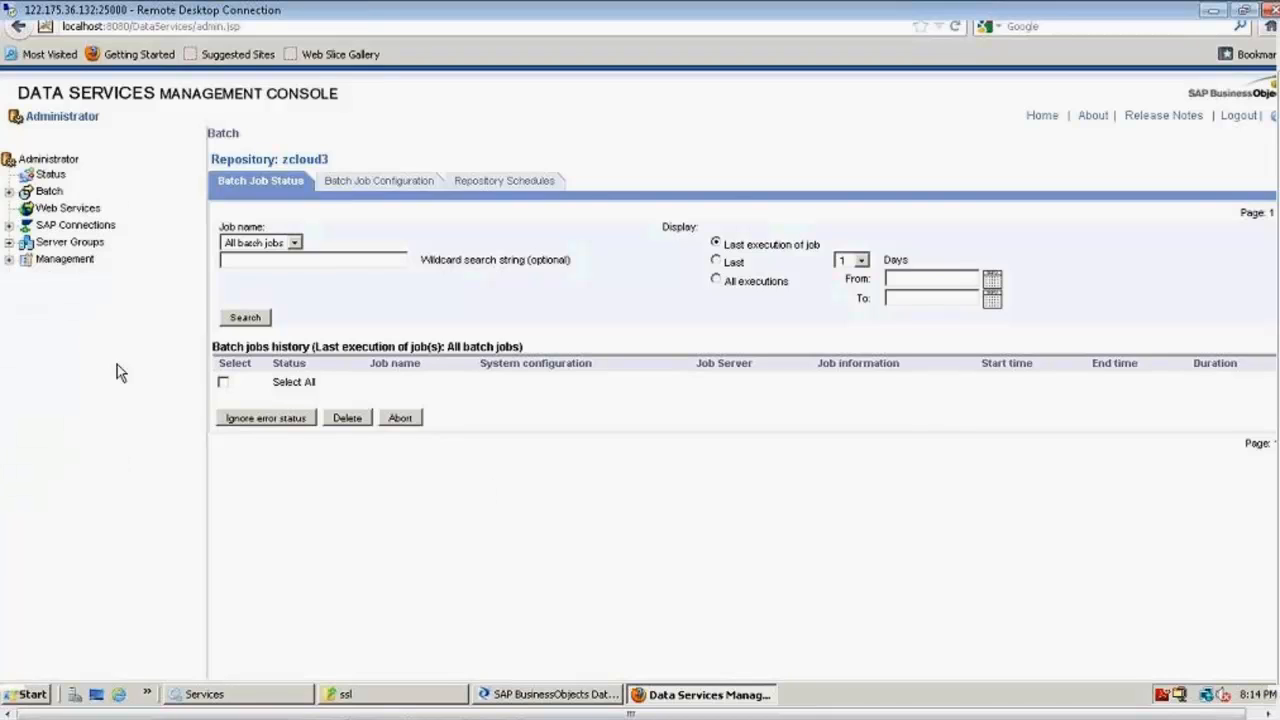
Review the status and configuration of the published web service operations
left_click(82, 212)
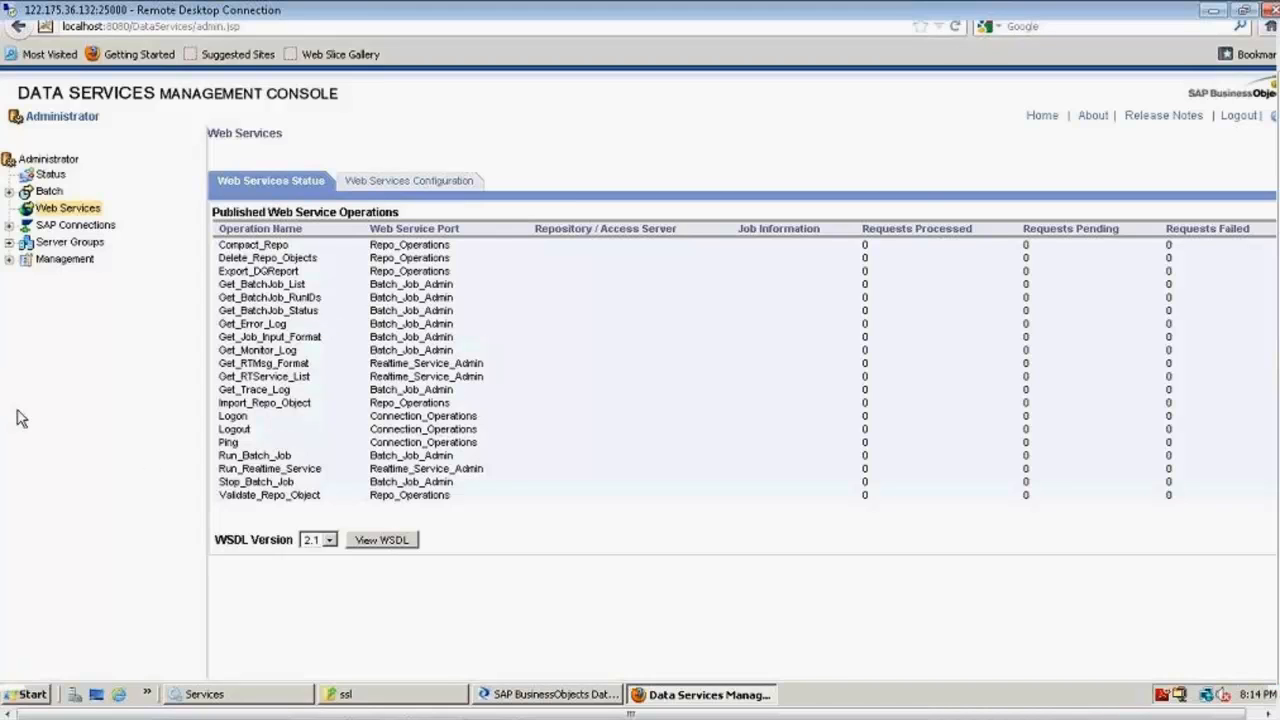
left_click(378, 182)
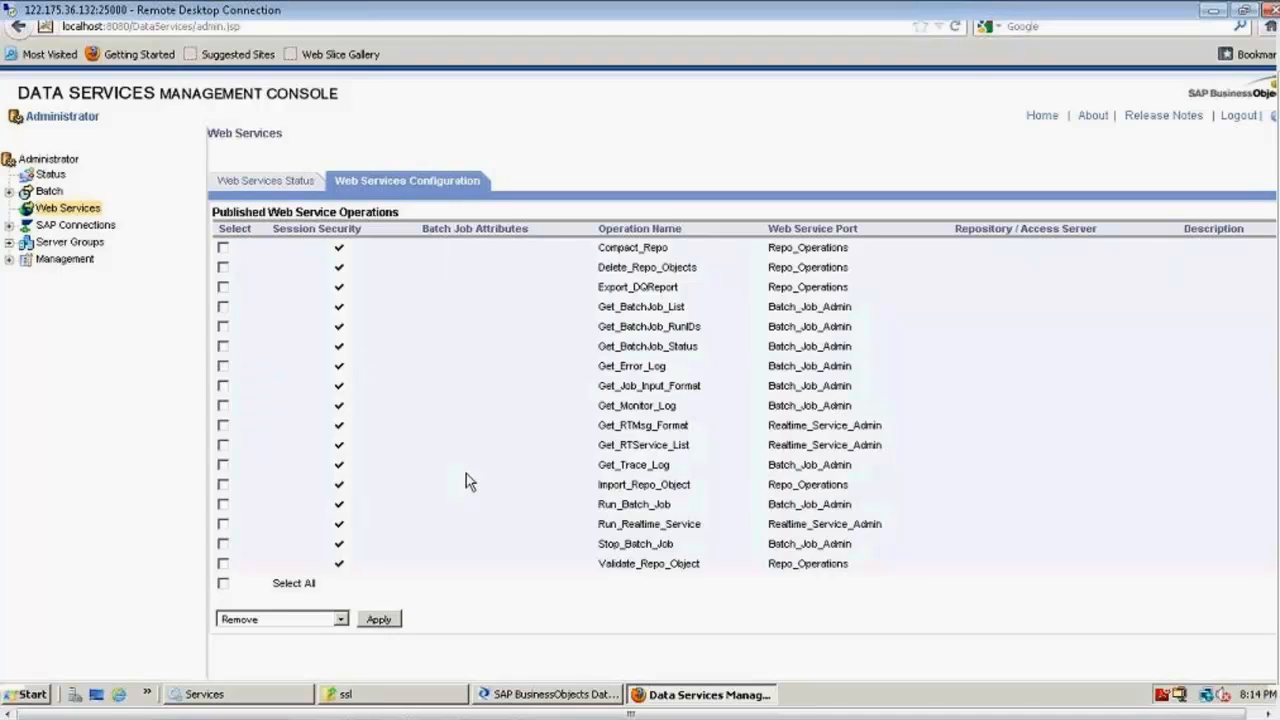
left_click(225, 251)
Open the RFC Server Interface under SAP Connections to view its status
left_click(68, 227)
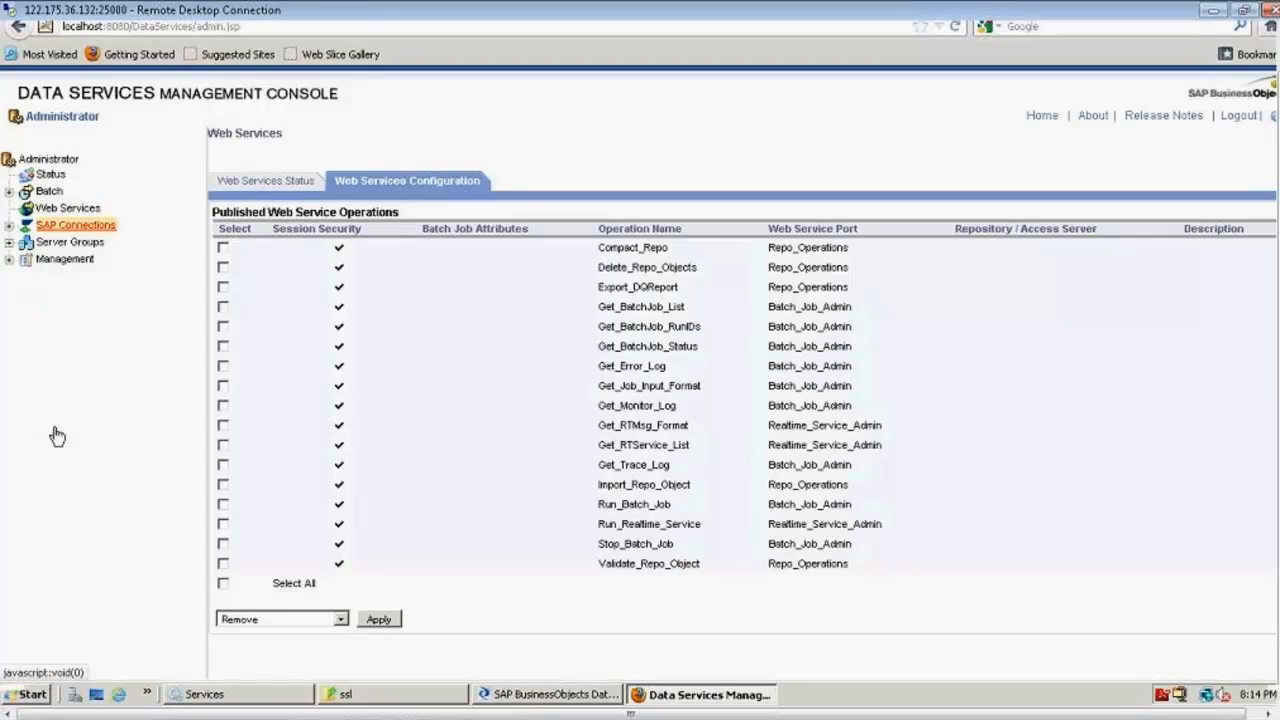
left_click(9, 225)
left_click(101, 242)
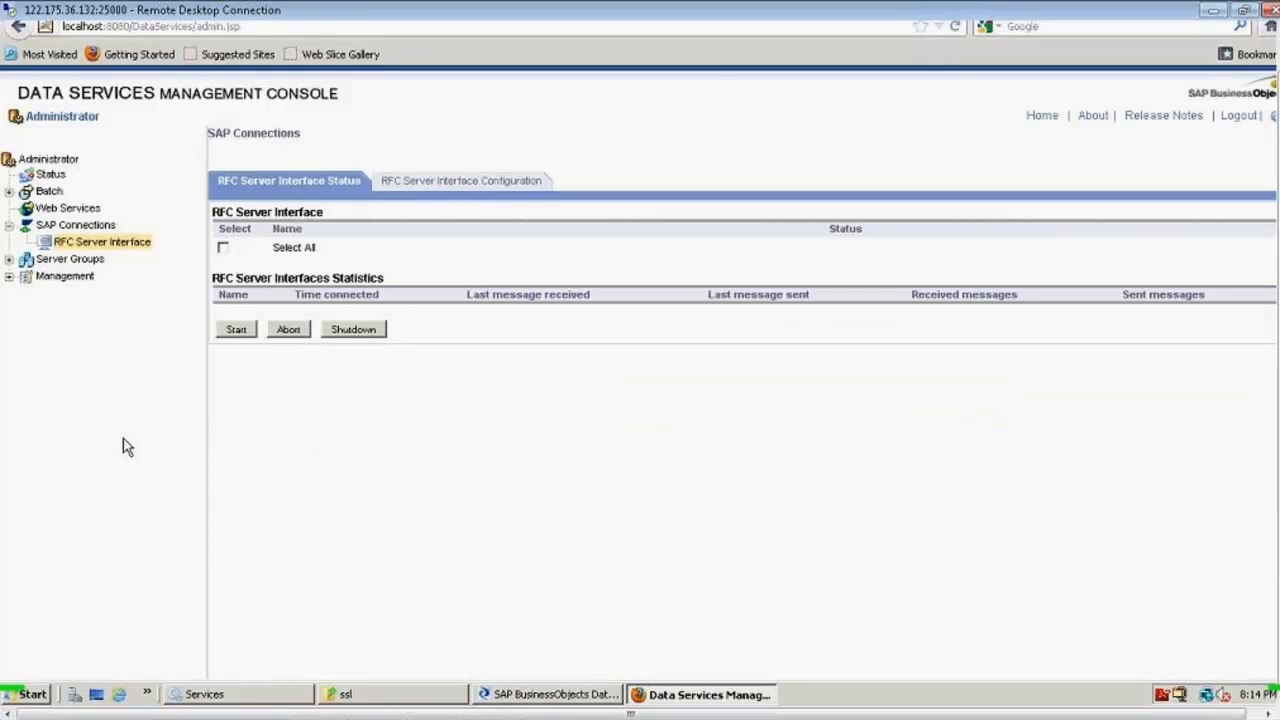
Expand the Server Groups node in the Administrator tree to view its entries
left_click(9, 259)
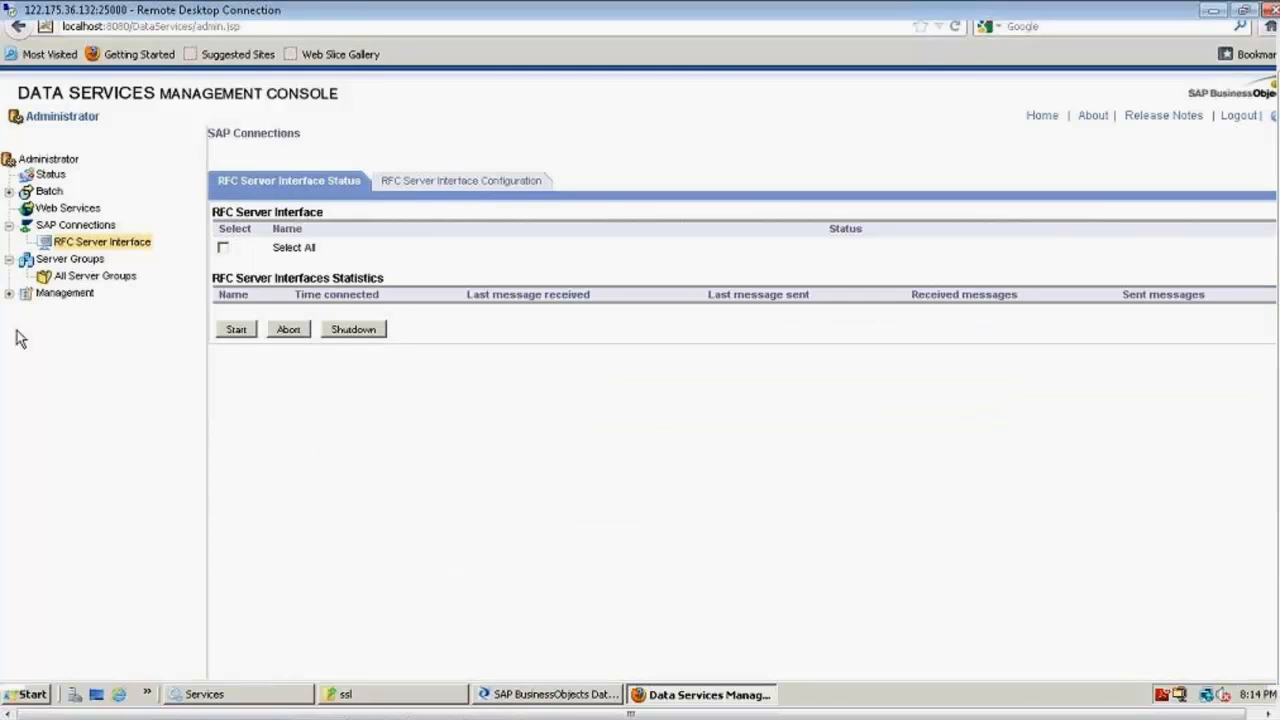
left_click(79, 260)
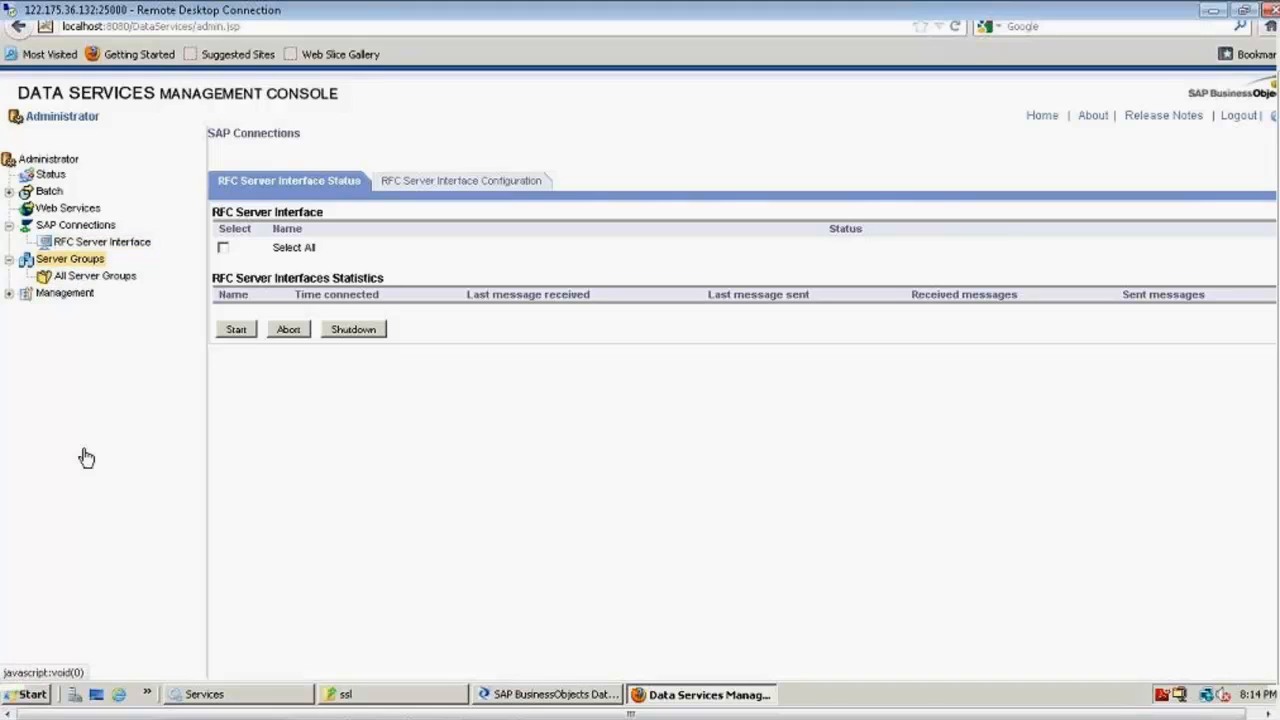